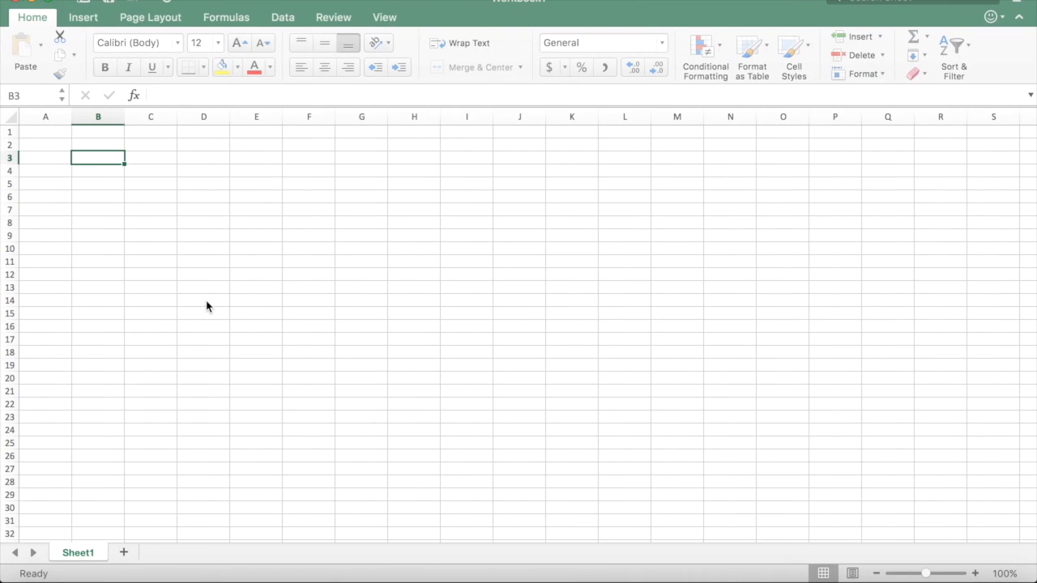
pyautogui.click(48, 0)
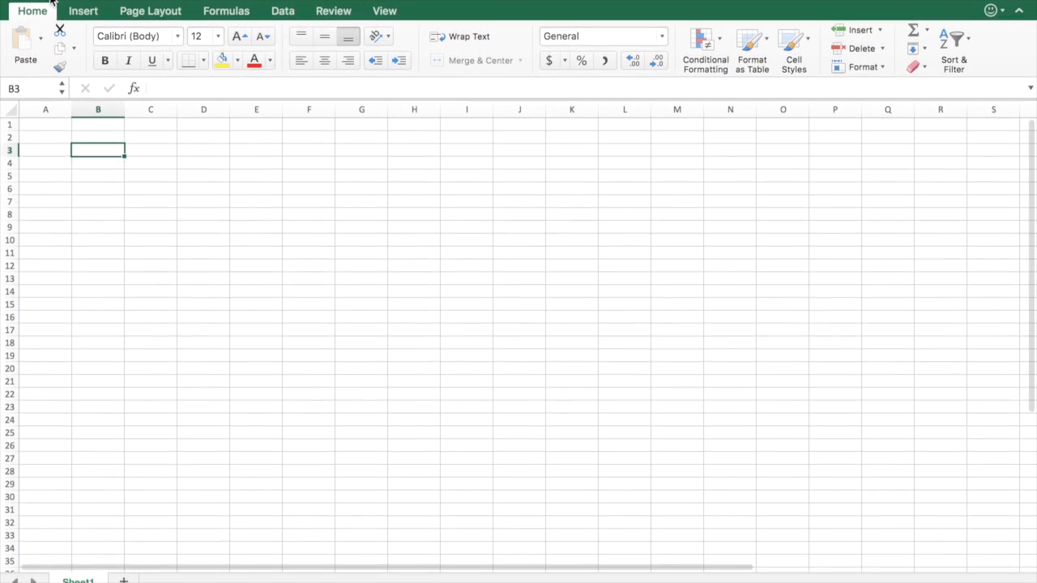
pyautogui.click(137, 160)
pyautogui.click(129, 225)
pyautogui.click(90, 129)
# Step: Enter 1 and 2 in cells B3 and C3, and 5 and 9 in cells B4 and C4
pyautogui.click(102, 151)
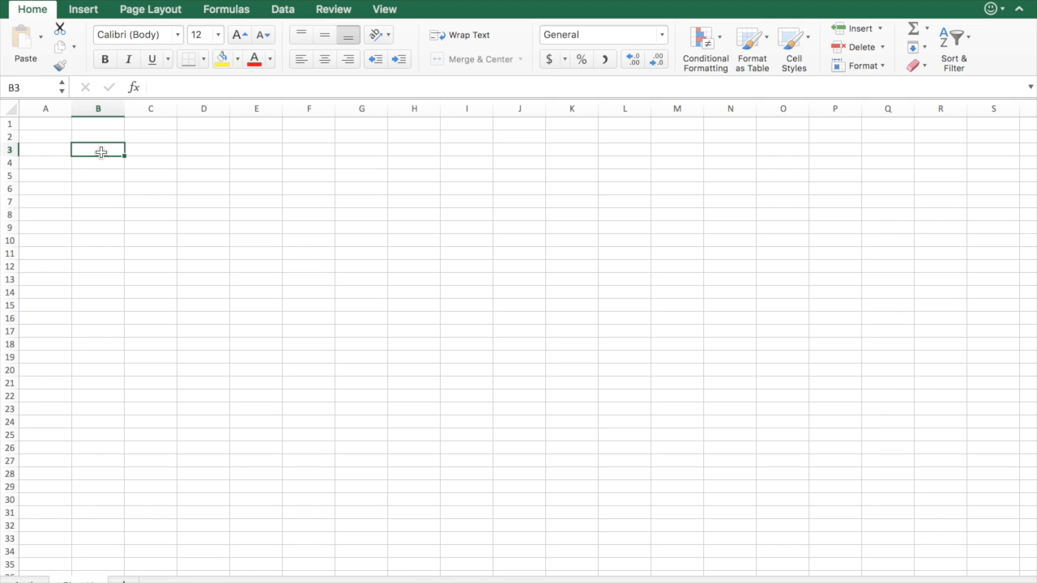
pyautogui.write('1')
pyautogui.click(153, 148)
pyautogui.write('2')
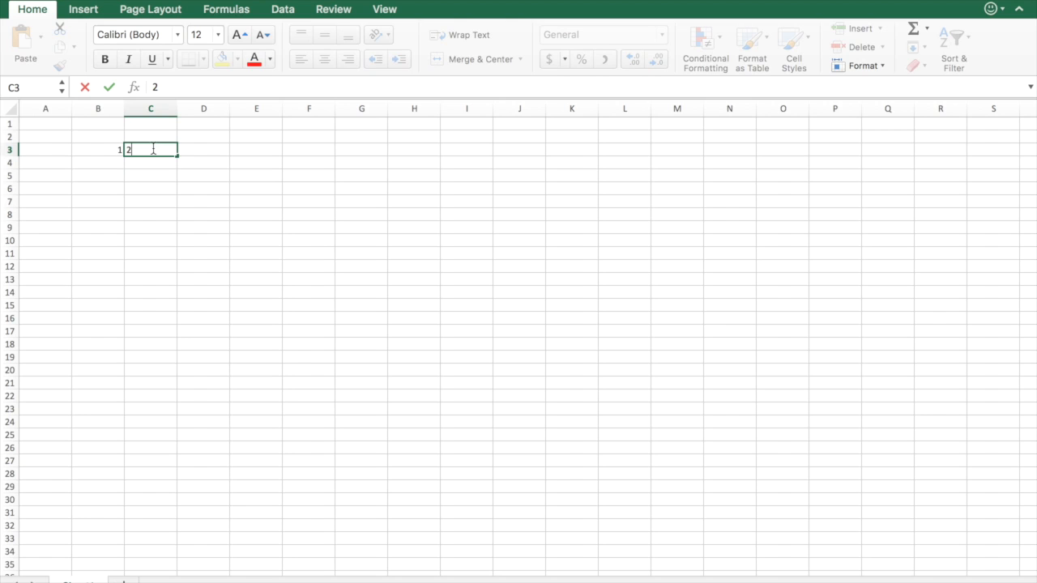
pyautogui.click(108, 162)
pyautogui.write('5')
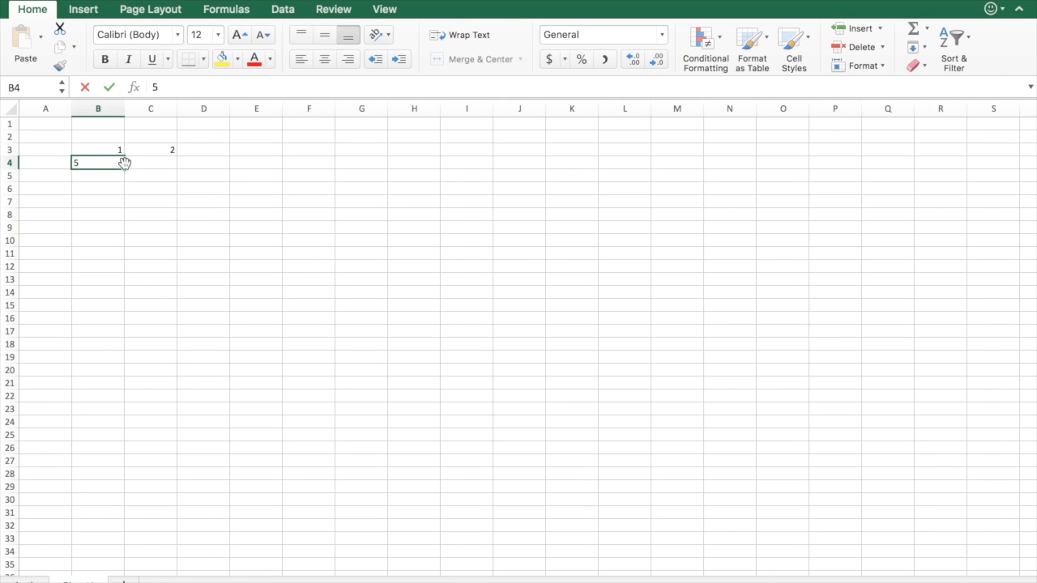
pyautogui.click(151, 165)
pyautogui.write('9')
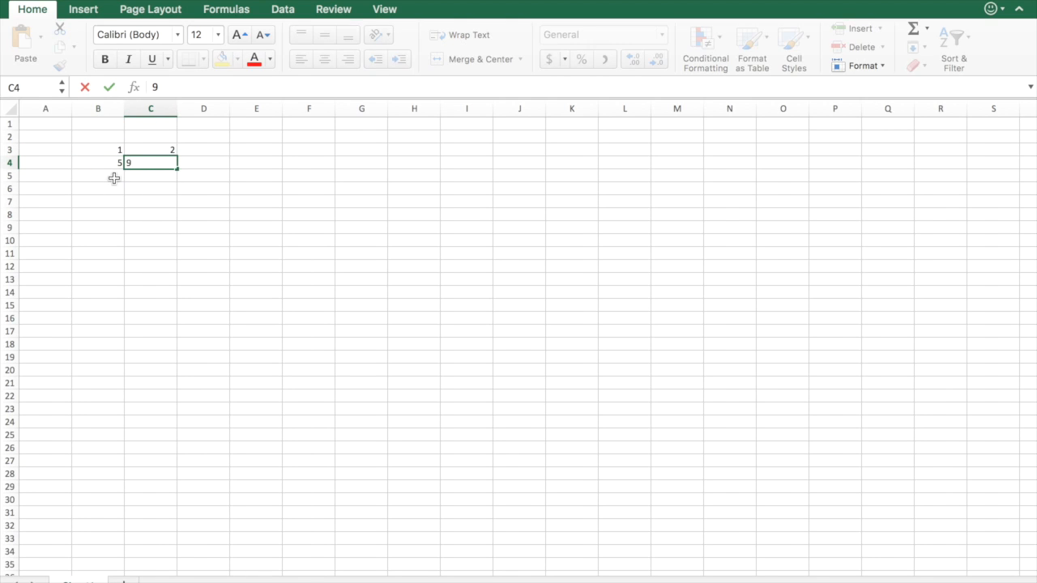
# Step: Enter 0 and 10 in cells B5 and C5, and 20 and 25 in cells B6 and C6
pyautogui.click(114, 176)
pyautogui.write('0')
pyautogui.click(151, 174)
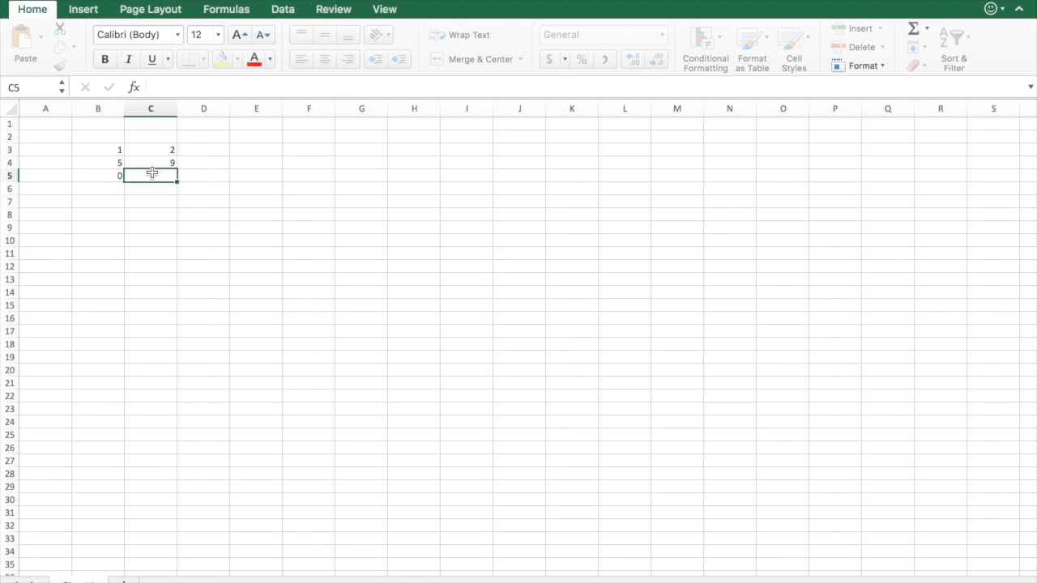
pyautogui.write('10')
pyautogui.click(111, 187)
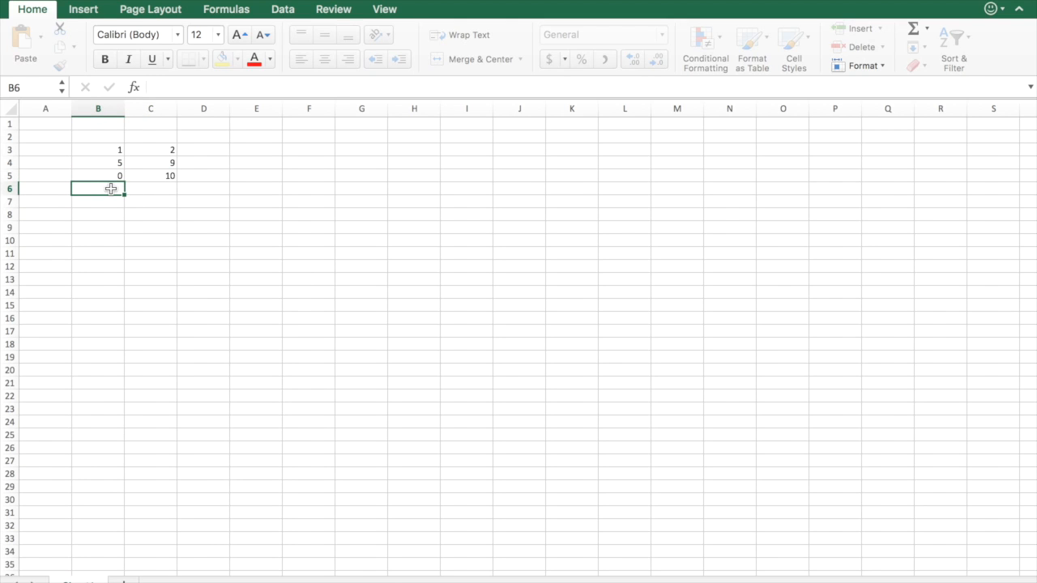
pyautogui.write('20')
pyautogui.click(158, 187)
pyautogui.write('25')
pyautogui.click(136, 264)
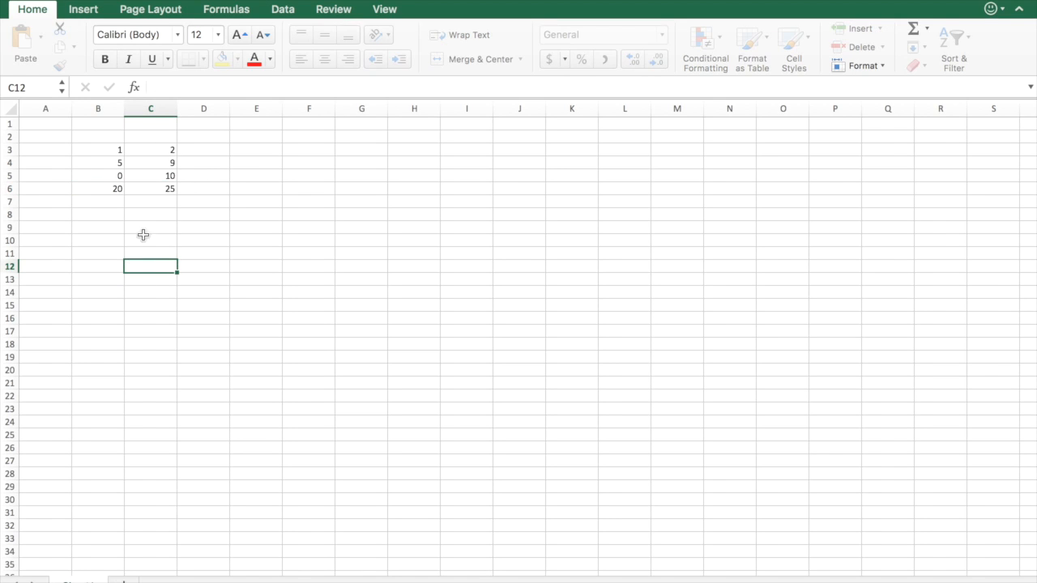
# Step: Add the column headings Sum in cell D2 and Average in cell E2
pyautogui.click(214, 142)
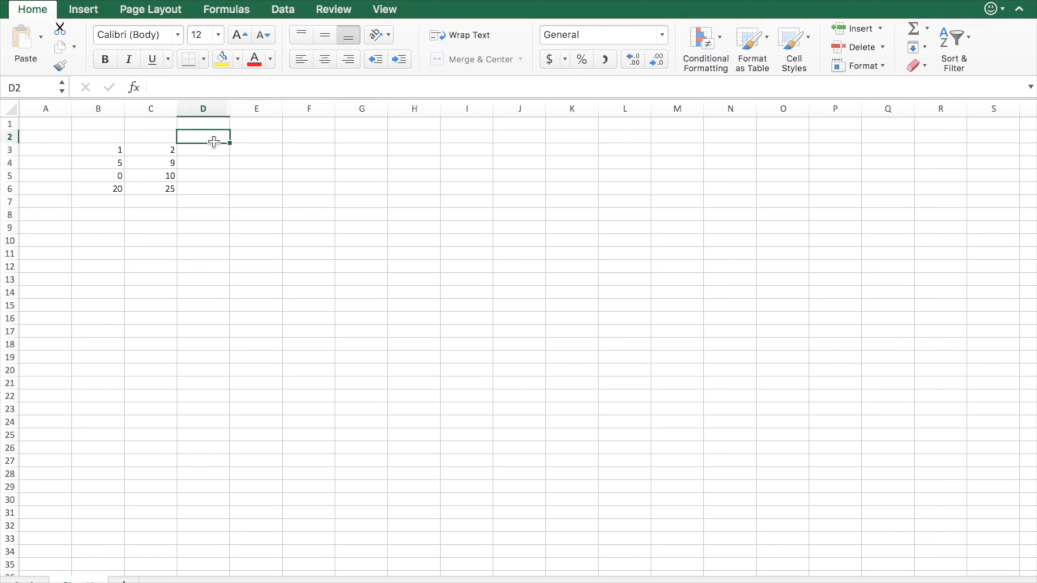
pyautogui.click(205, 148)
pyautogui.click(218, 136)
pyautogui.write('Sum')
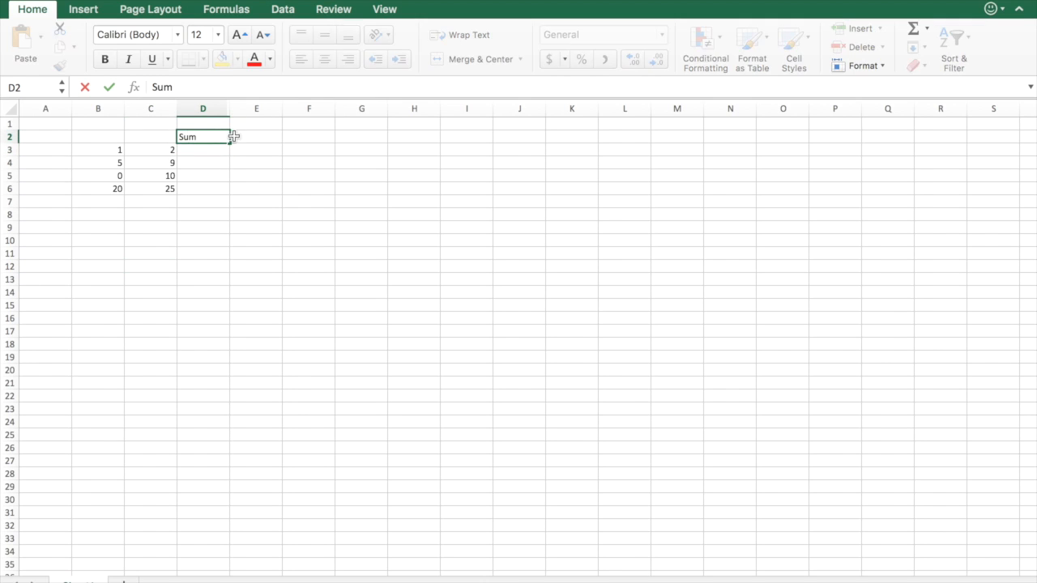
pyautogui.click(254, 137)
pyautogui.write('Av')
pyautogui.write('rage=')
pyautogui.press('BackSpace')
pyautogui.press('BackSpace')
pyautogui.press('BackSpace')
pyautogui.press('BackSpace')
pyautogui.write('erage')
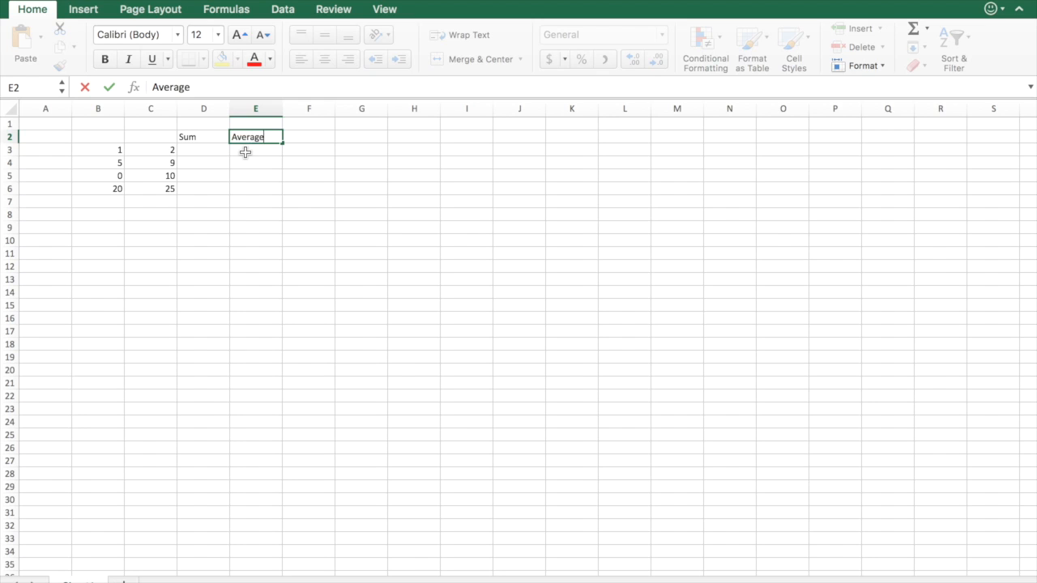
pyautogui.click(203, 153)
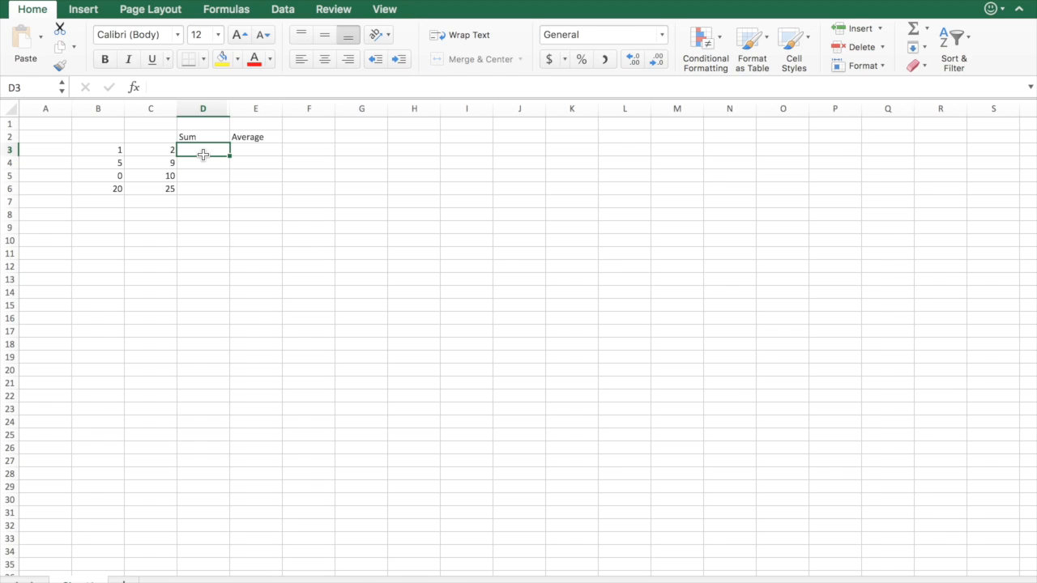
pyautogui.click(116, 153)
pyautogui.click(153, 152)
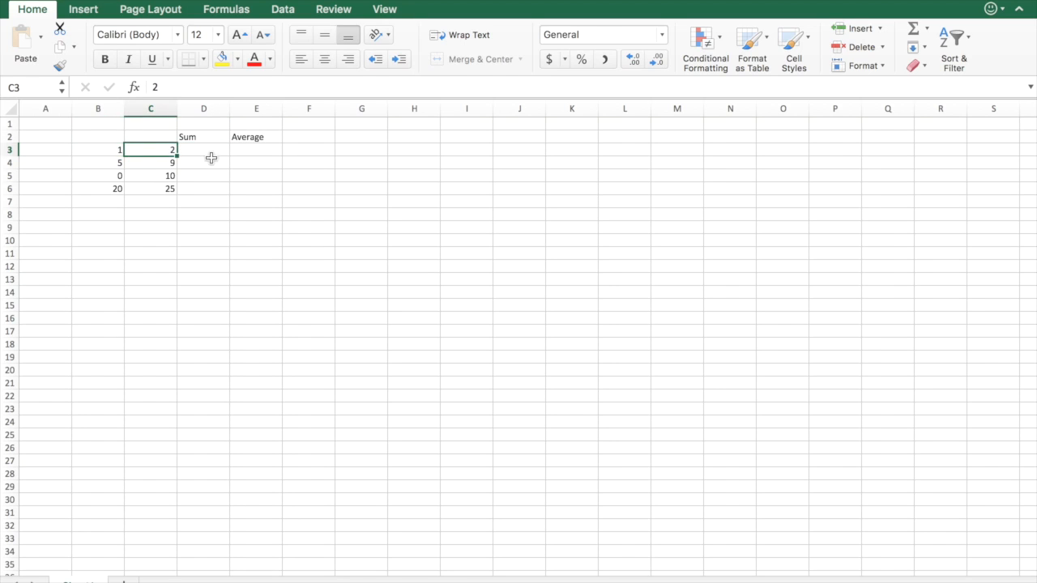
pyautogui.click(240, 153)
pyautogui.moveTo(121, 151); pyautogui.dragTo(148, 149)
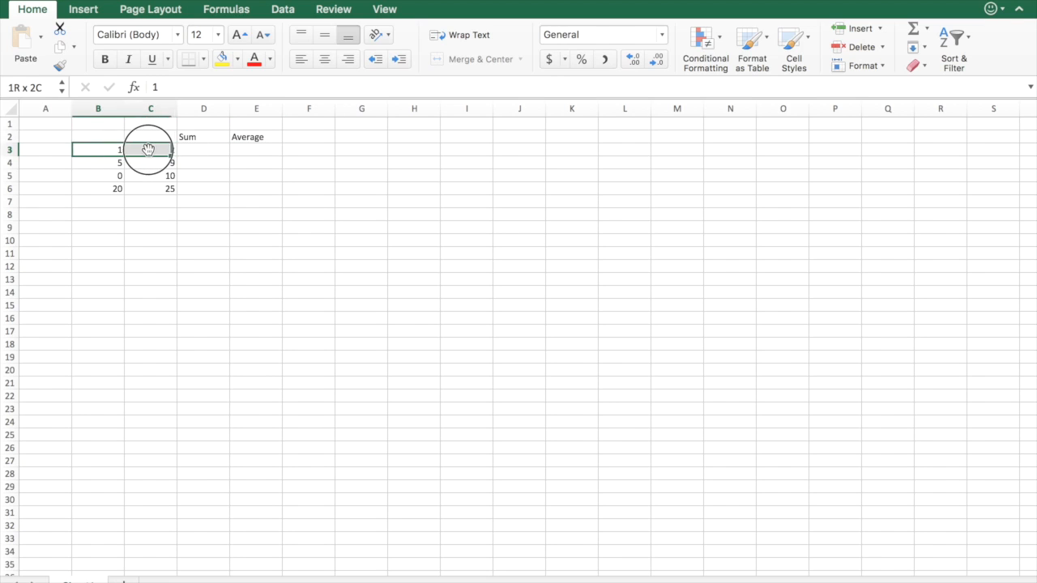
pyautogui.click(213, 156)
pyautogui.click(206, 167)
pyautogui.click(206, 175)
pyautogui.click(205, 189)
pyautogui.click(191, 149)
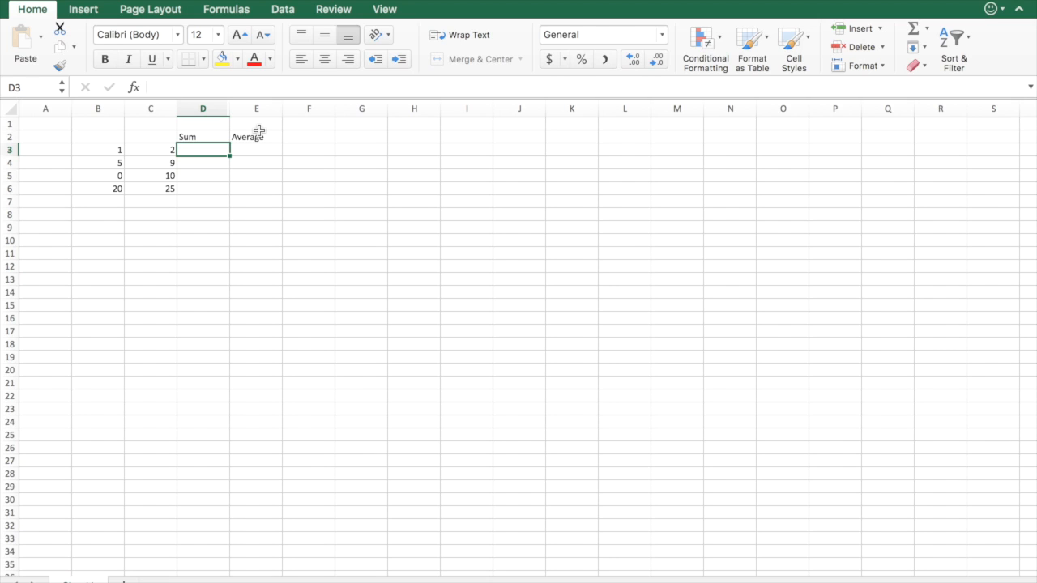
pyautogui.click(111, 151)
pyautogui.click(144, 154)
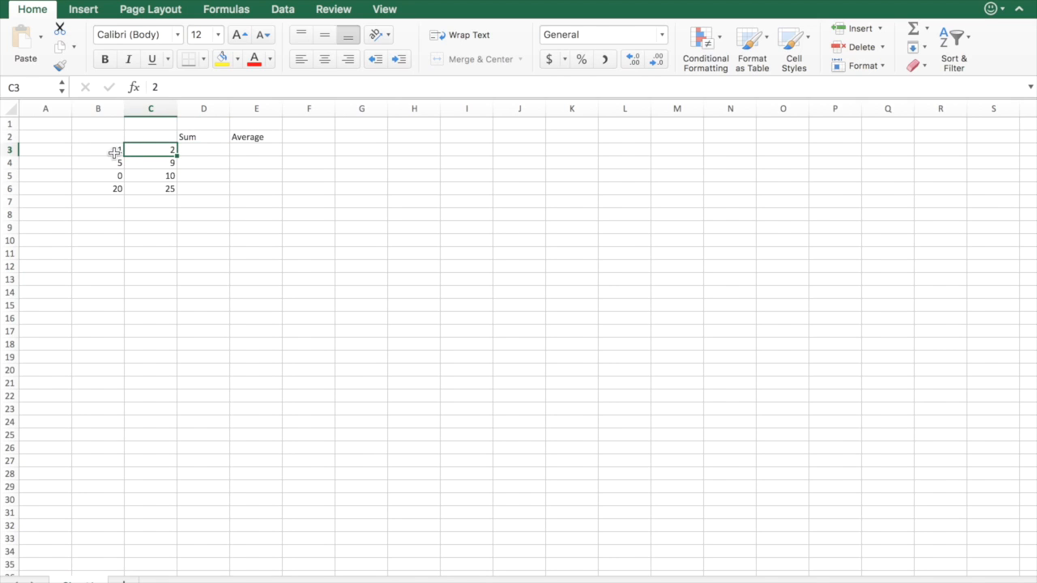
pyautogui.moveTo(102, 155); pyautogui.dragTo(148, 154)
pyautogui.click(195, 156)
pyautogui.write('=')
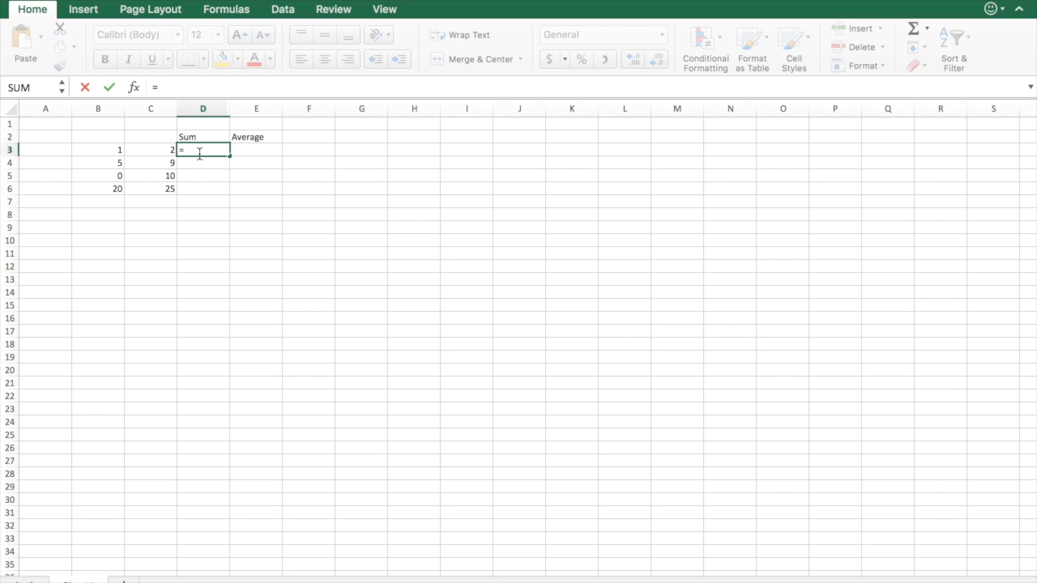
pyautogui.write('S')
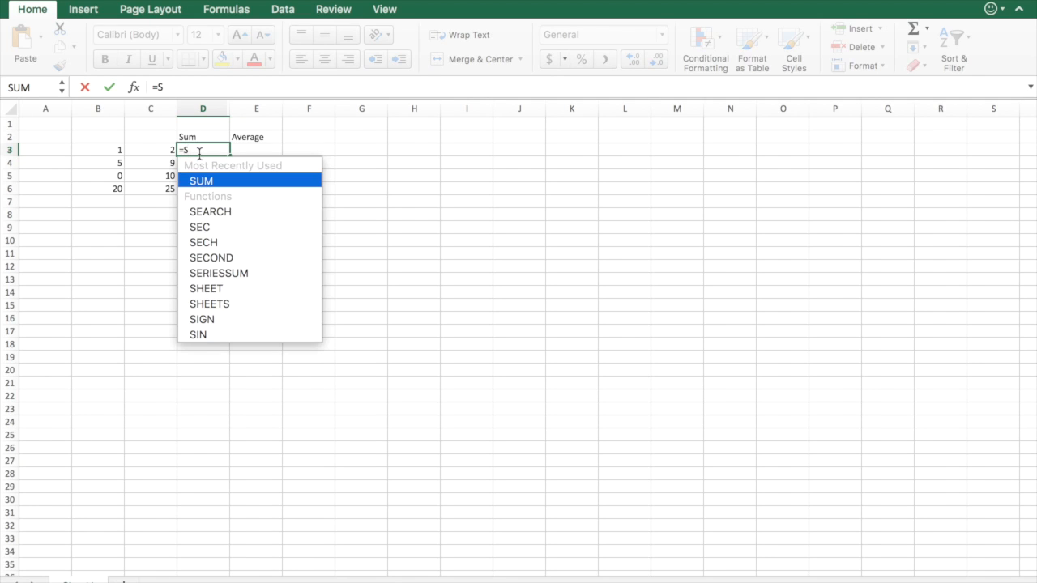
pyautogui.write('UM')
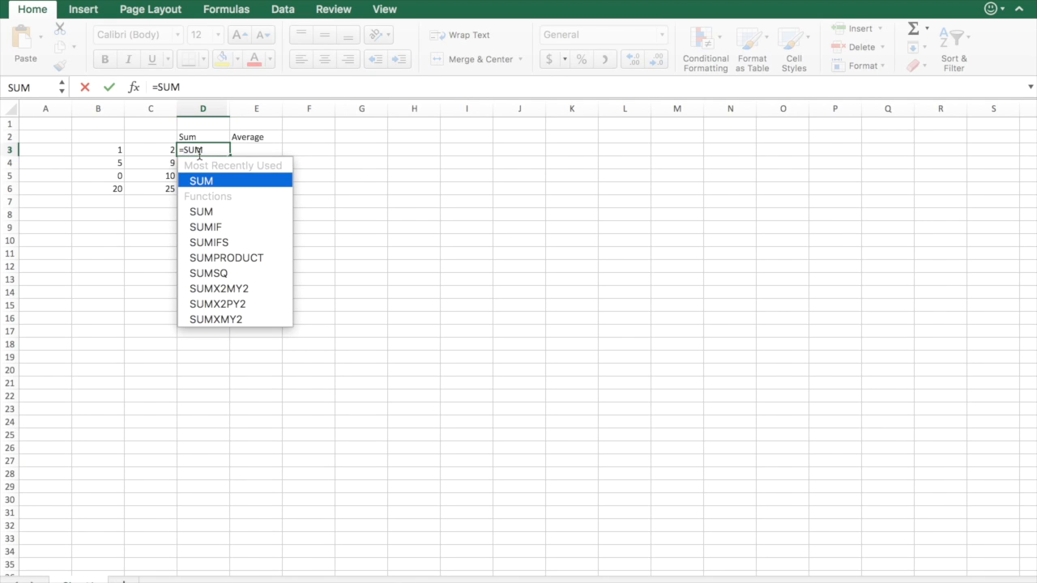
pyautogui.write('(')
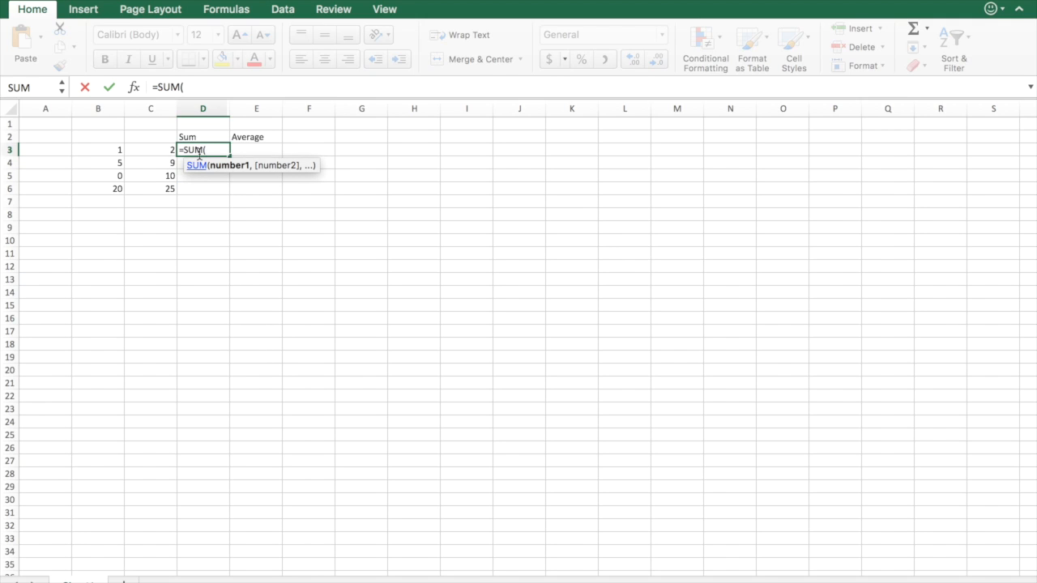
pyautogui.click(103, 149)
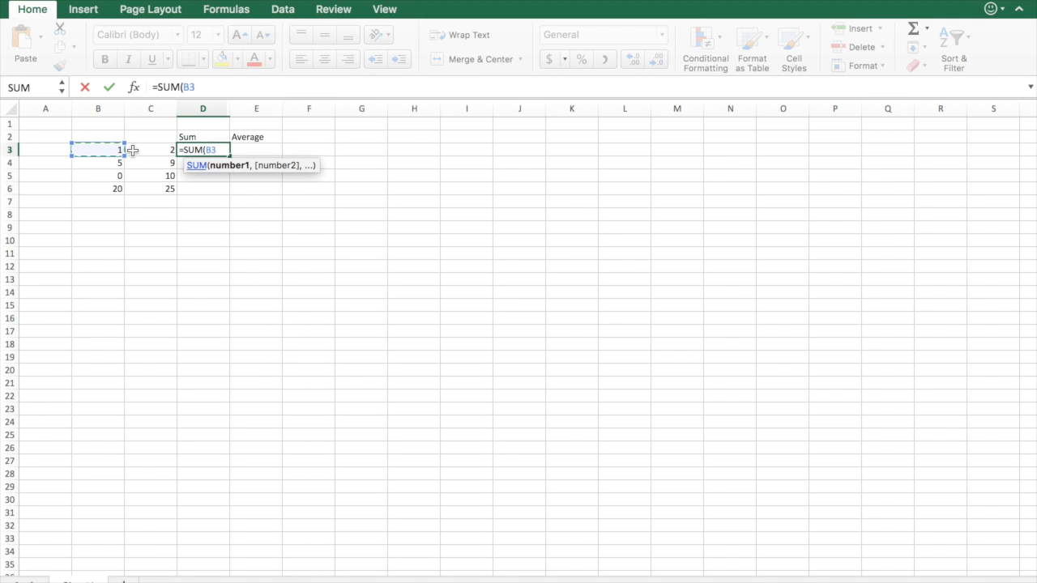
pyautogui.click(138, 149)
pyautogui.click(100, 154)
pyautogui.click(129, 150)
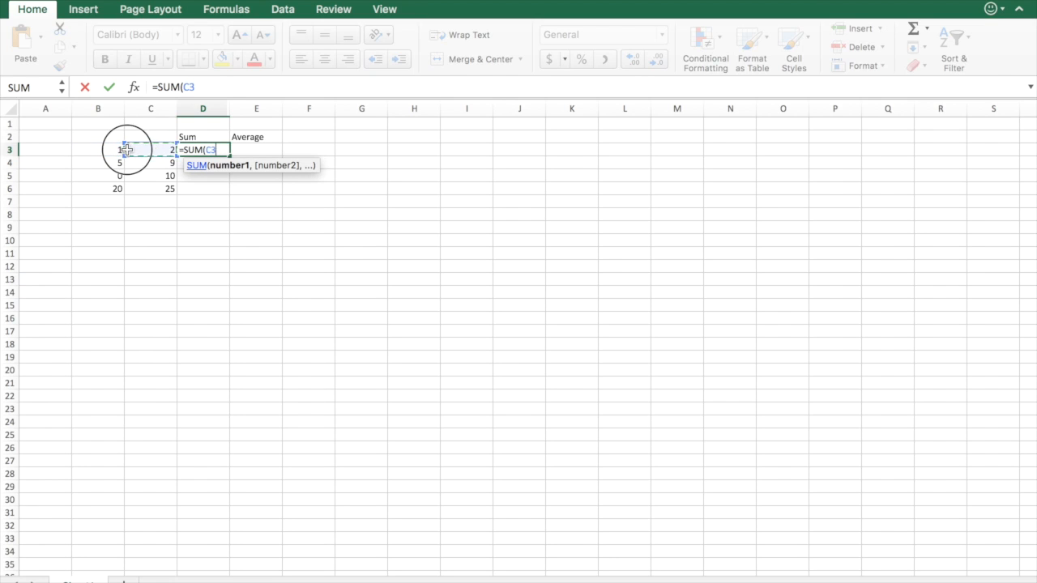
pyautogui.click(106, 155)
pyautogui.moveTo(123, 156); pyautogui.dragTo(135, 156)
pyautogui.click(144, 151)
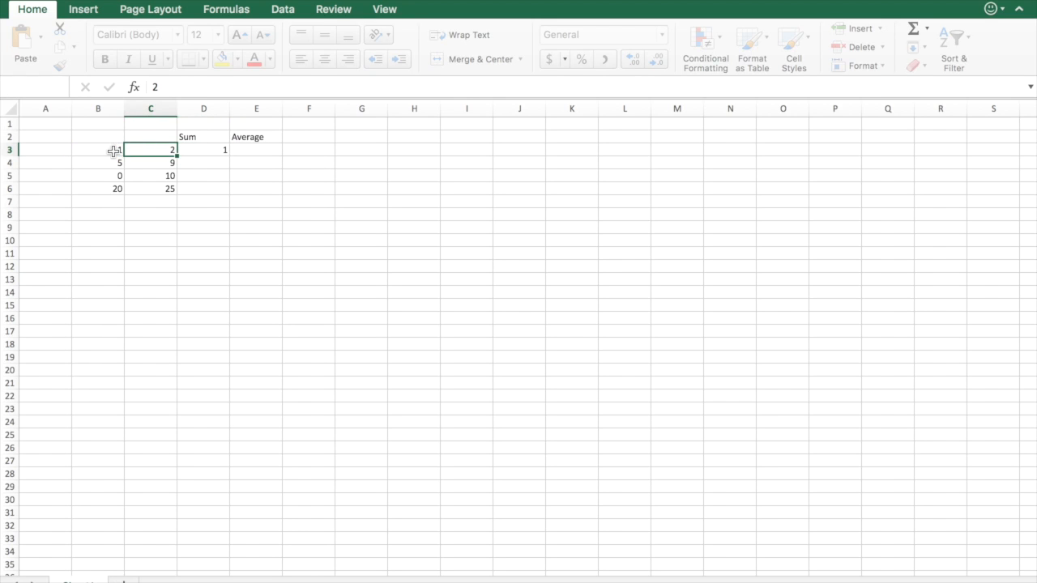
pyautogui.click(113, 151)
pyautogui.click(209, 157)
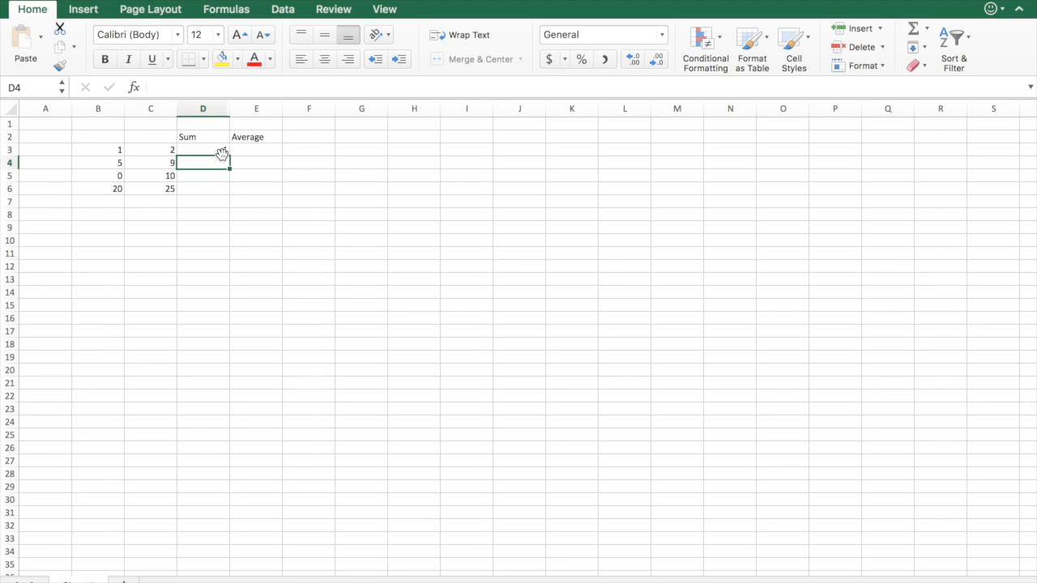
pyautogui.click(207, 152)
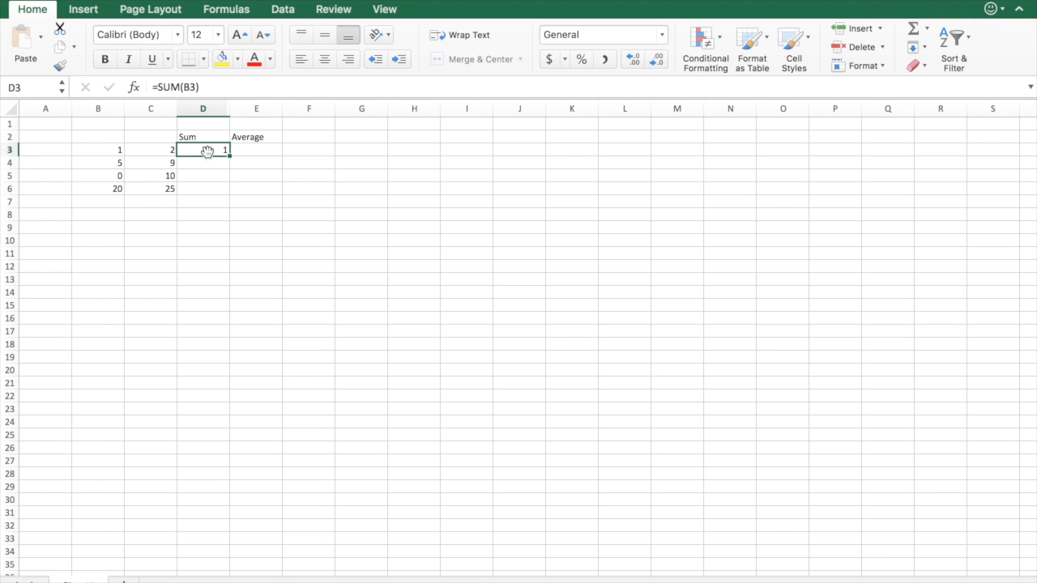
pyautogui.press('Delete')
# Step: Enter the formula =SUM(B3:C3) in cell D3 to add the first row's two numbers
pyautogui.write('=S')
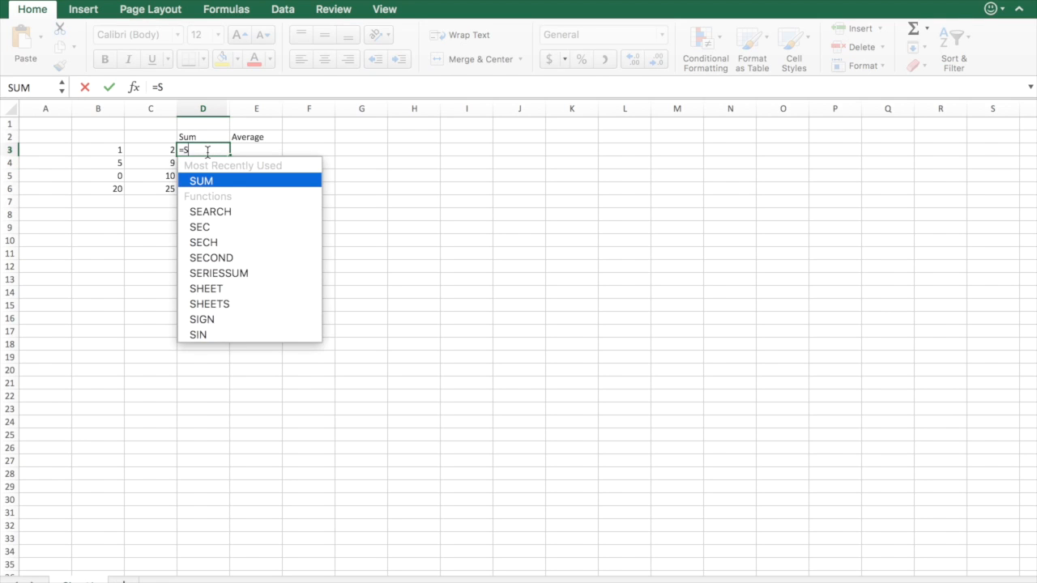
pyautogui.write('UM(')
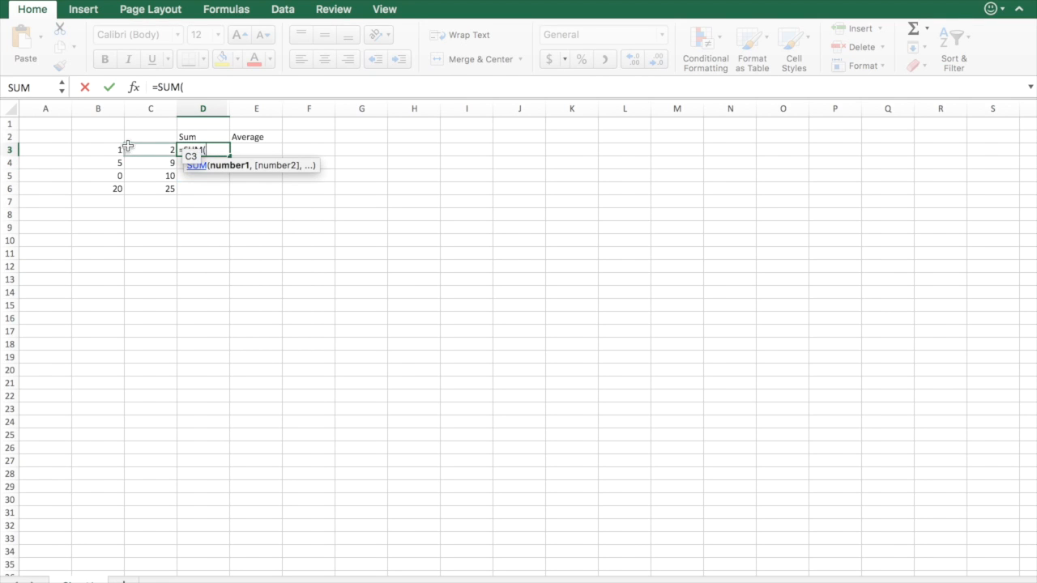
pyautogui.click(113, 149)
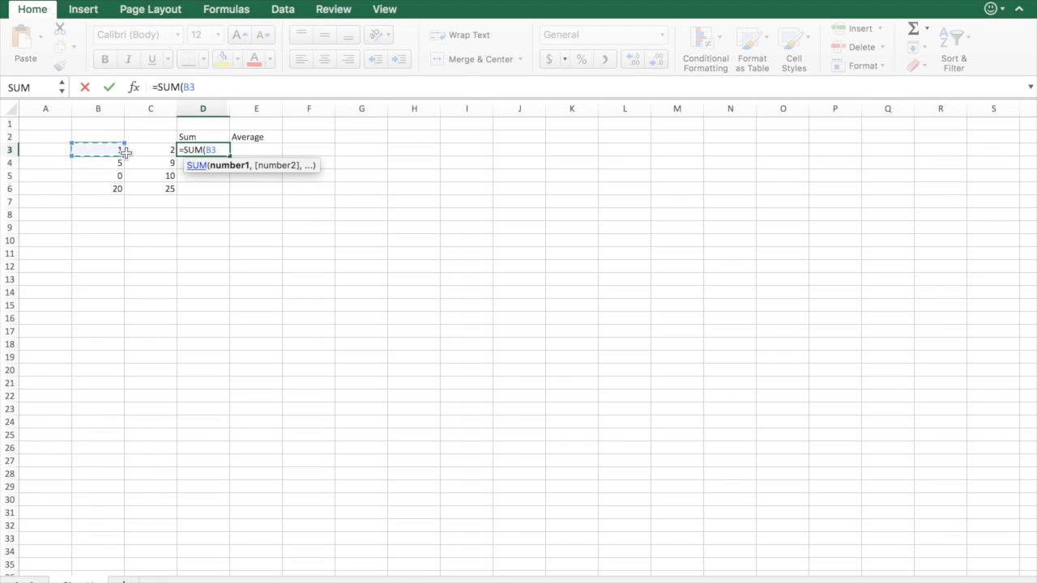
pyautogui.write(':')
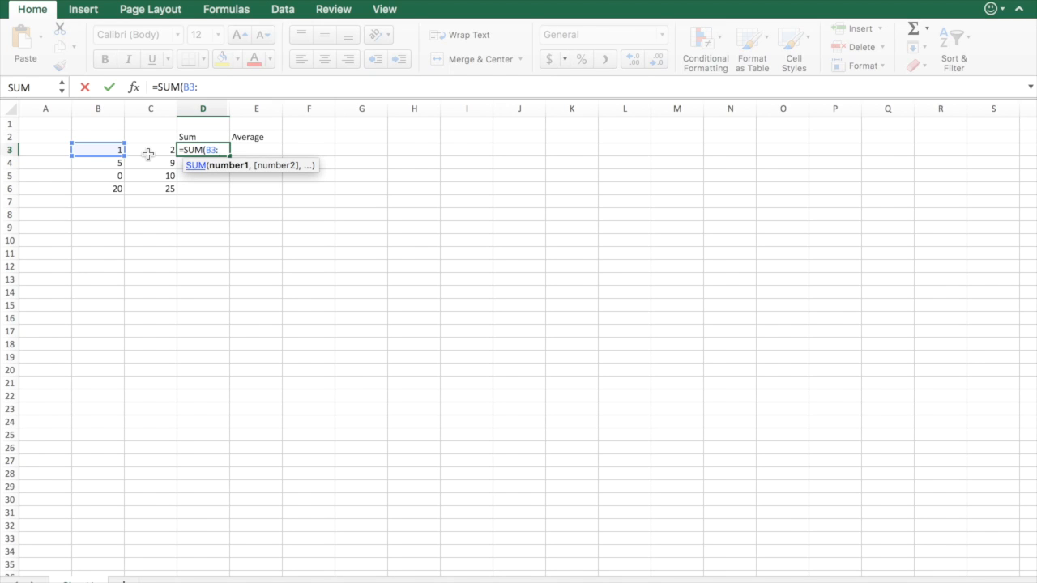
pyautogui.click(148, 154)
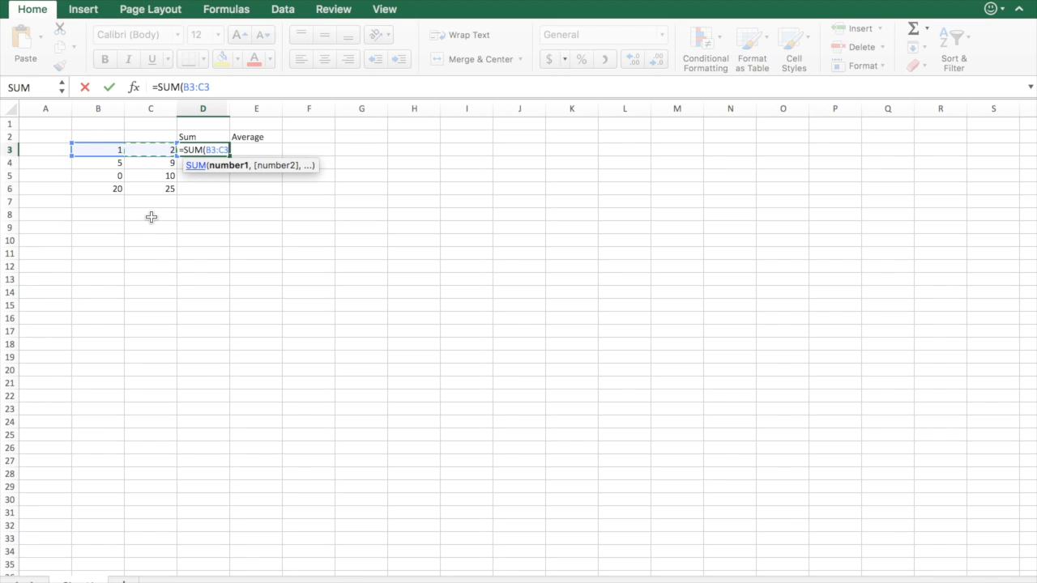
pyautogui.write(')')
pyautogui.press('Return')
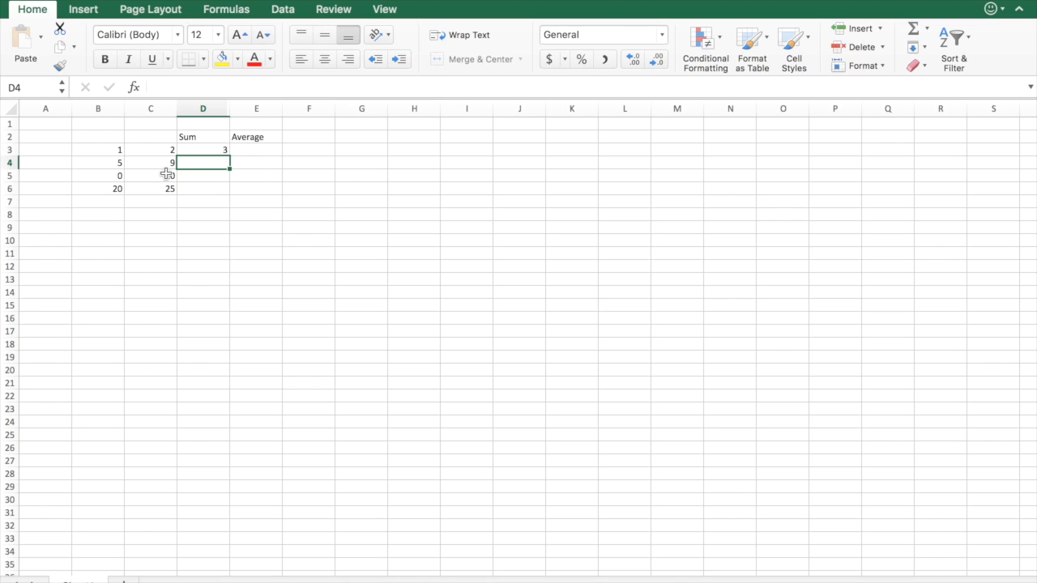
# Step: Enter the formula =SUM(B4:C4) in cell D4 to add the second row's two numbers
pyautogui.write('=S')
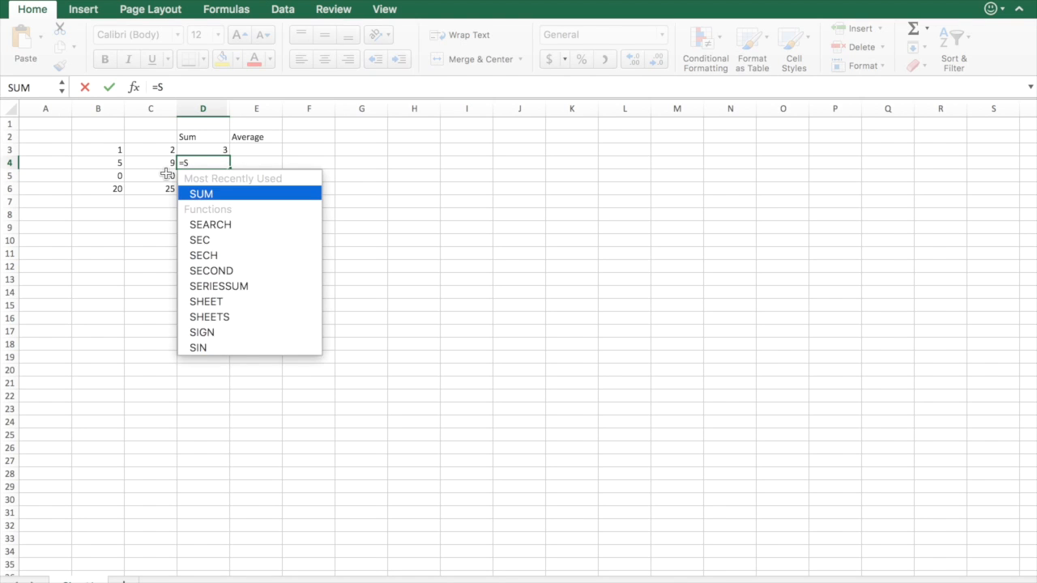
pyautogui.write('UM(')
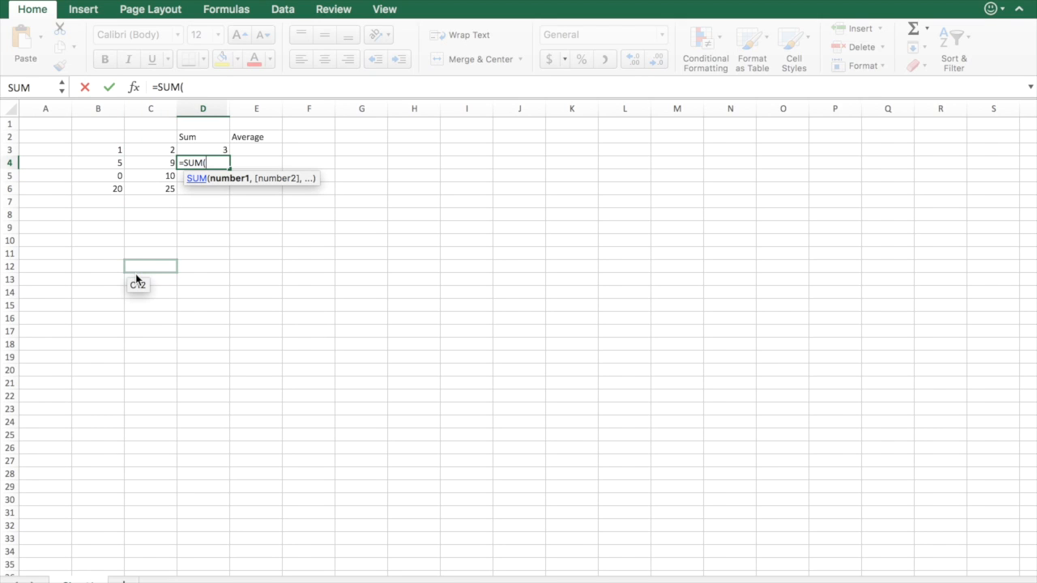
pyautogui.click(111, 164)
pyautogui.write(':')
pyautogui.click(150, 166)
pyautogui.write(')')
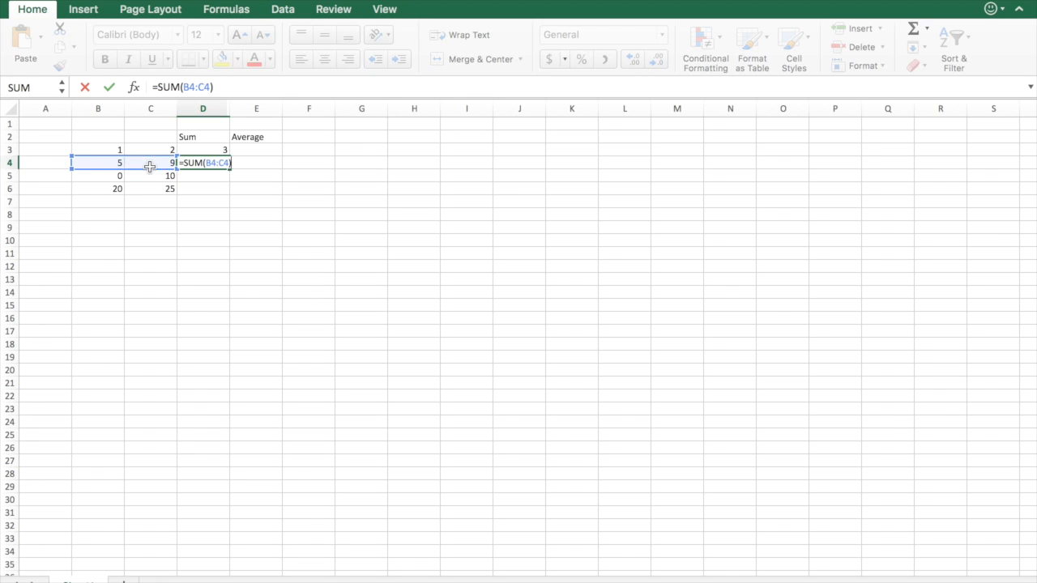
pyautogui.press('Return')
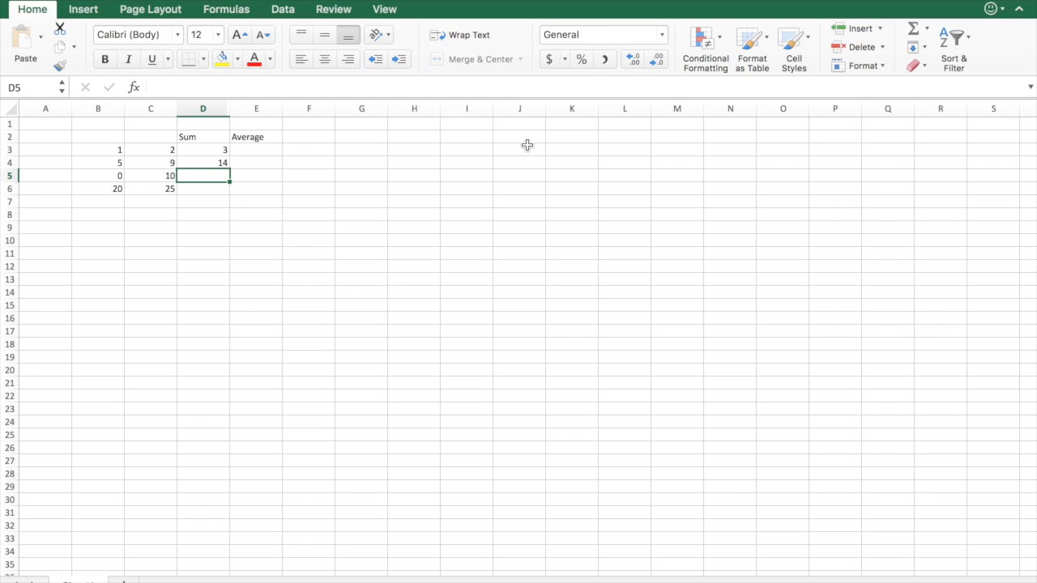
# Step: Enter the formula =SUM(B5:C5) in cell D5 to add the third row's two numbers
pyautogui.click(914, 32)
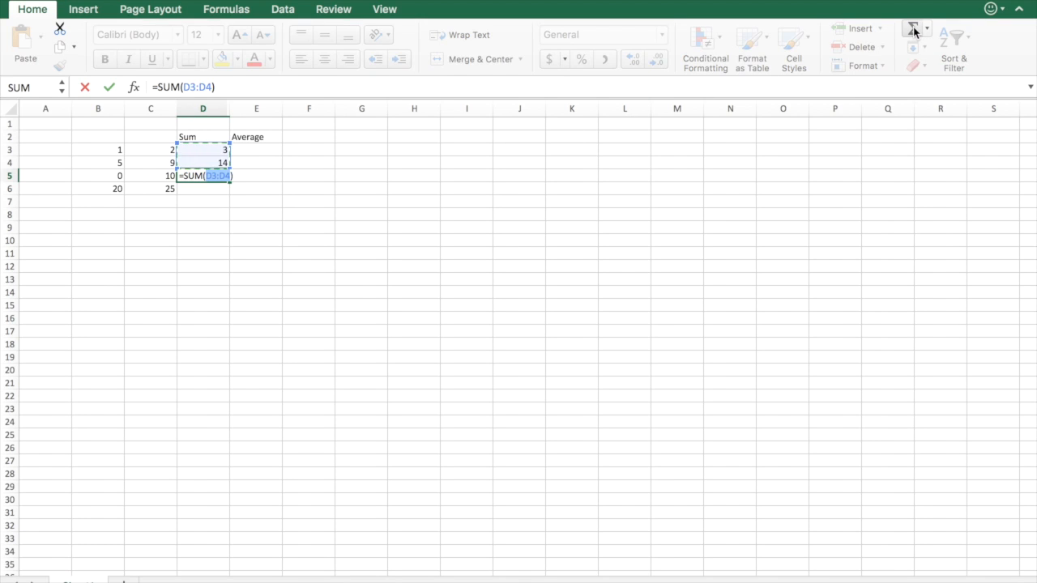
pyautogui.click(130, 175)
pyautogui.click(120, 176)
pyautogui.click(143, 180)
pyautogui.click(116, 180)
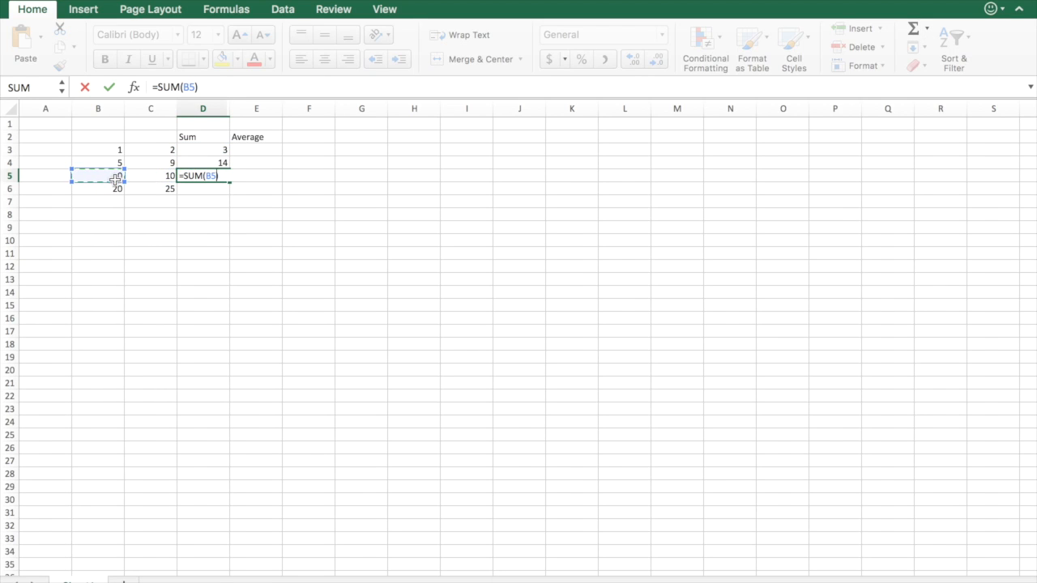
pyautogui.moveTo(116, 180); pyautogui.dragTo(153, 178)
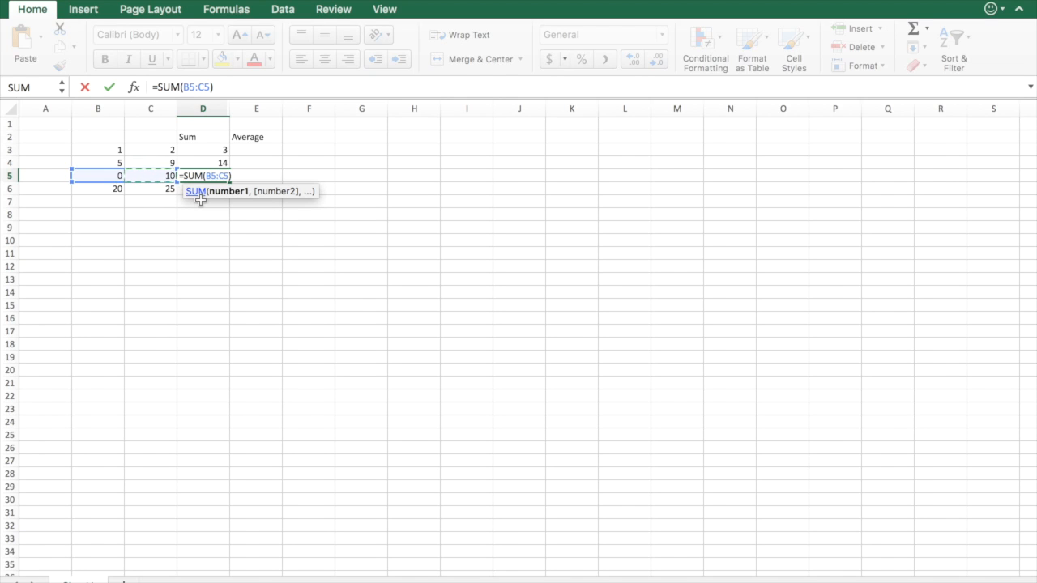
pyautogui.press('Return')
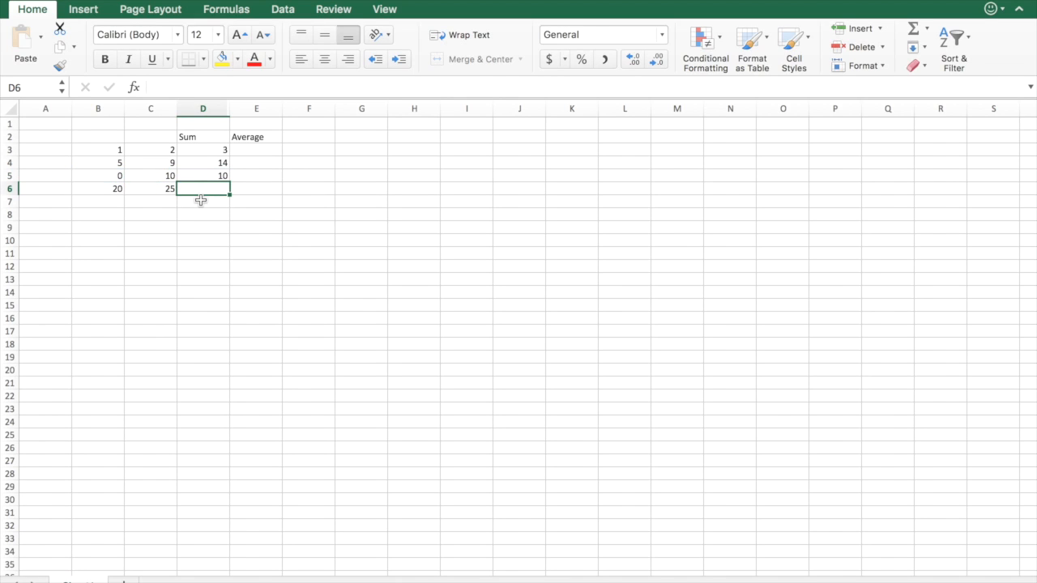
# Step: Enter the formula =SUM(B6:C6) in cell D6 to add the fourth row's two numbers
pyautogui.write('=SUM(')
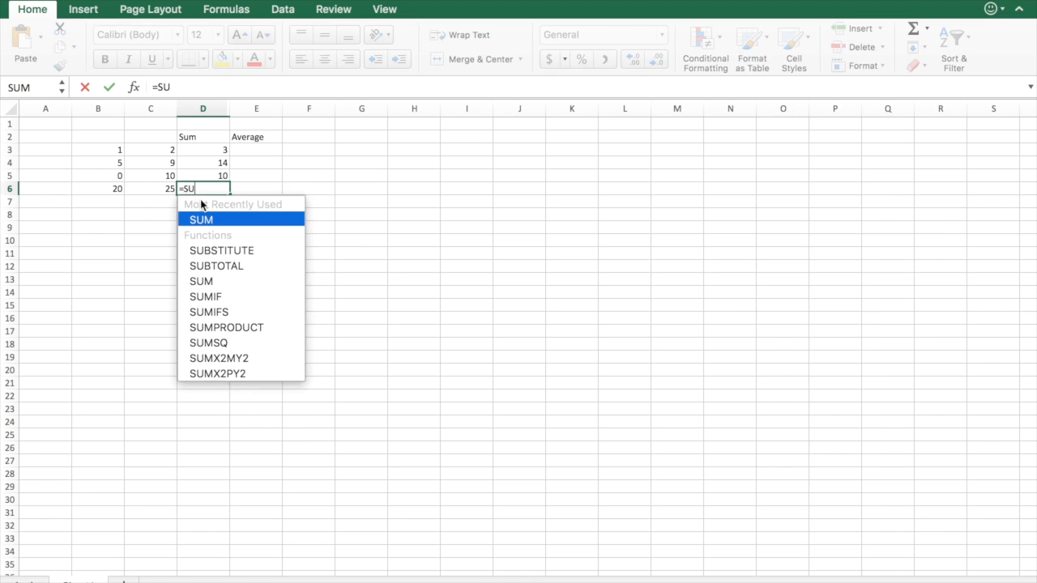
pyautogui.click(99, 193)
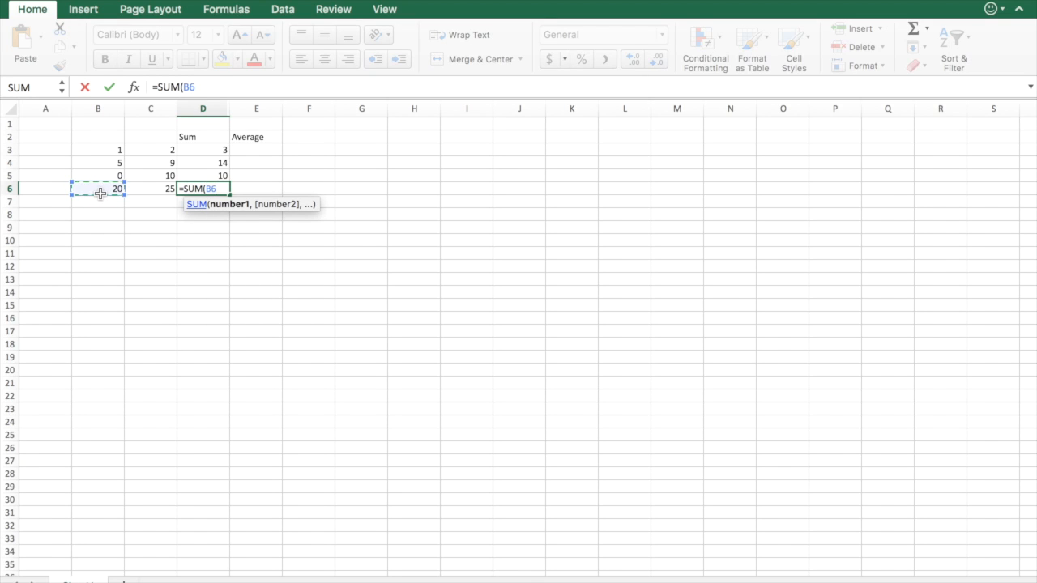
pyautogui.keyDown('shift'); pyautogui.click(155, 193); pyautogui.keyUp('shift')
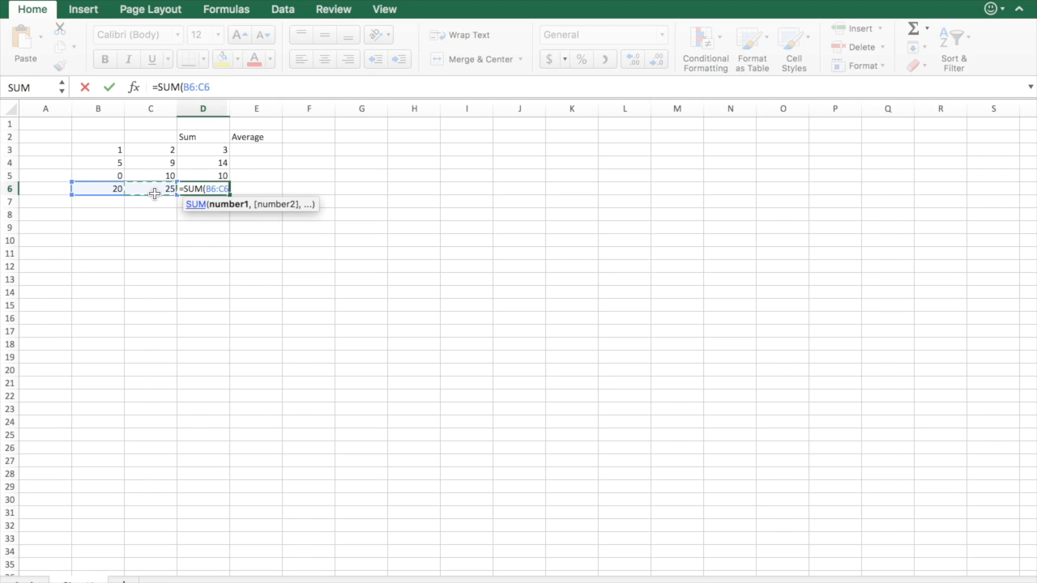
pyautogui.press('Return')
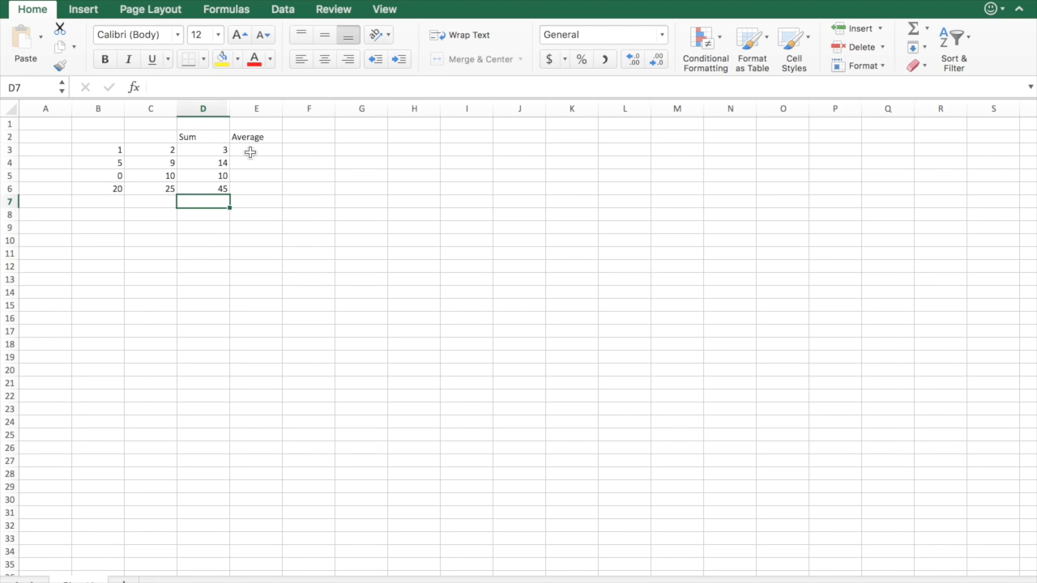
# Step: Enter the formula =AVERAGE(B3:C3) in cell E3 to average the first row's two numbers
pyautogui.click(251, 153)
pyautogui.write('=')
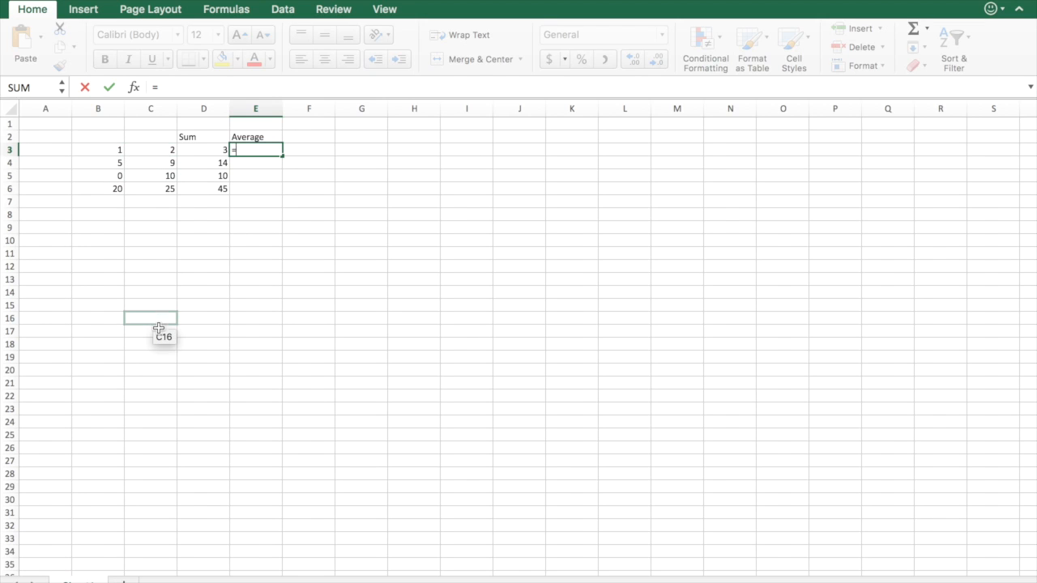
pyautogui.write('AV')
pyautogui.press('BackSpace')
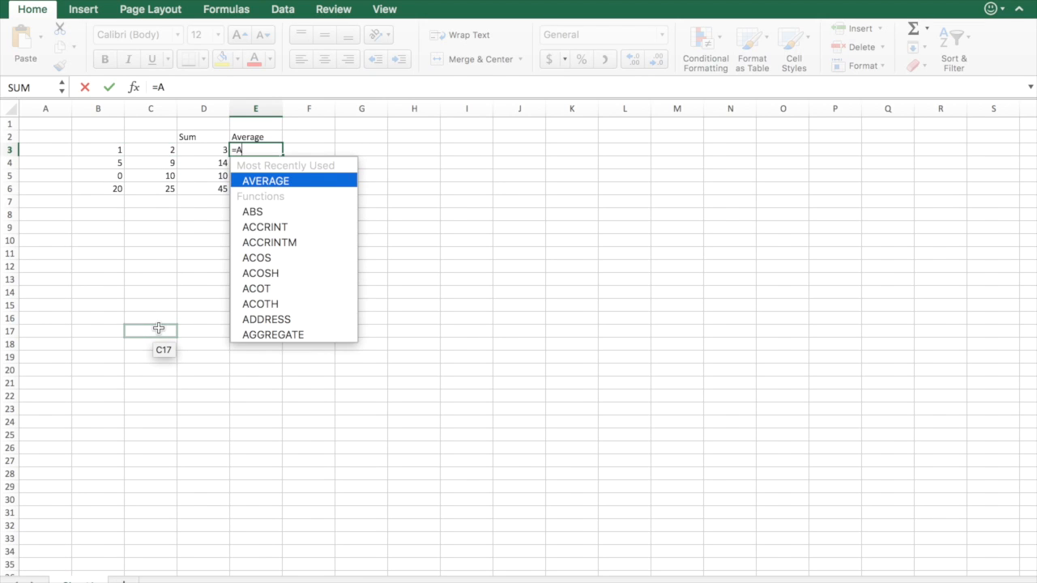
pyautogui.doubleClick(304, 182)
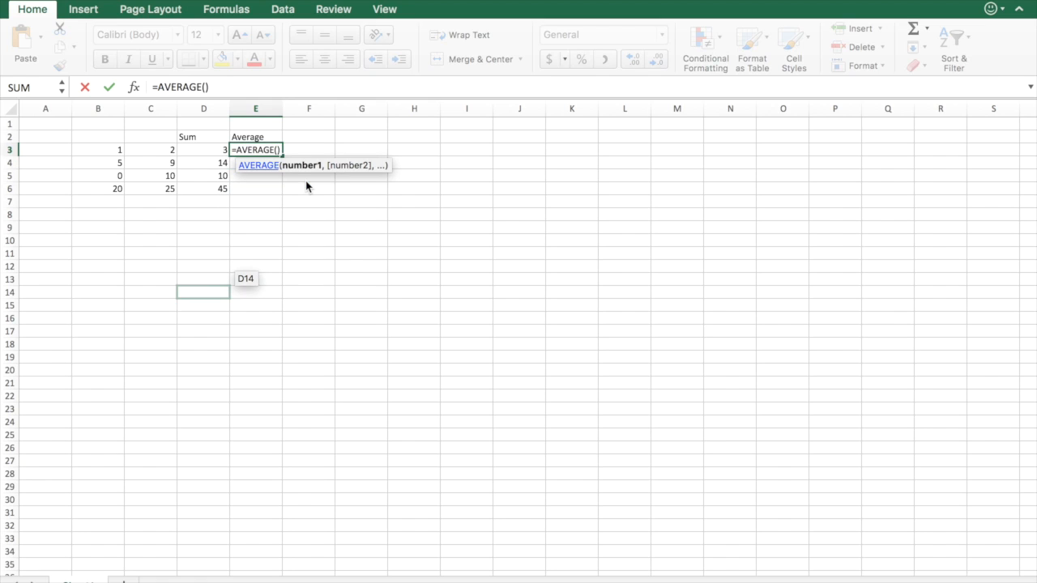
pyautogui.click(115, 150)
pyautogui.write(':')
pyautogui.click(153, 155)
pyautogui.press('Return')
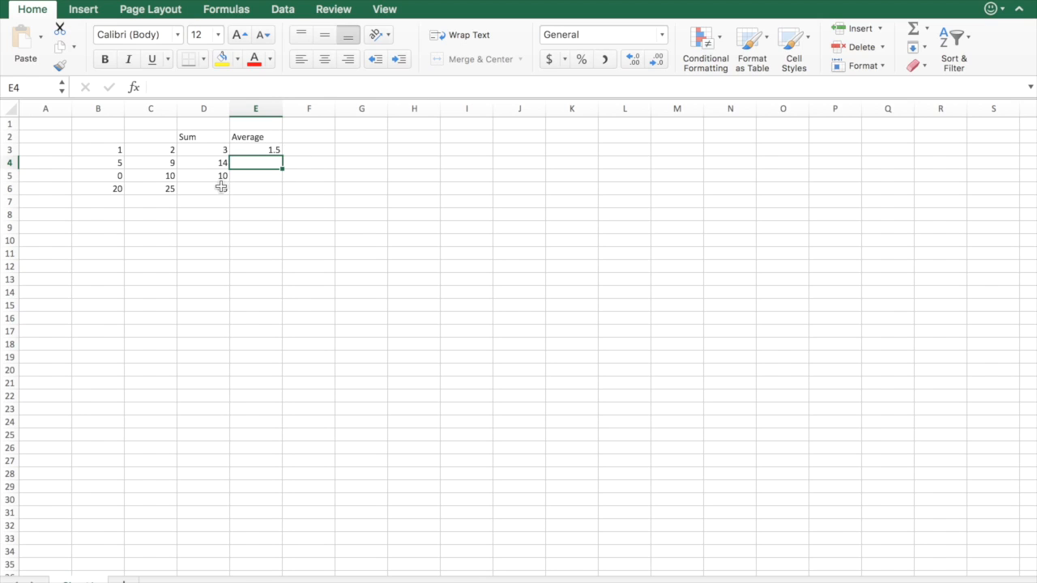
# Step: Enter the formula =AVERAGE(B4:C4) in cell E4 to average the second row's two numbers
pyautogui.write('=AV')
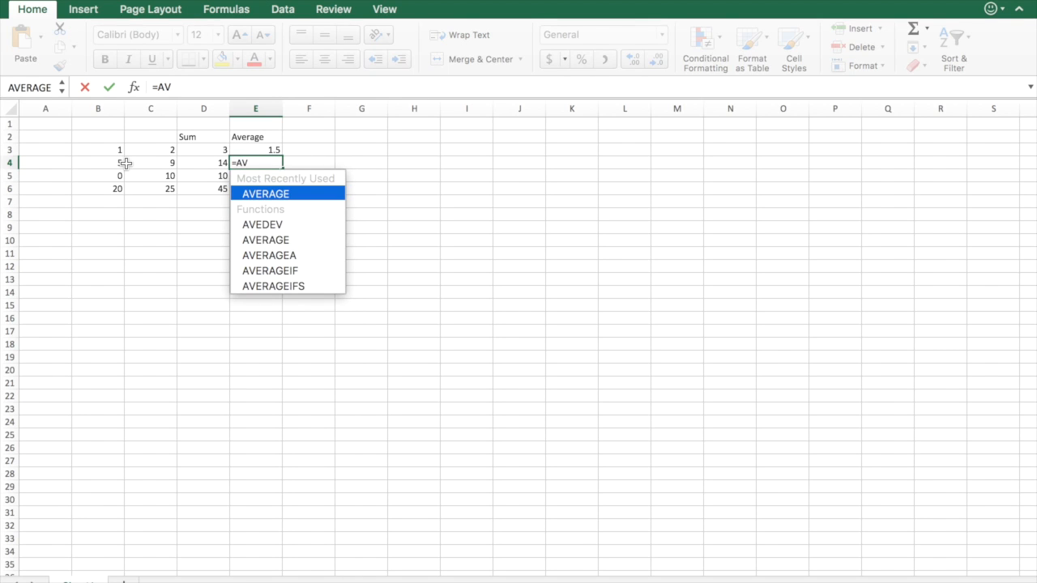
pyautogui.write('er')
pyautogui.press('BackSpace')
pyautogui.press('BackSpace')
pyautogui.write('ERAE')
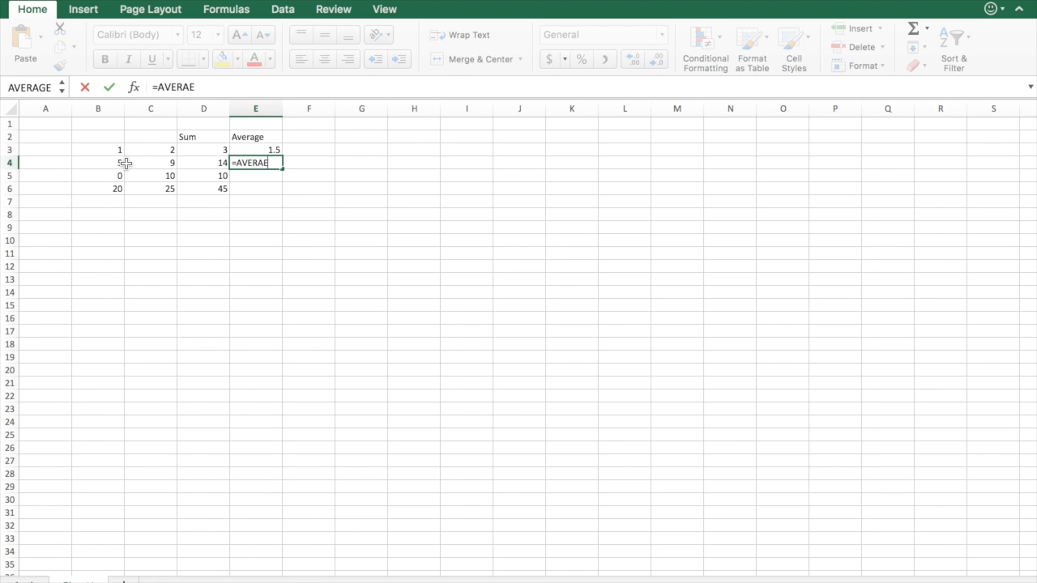
pyautogui.press('BackSpace')
pyautogui.write('GE')
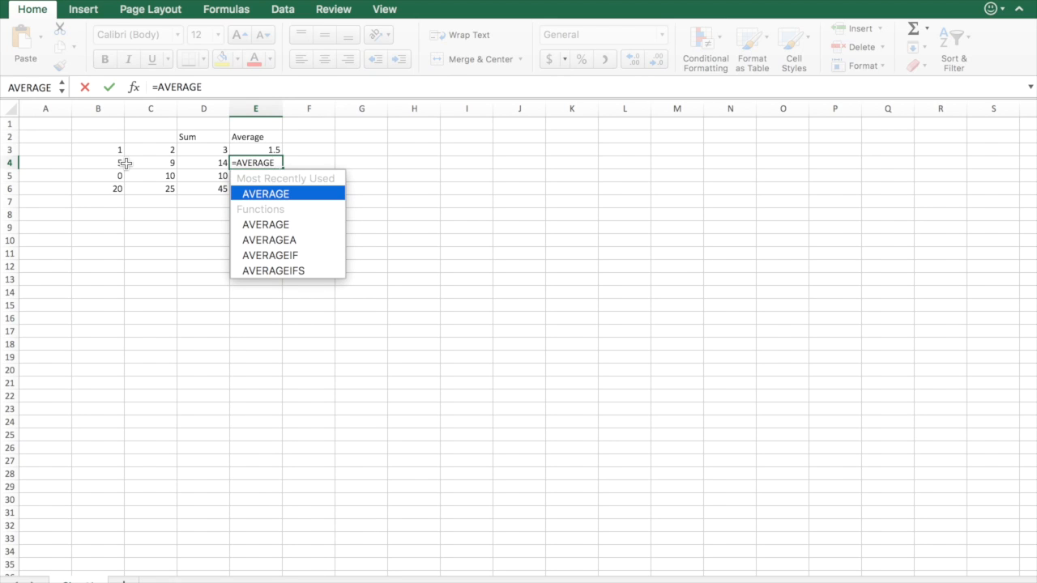
pyautogui.write('(')
pyautogui.click(109, 158)
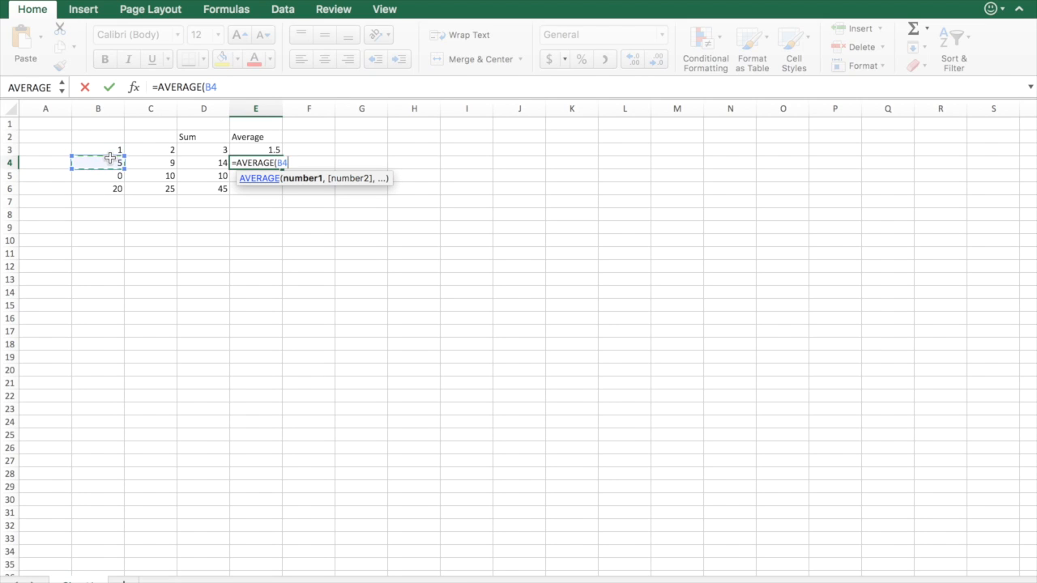
pyautogui.write(':')
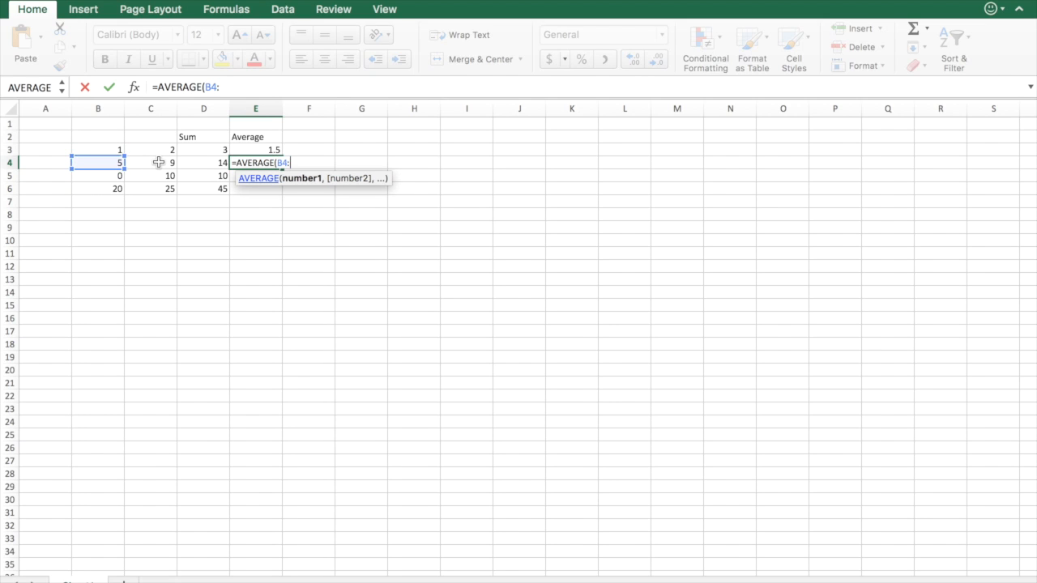
pyautogui.click(171, 165)
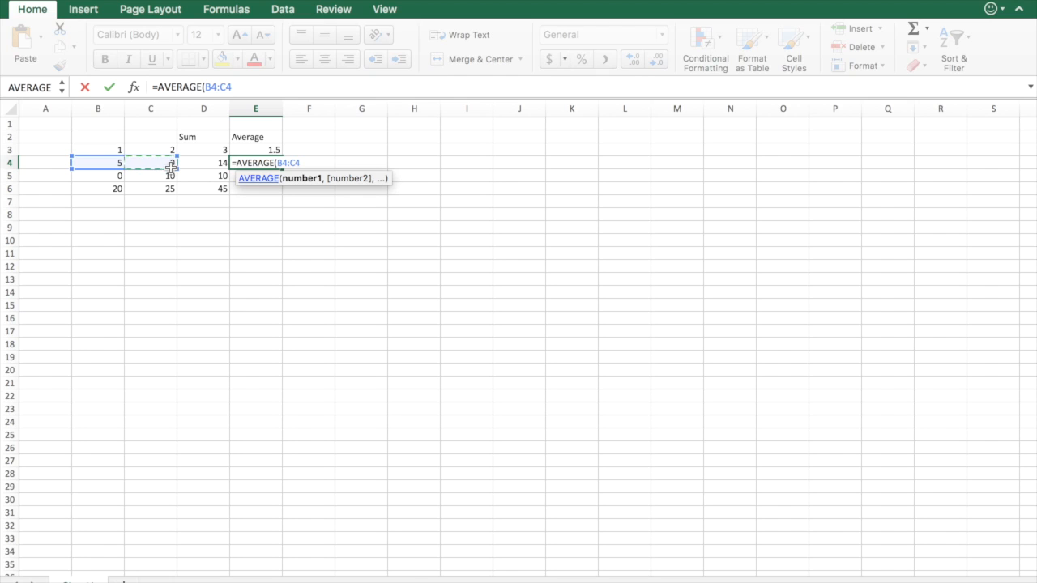
pyautogui.press('Return')
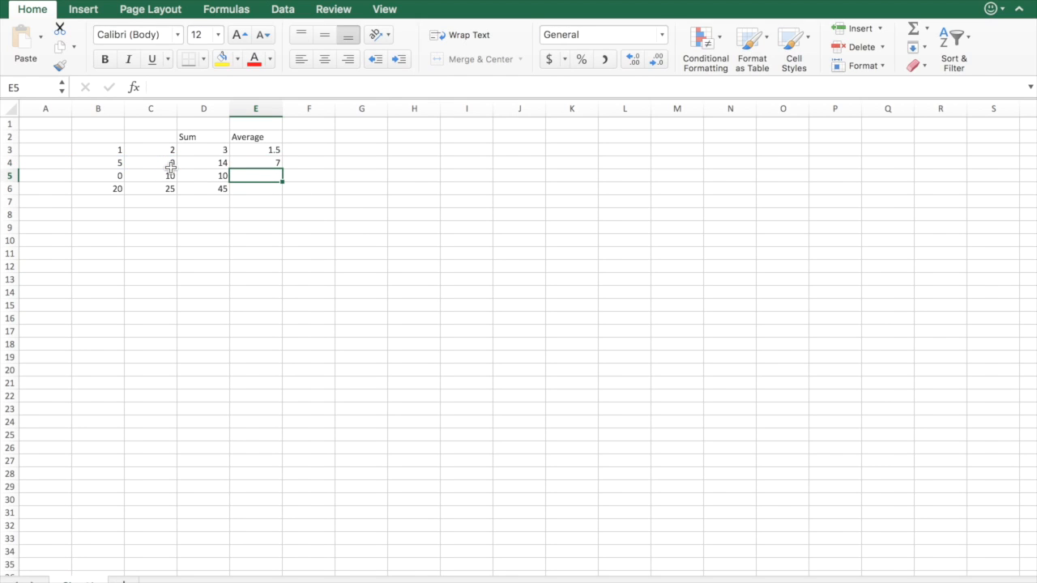
# Step: Enter the formula =AVERAGE(B5:C5) in cell E5 to average the third row's two numbers
pyautogui.write('=A')
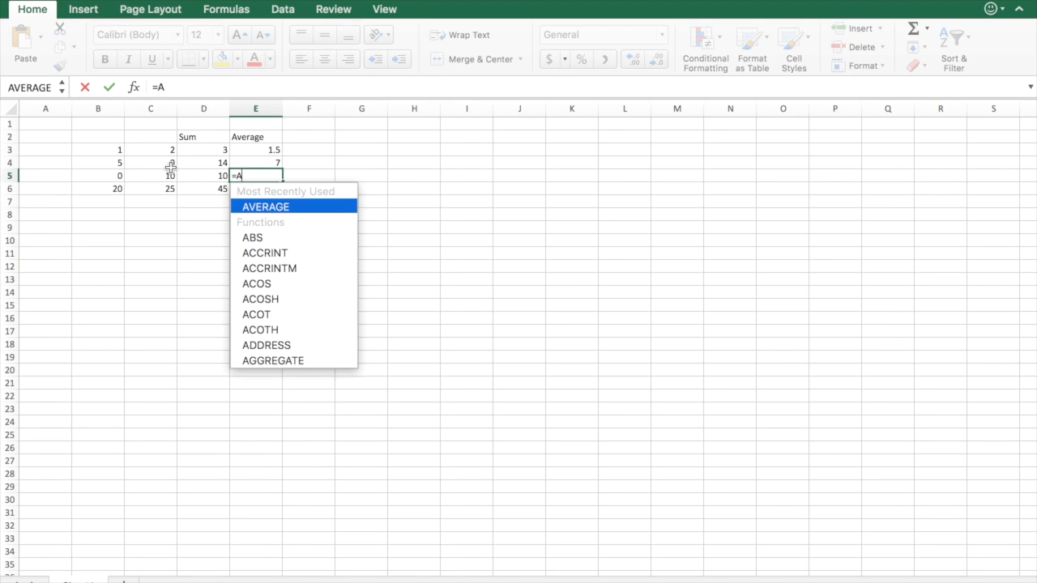
pyautogui.write('VERAGE')
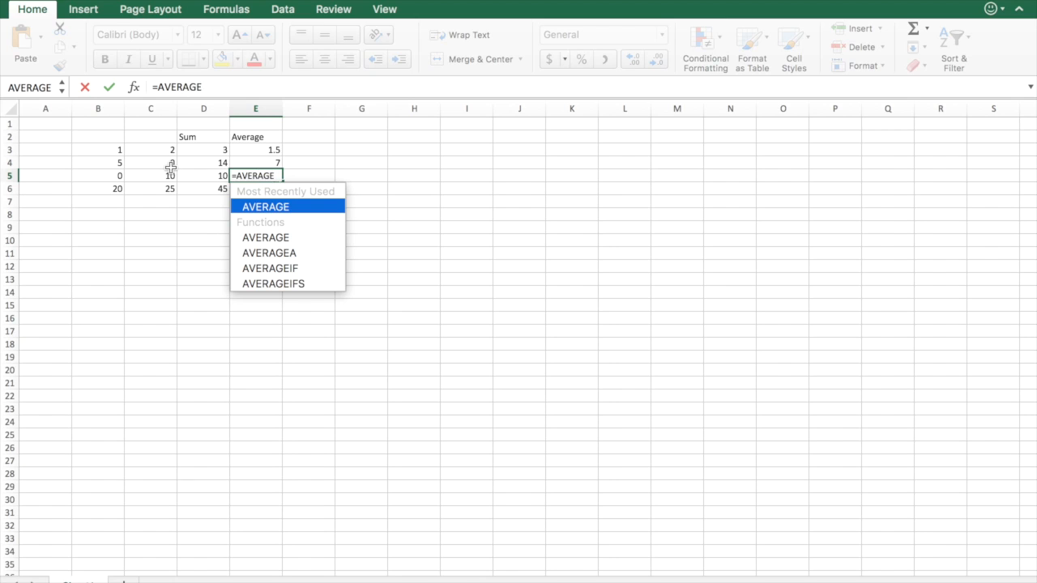
pyautogui.write('(')
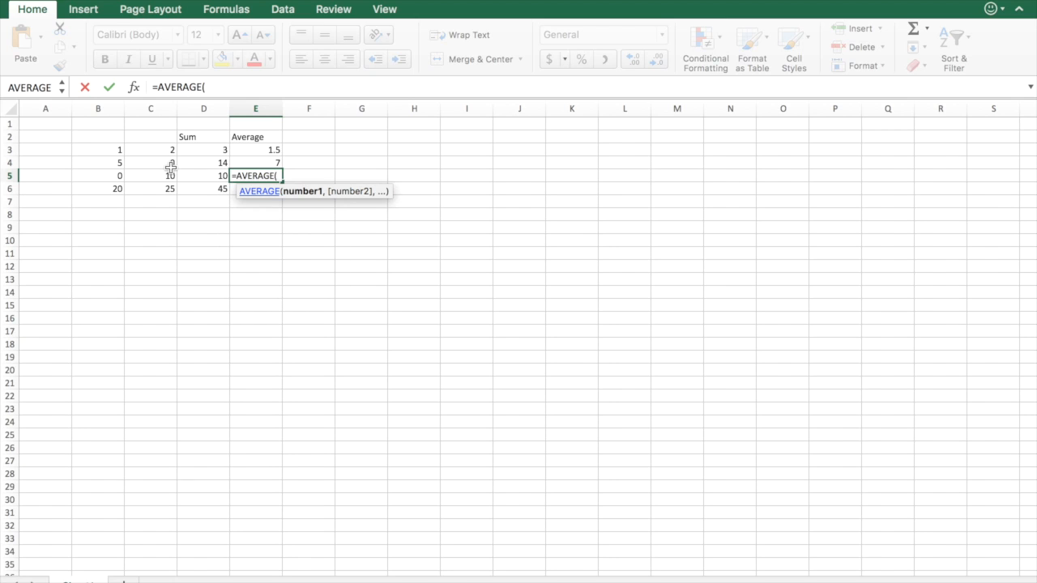
pyautogui.click(111, 173)
pyautogui.write(':')
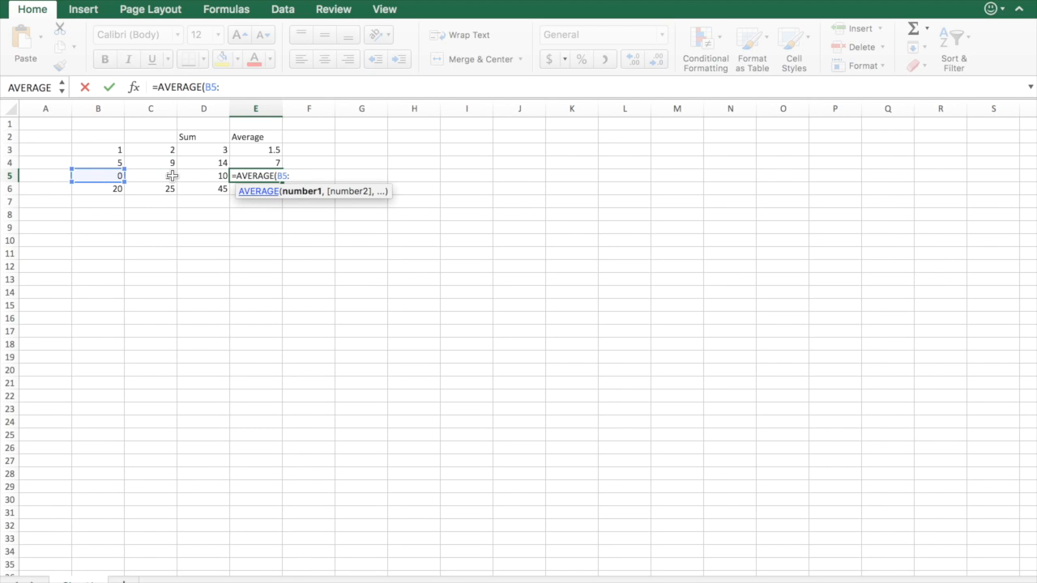
pyautogui.click(172, 176)
pyautogui.write(')')
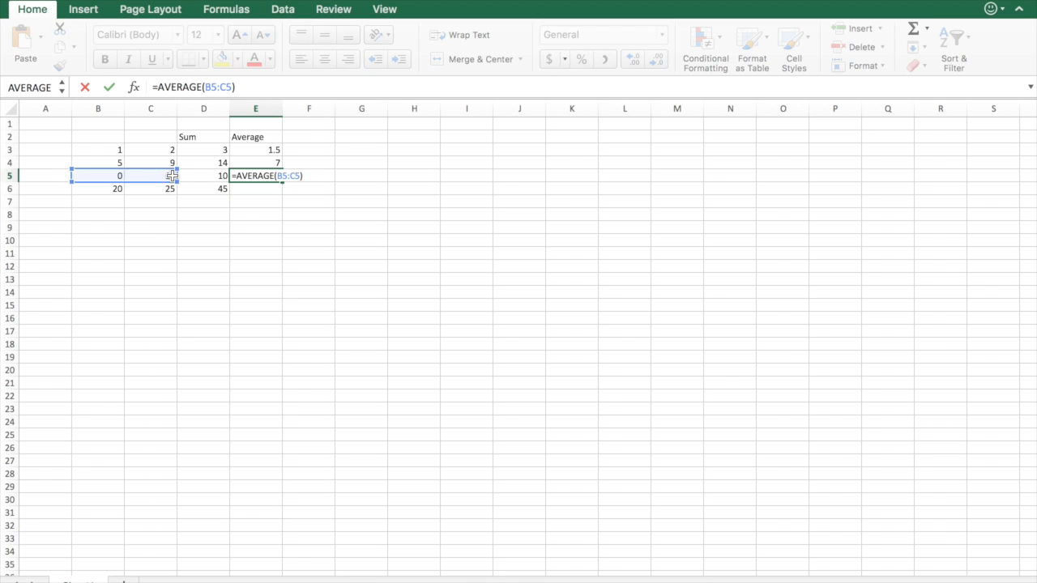
pyautogui.press('Return')
# Step: Enter the formula =AVERAGE(B6:C6) in cell E6 to average the fourth row's two numbers
pyautogui.write('=')
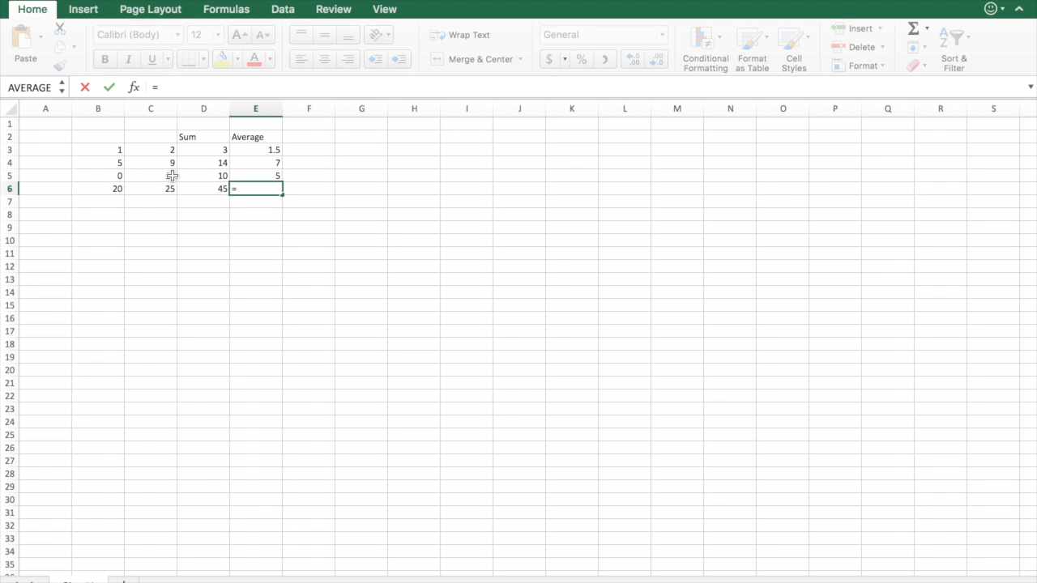
pyautogui.write('AVERAGE')
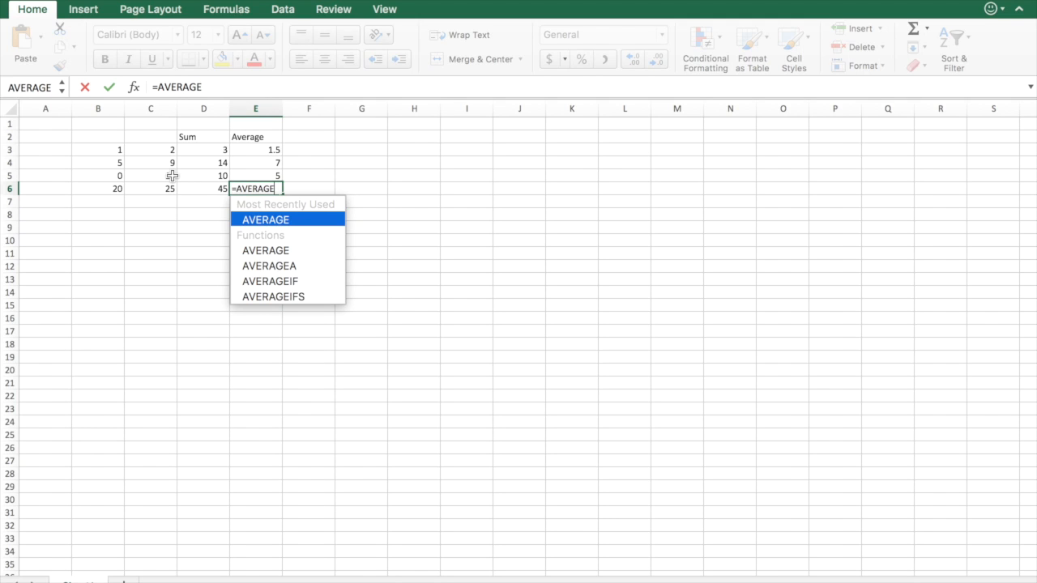
pyautogui.write('(')
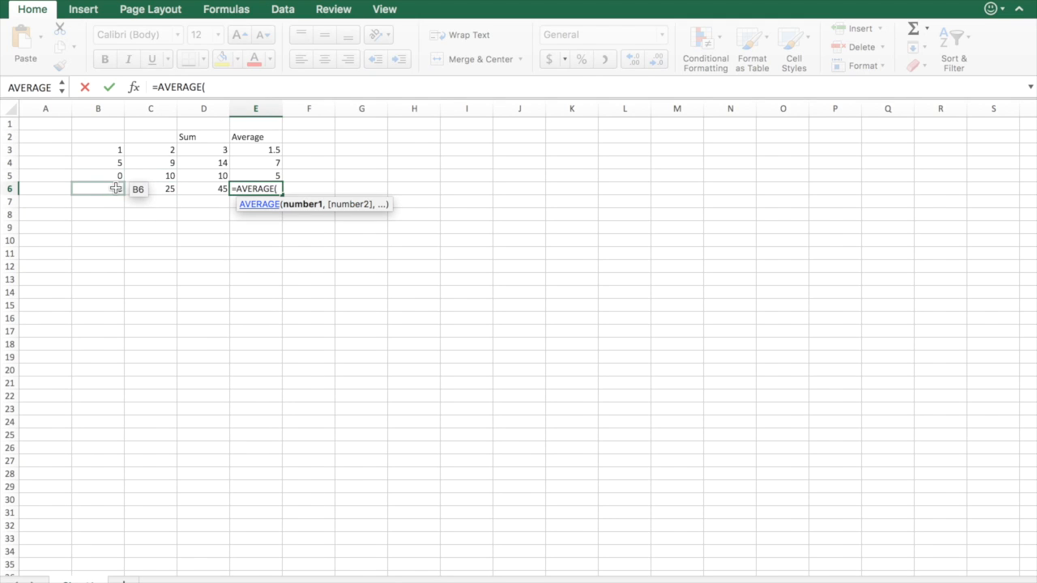
pyautogui.click(116, 188)
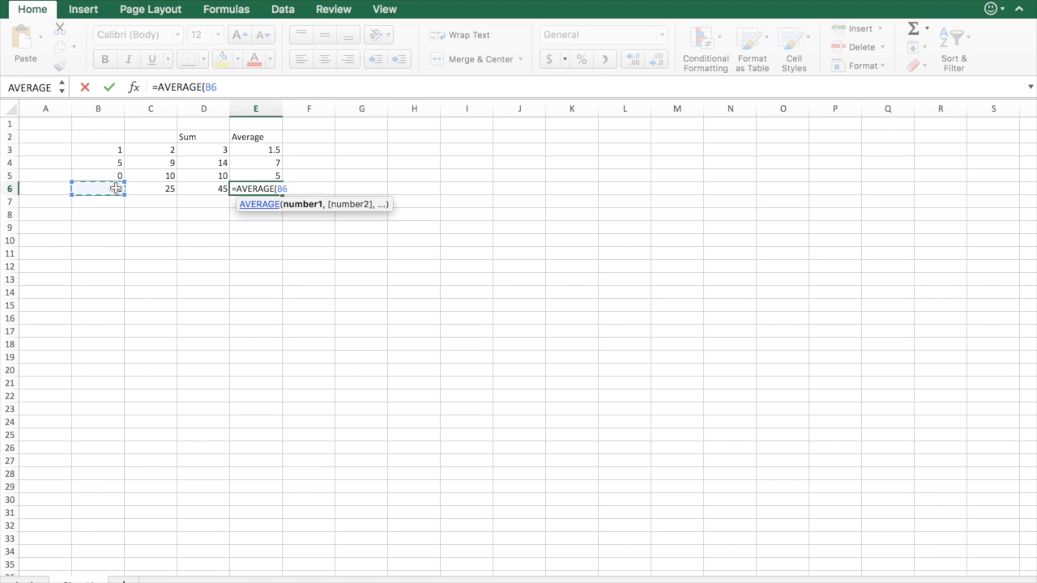
pyautogui.keyDown('shift'); pyautogui.click(141, 190); pyautogui.keyUp('shift')
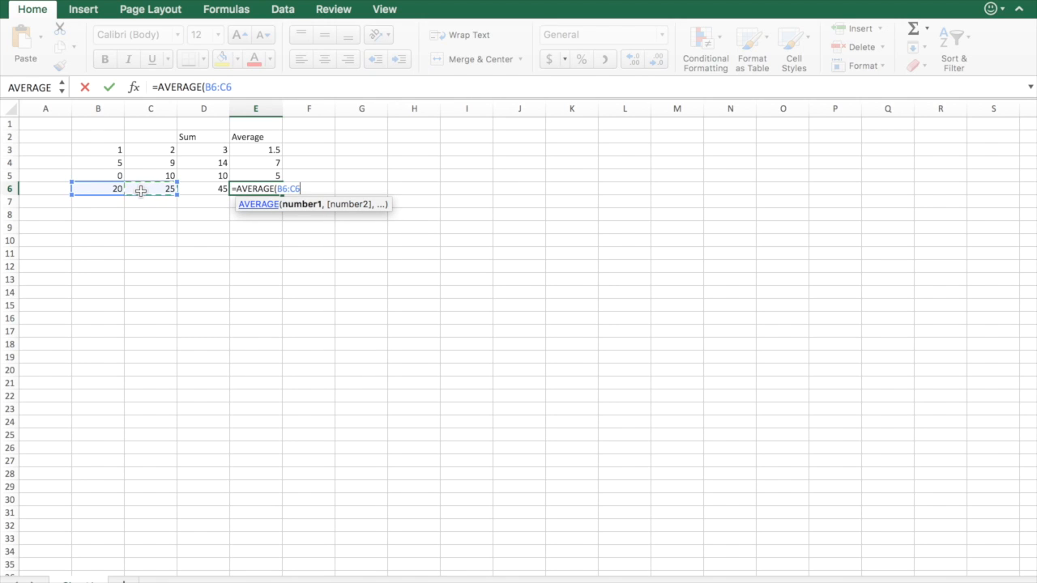
pyautogui.write(')')
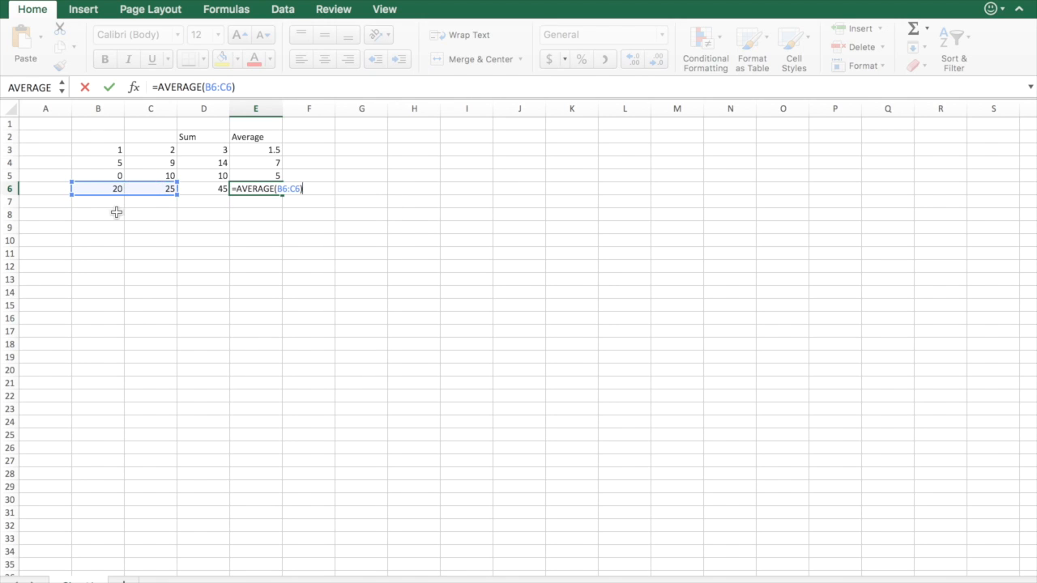
pyautogui.press('Return')
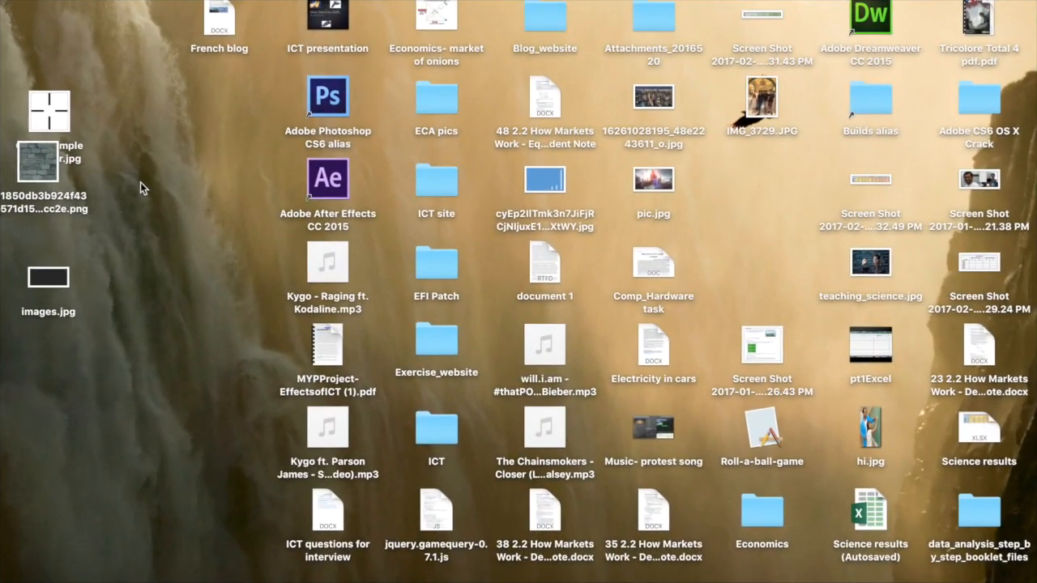
# Step: Switch to the Excel worksheet containing the table of professions and numbers of employees
pyautogui.hotkey('ctrl', 'Left')
pyautogui.hotkey('ctrl', 'Right')
pyautogui.hotkey('ctrl', 'Right')
pyautogui.hotkey('ctrl', 'Right')
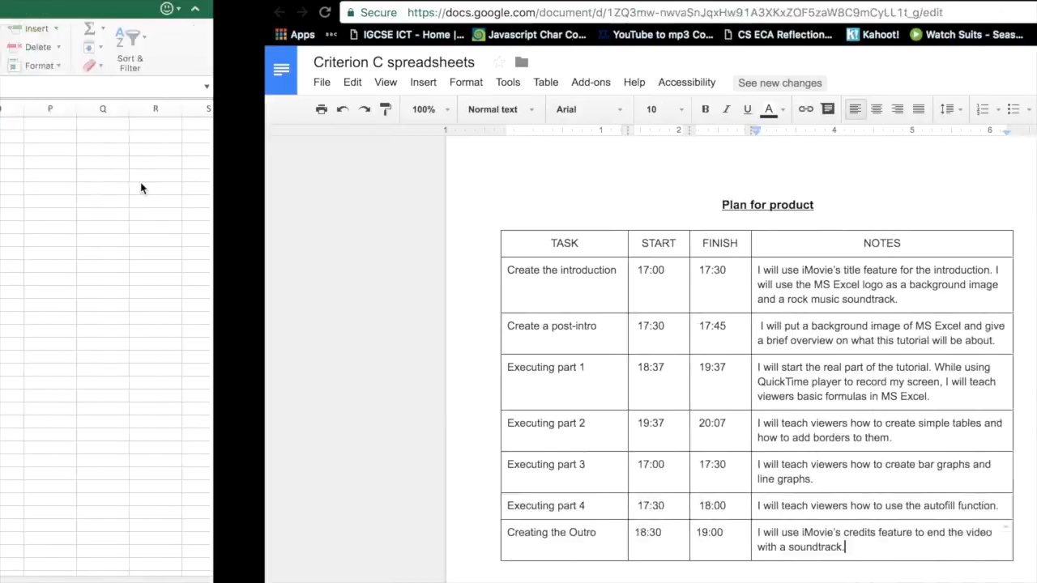
pyautogui.hotkey('ctrl', 'Left')
pyautogui.click(165, 313)
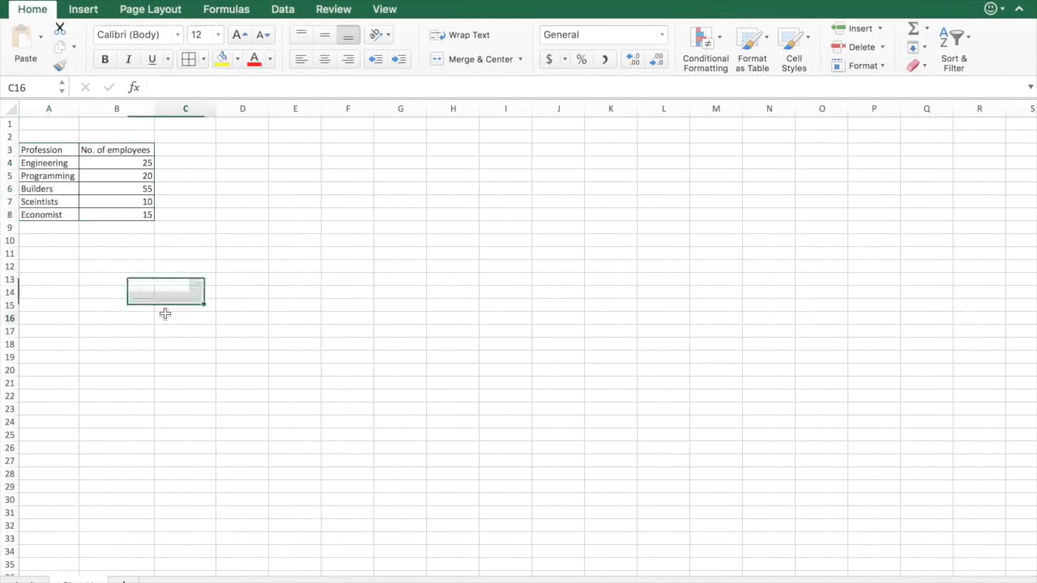
pyautogui.hscroll(-1, 276, 253)
pyautogui.moveTo(178, 151); pyautogui.dragTo(407, 292)
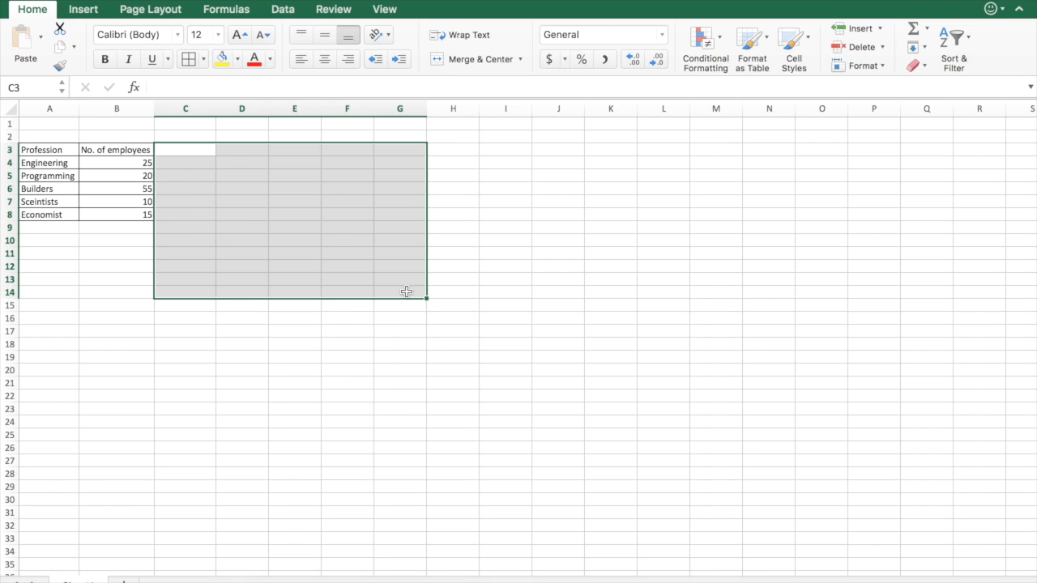
pyautogui.click(418, 346)
pyautogui.click(423, 190)
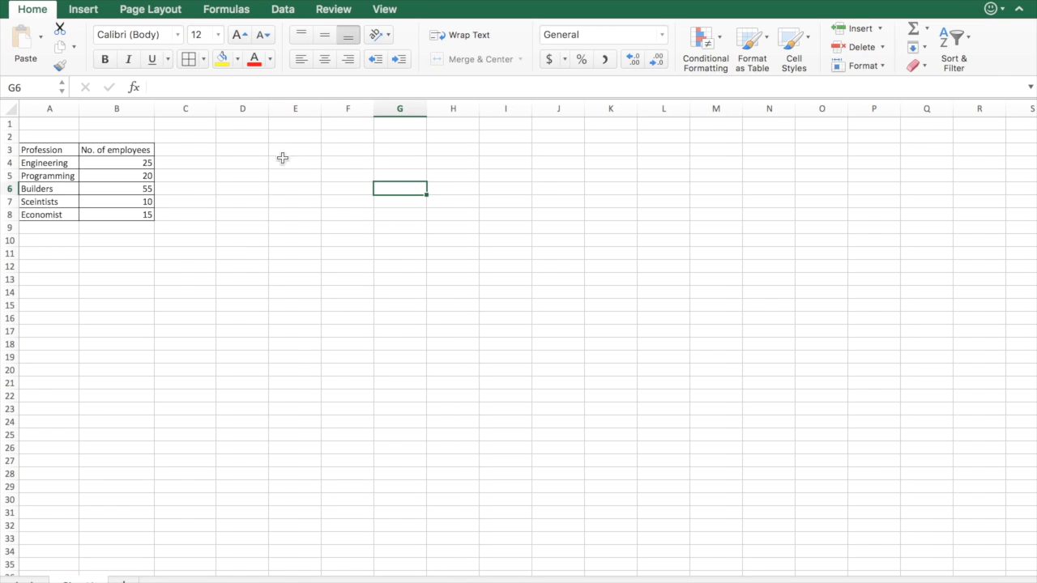
pyautogui.click(195, 153)
pyautogui.moveTo(195, 153); pyautogui.dragTo(354, 238)
pyautogui.click(299, 359)
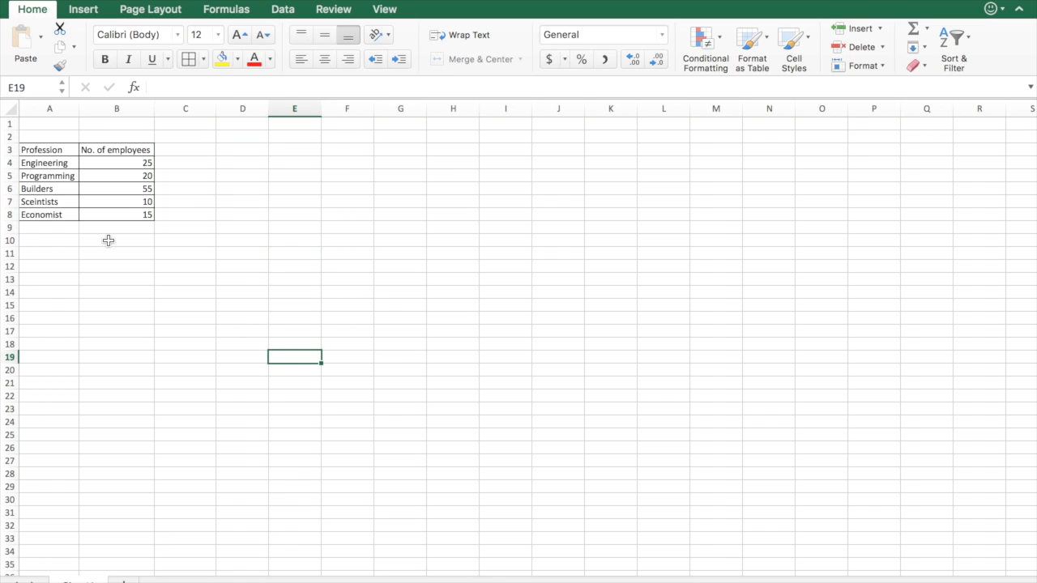
pyautogui.click(51, 151)
pyautogui.moveTo(50, 152); pyautogui.dragTo(106, 216)
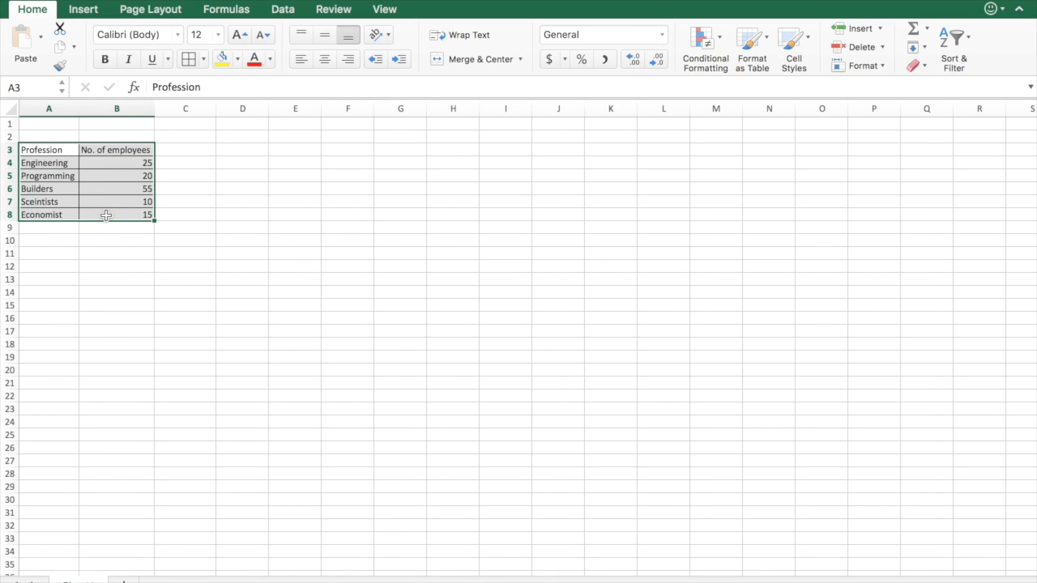
pyautogui.click(164, 343)
pyautogui.click(309, 239)
pyautogui.click(325, 174)
pyautogui.click(304, 162)
pyautogui.click(301, 150)
pyautogui.click(291, 187)
pyautogui.click(341, 176)
pyautogui.click(351, 163)
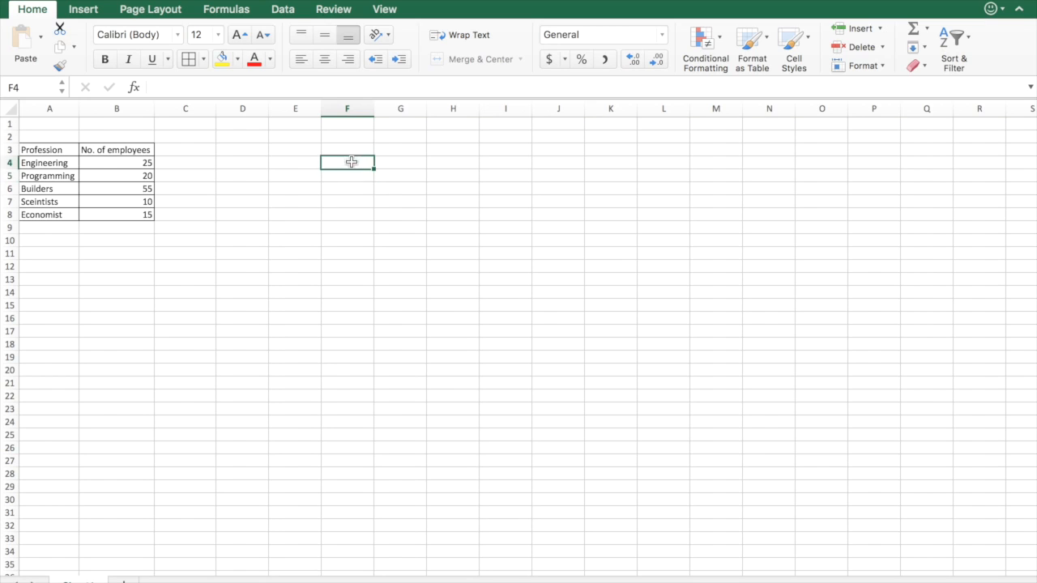
pyautogui.click(369, 151)
pyautogui.click(397, 152)
pyautogui.click(454, 161)
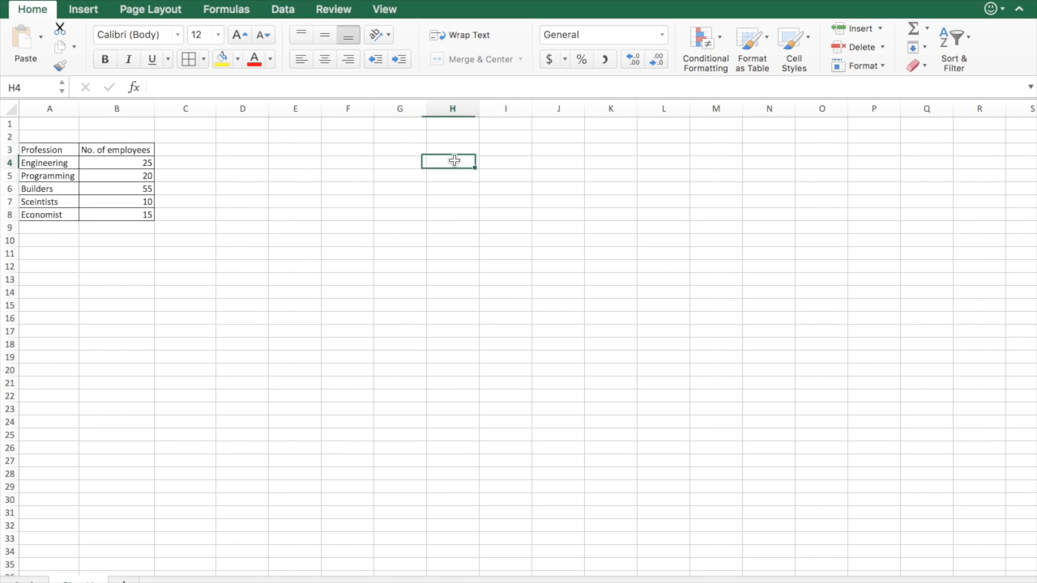
pyautogui.click(484, 150)
pyautogui.click(435, 188)
pyautogui.click(433, 217)
pyautogui.click(427, 292)
pyautogui.click(357, 241)
pyautogui.click(340, 253)
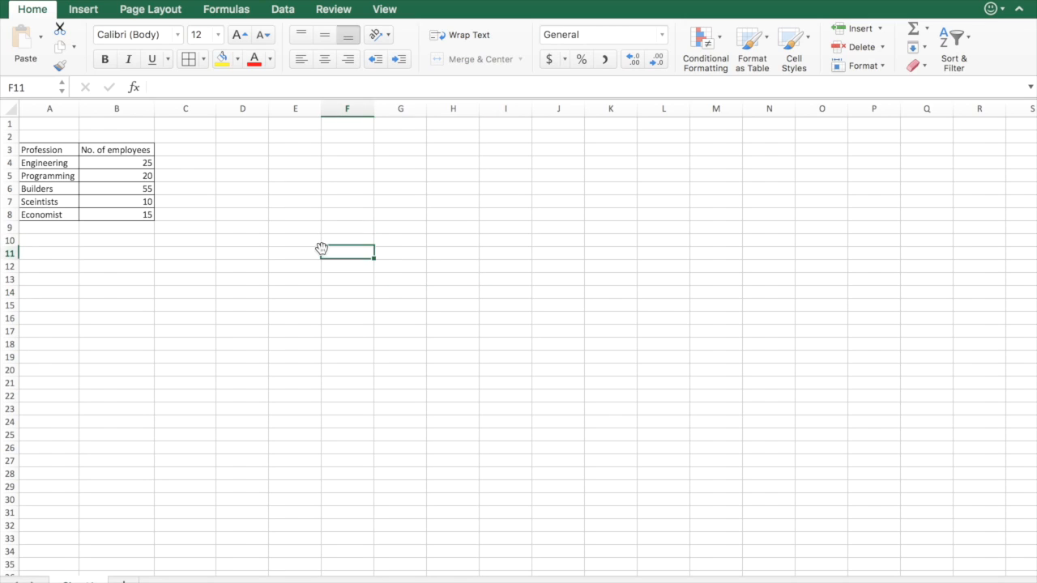
pyautogui.click(290, 239)
pyautogui.click(254, 240)
pyautogui.click(352, 247)
pyautogui.click(406, 252)
pyautogui.click(413, 230)
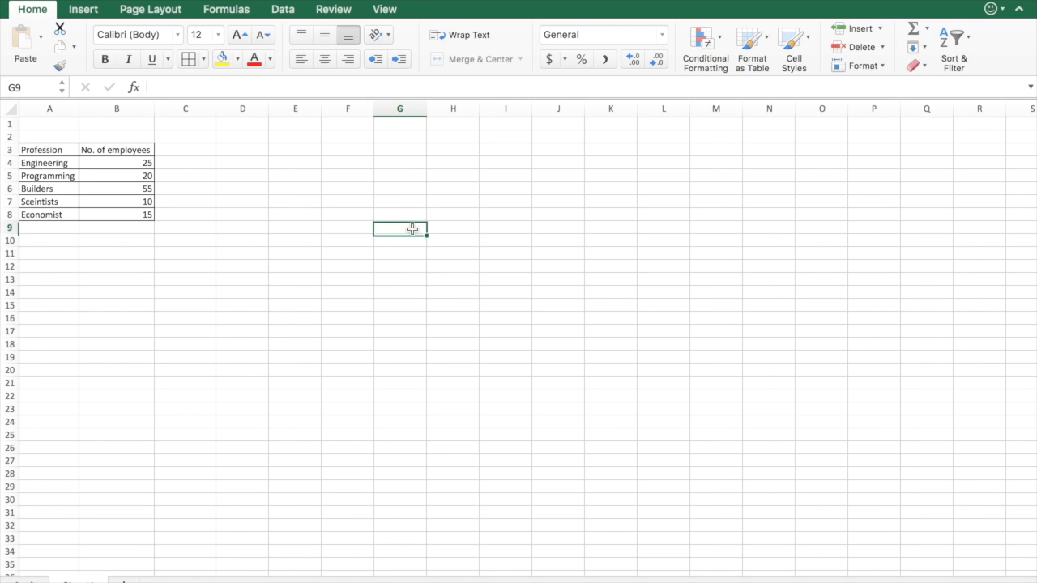
pyautogui.click(388, 213)
pyautogui.click(399, 199)
pyautogui.click(401, 187)
pyautogui.click(165, 158)
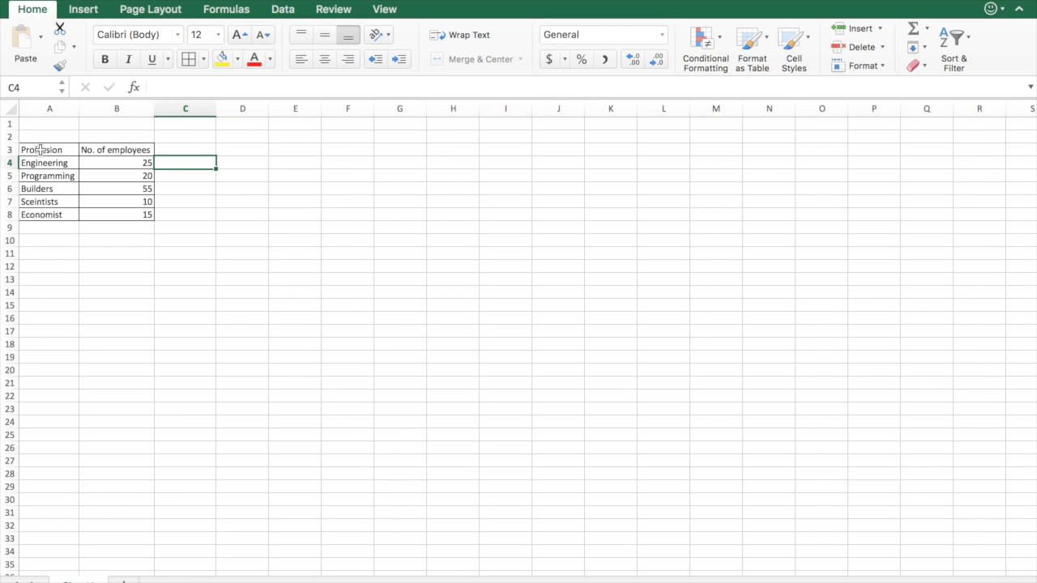
# Step: Examine the professions table with its two headers, and the extent of column A and row 1
pyautogui.moveTo(40, 150); pyautogui.dragTo(111, 211)
pyautogui.click(131, 289)
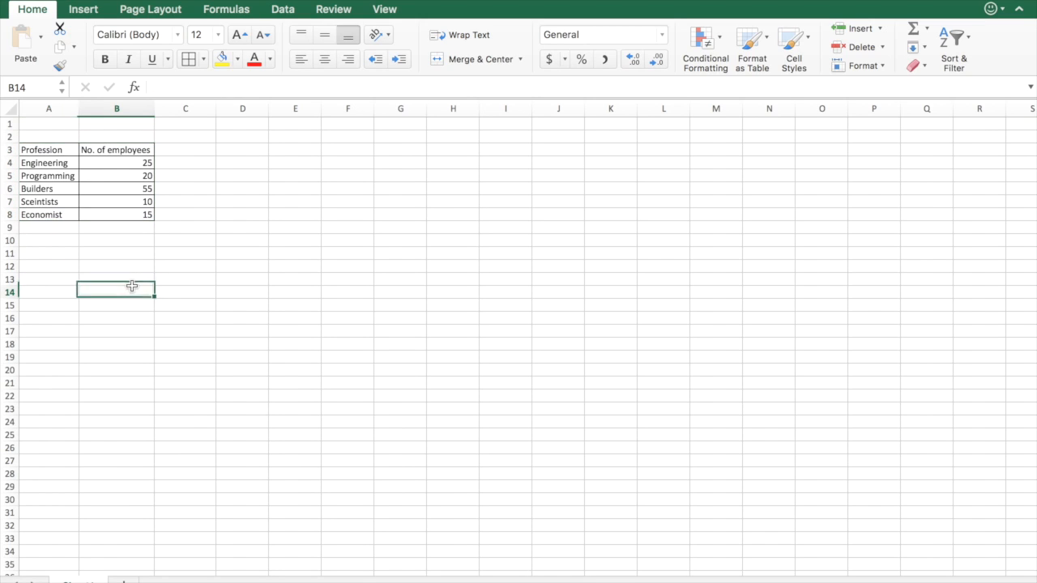
pyautogui.click(64, 153)
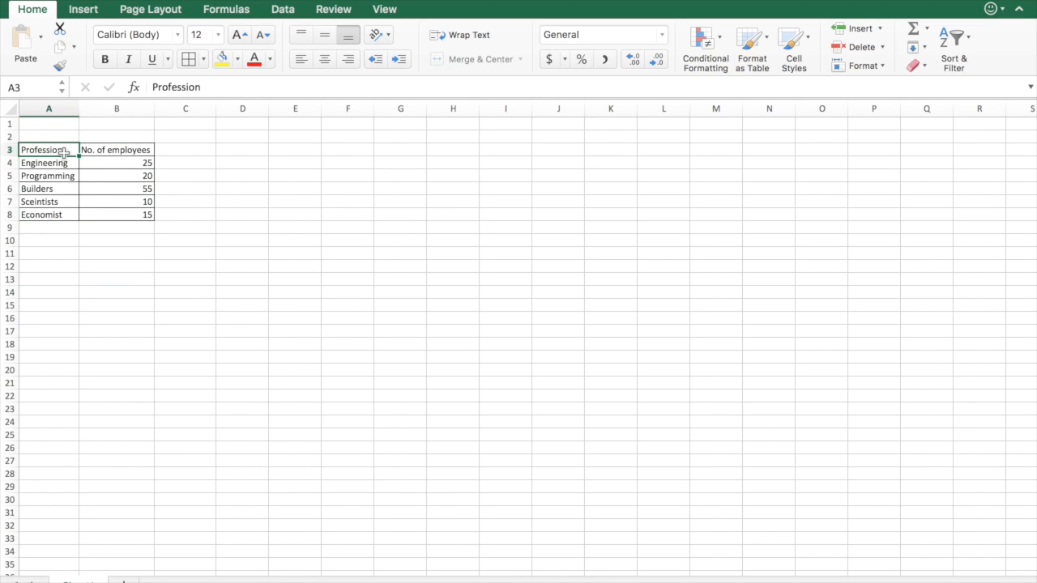
pyautogui.click(116, 155)
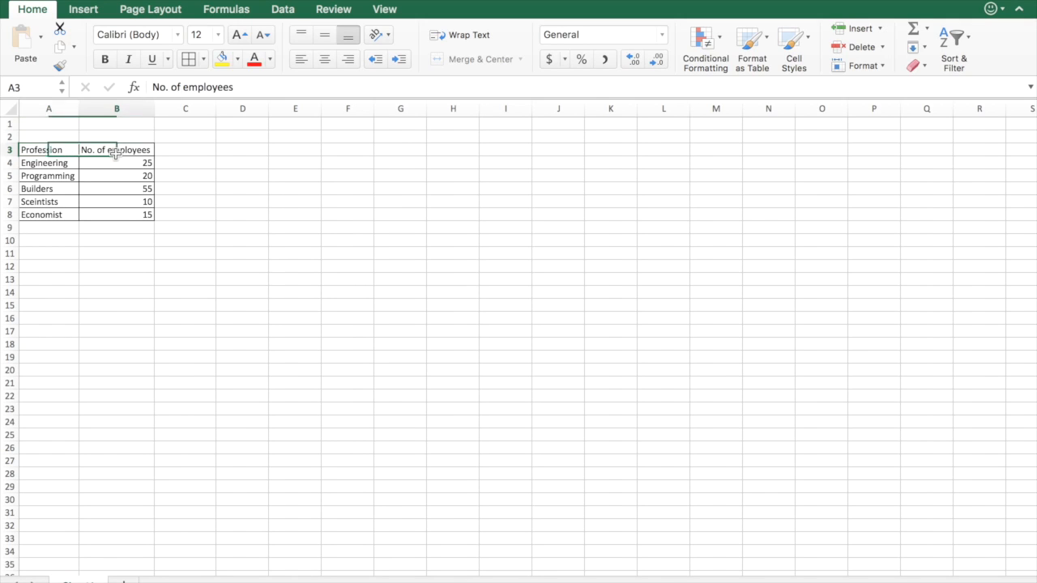
pyautogui.click(61, 153)
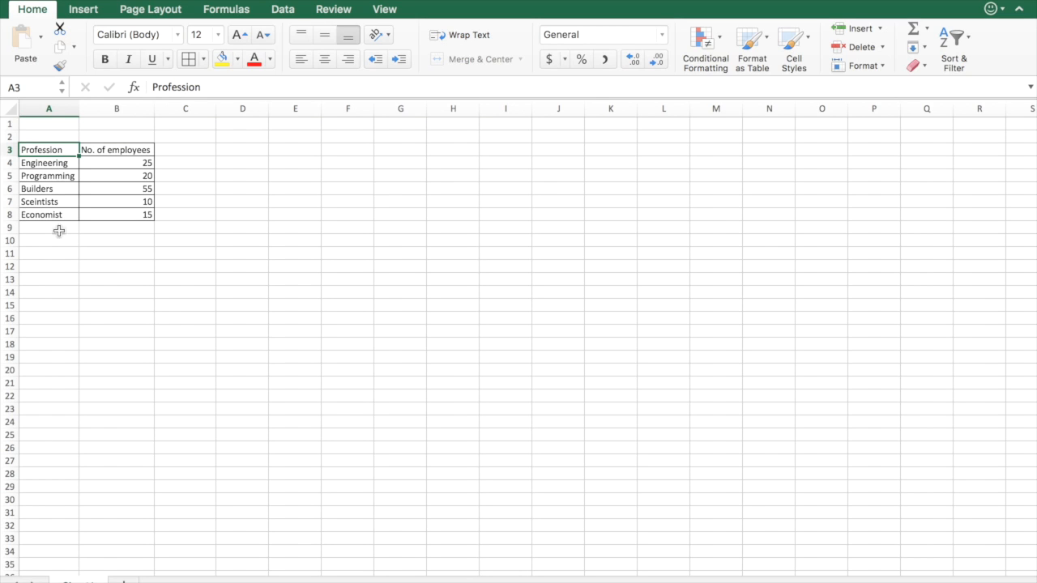
pyautogui.moveTo(51, 124); pyautogui.dragTo(39, 455)
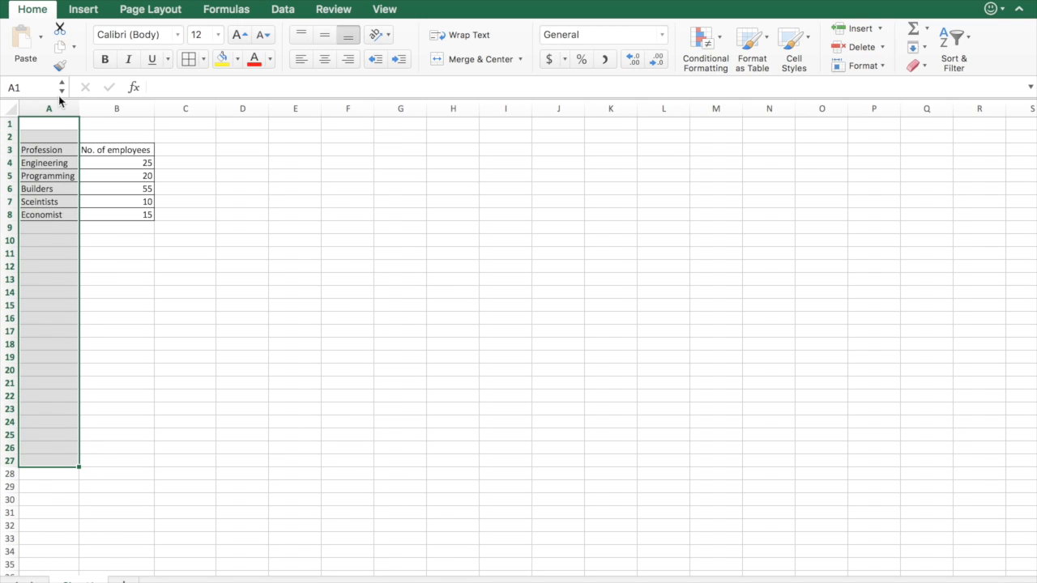
pyautogui.click(137, 278)
pyautogui.click(11, 123)
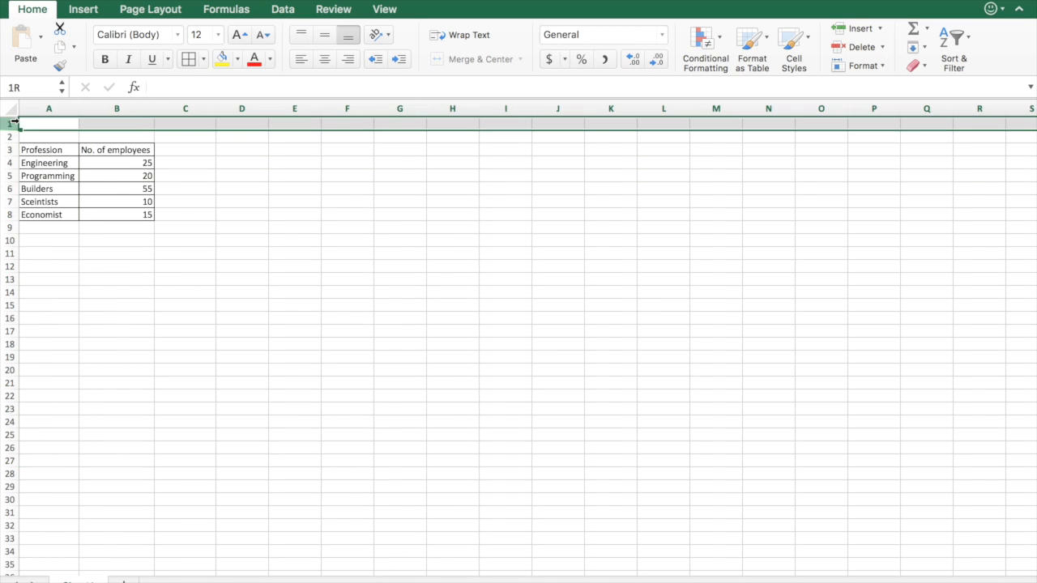
pyautogui.click(58, 113)
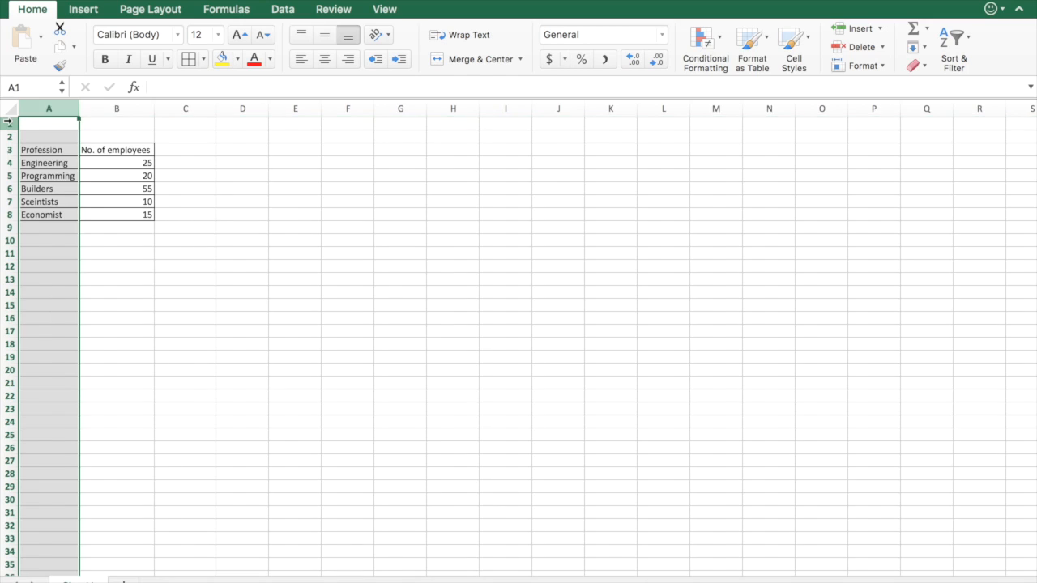
pyautogui.click(9, 124)
pyautogui.click(137, 337)
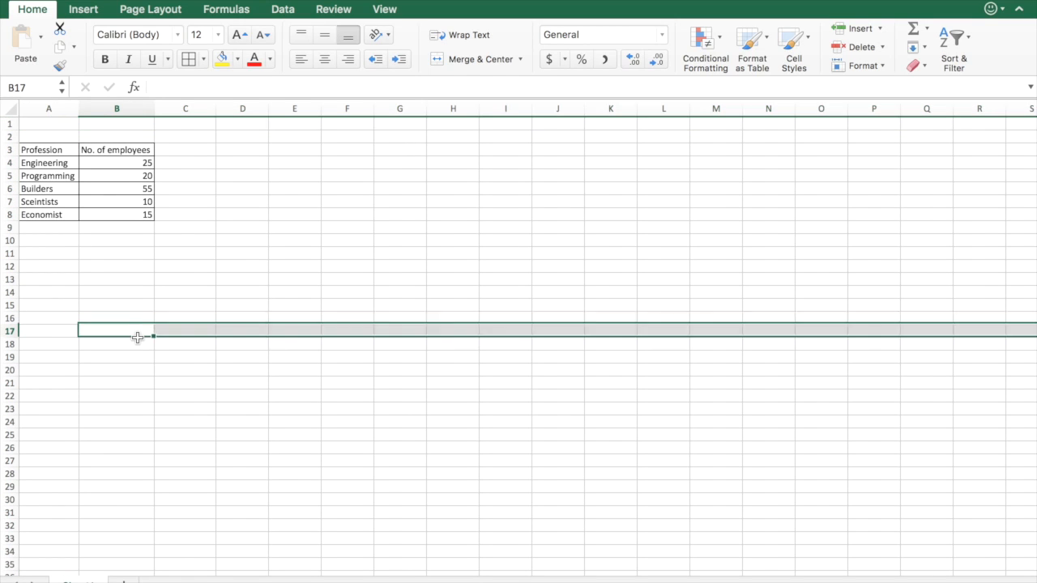
# Step: Review the profession entries listed in the table's first column
pyautogui.click(61, 149)
pyautogui.click(58, 164)
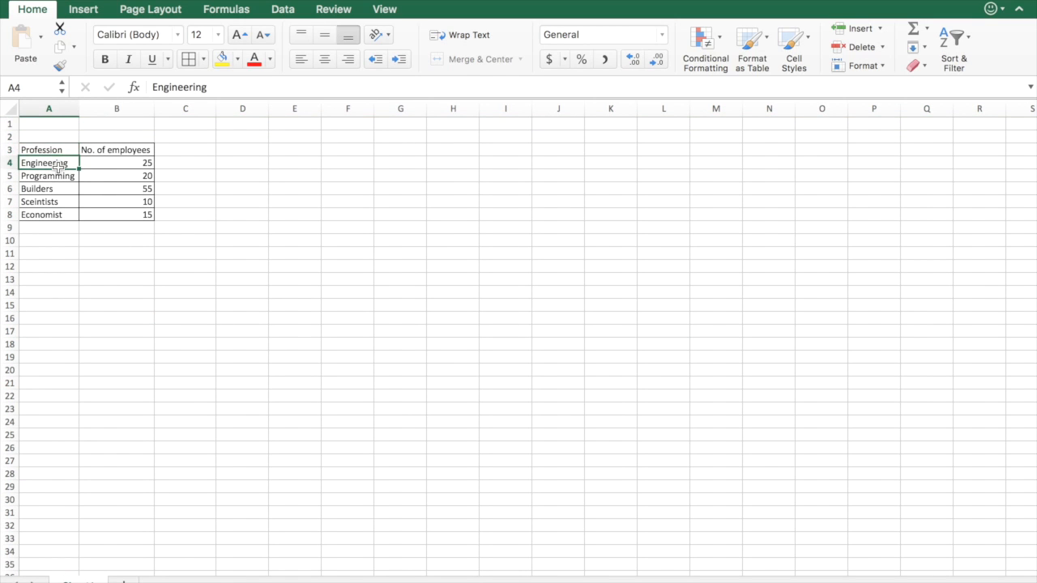
pyautogui.click(50, 177)
pyautogui.click(47, 188)
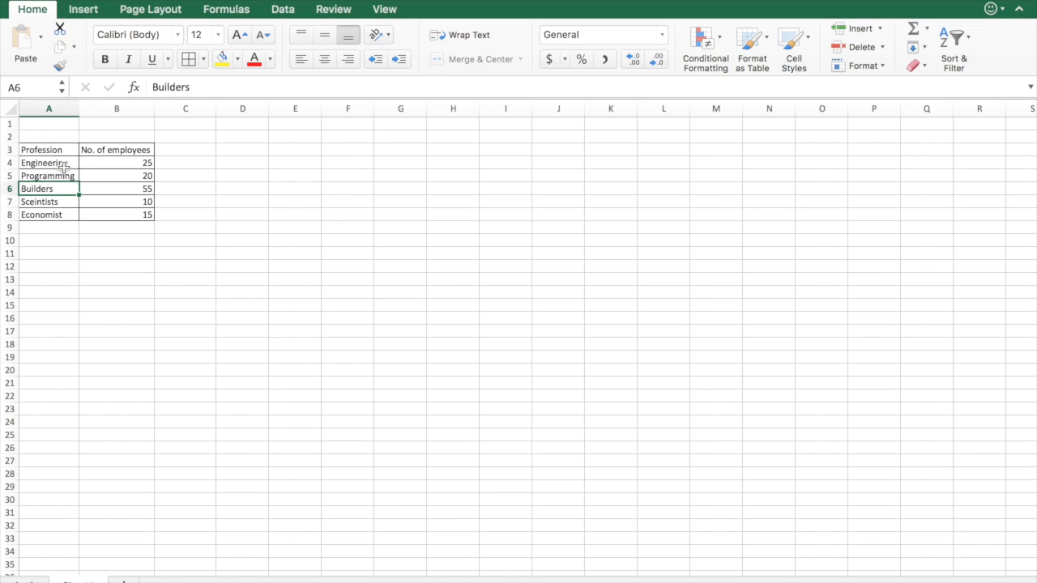
pyautogui.click(64, 166)
pyautogui.click(60, 175)
pyautogui.click(47, 188)
pyautogui.click(46, 201)
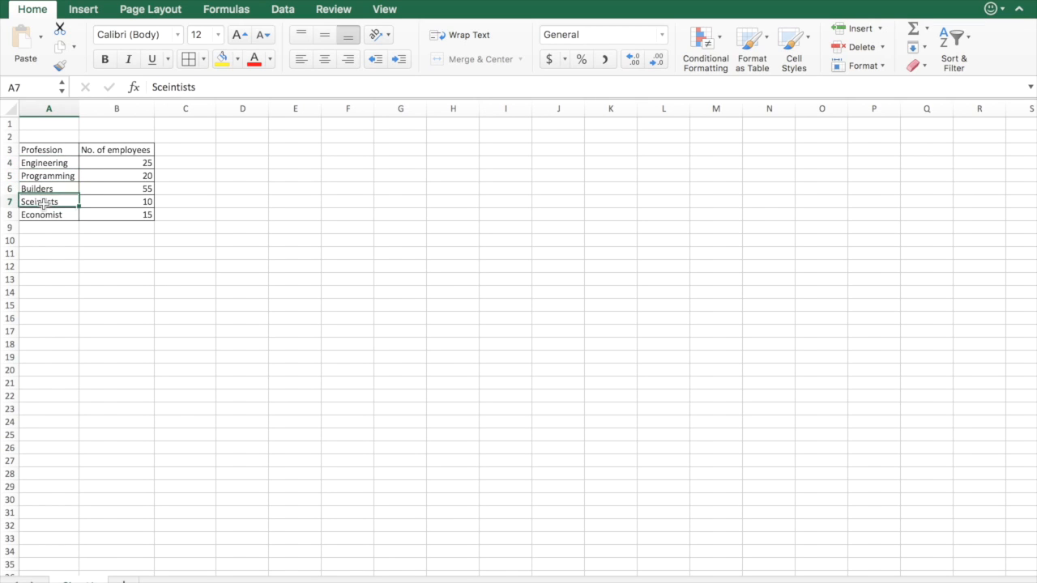
# Step: Change the last profession in cell A8 to Economists
pyautogui.click(42, 215)
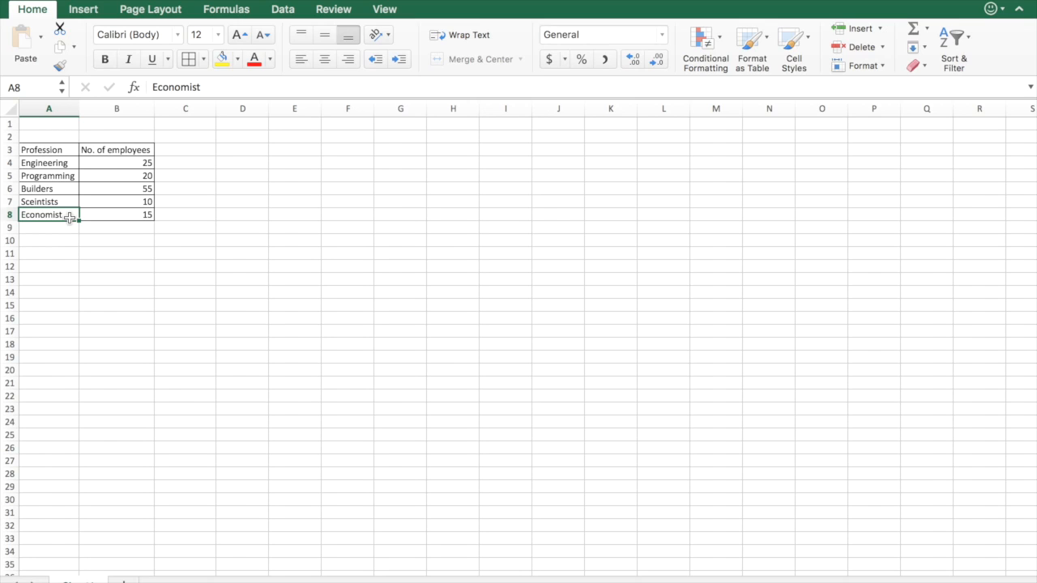
pyautogui.doubleClick(67, 215)
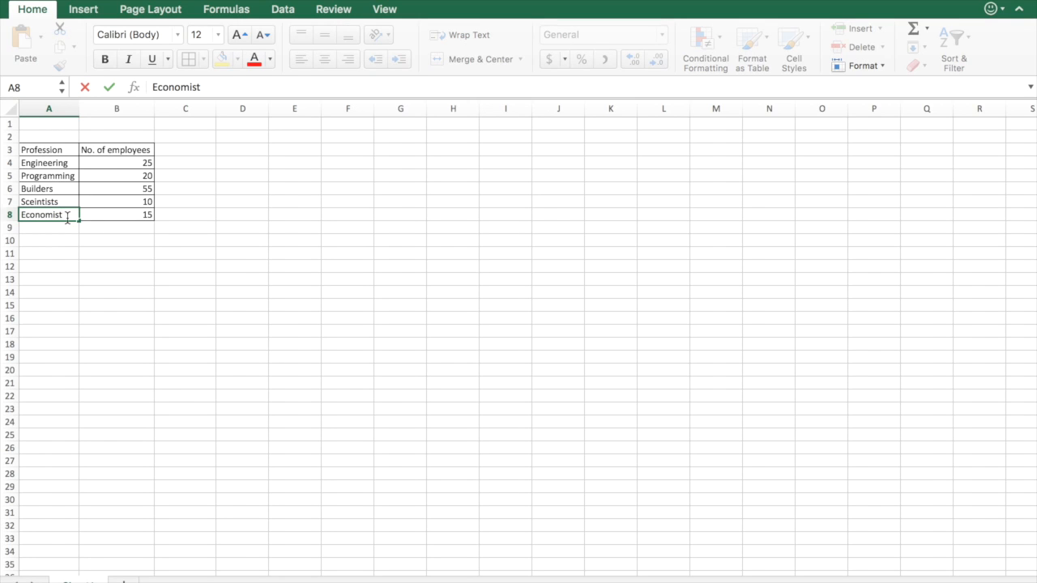
pyautogui.click(181, 205)
pyautogui.click(130, 151)
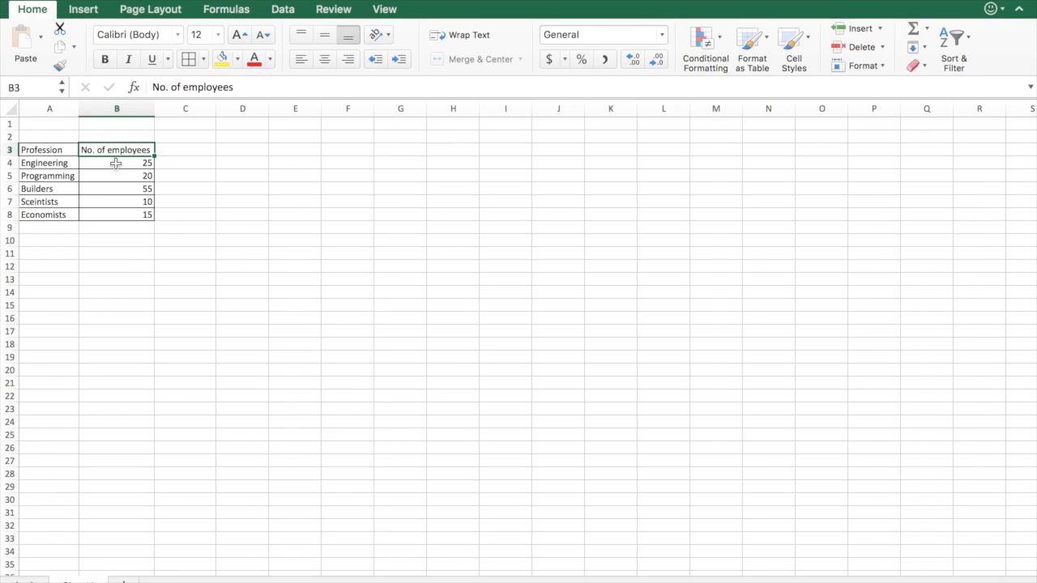
pyautogui.click(134, 162)
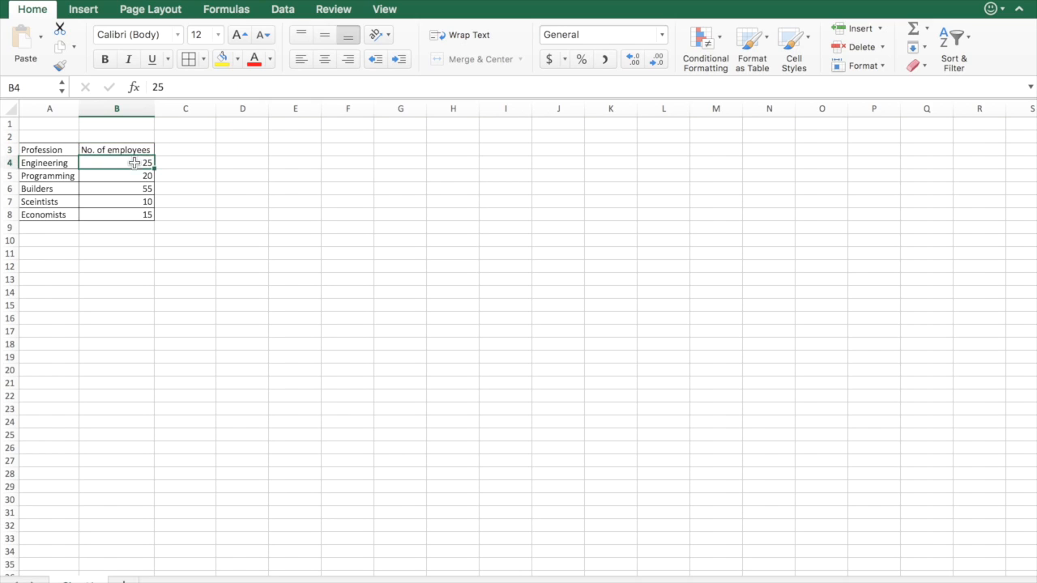
pyautogui.rightClick(47, 175)
pyautogui.click(125, 171)
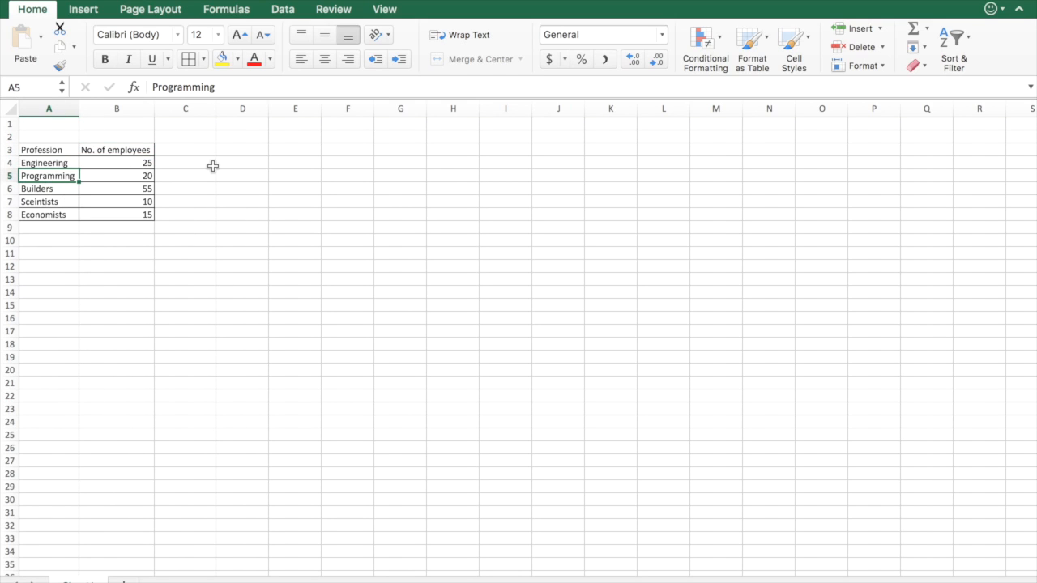
pyautogui.click(207, 177)
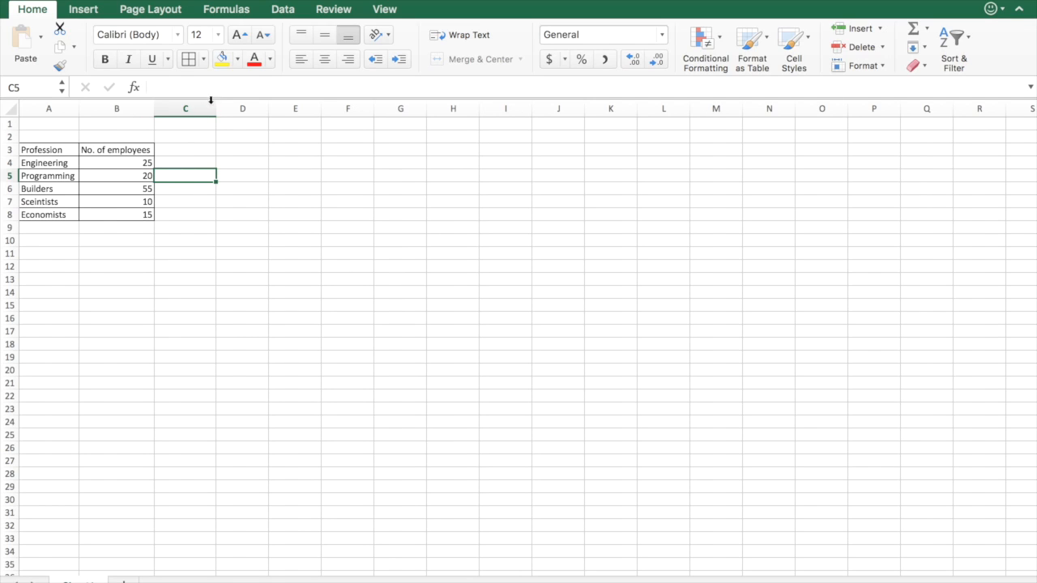
pyautogui.click(213, 213)
pyautogui.click(232, 369)
pyautogui.click(230, 331)
pyautogui.click(223, 272)
pyautogui.click(226, 217)
pyautogui.click(187, 257)
pyautogui.click(113, 299)
pyautogui.hscroll(-1, 113, 300)
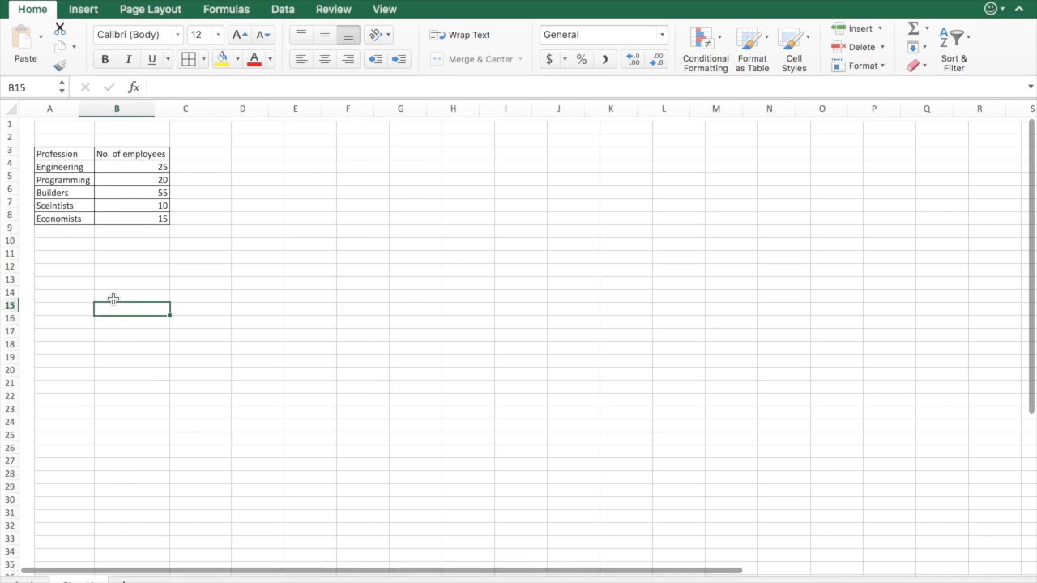
pyautogui.rightClick(52, 152)
pyautogui.click(270, 265)
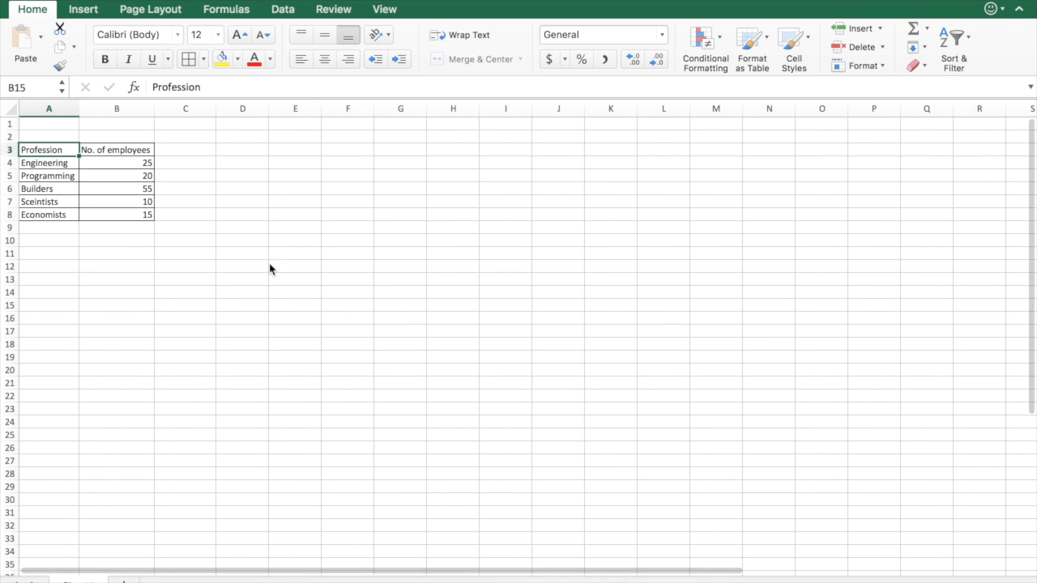
pyautogui.click(299, 277)
pyautogui.click(208, 271)
# Step: Enter the headers Person in cell D7 and Savings($) in cell E7 for a new table
pyautogui.click(301, 205)
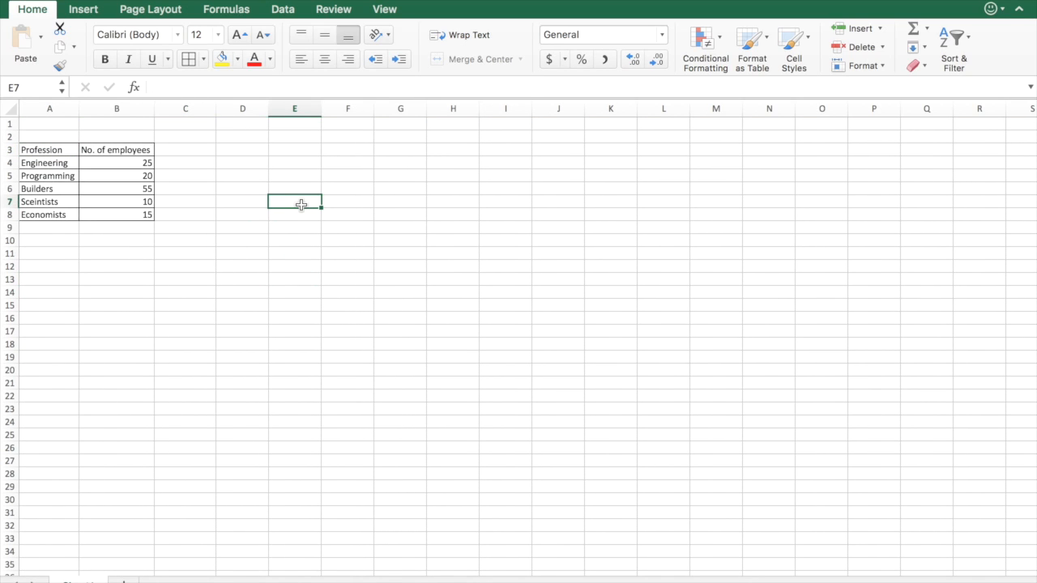
pyautogui.write('N')
pyautogui.press('BackSpace')
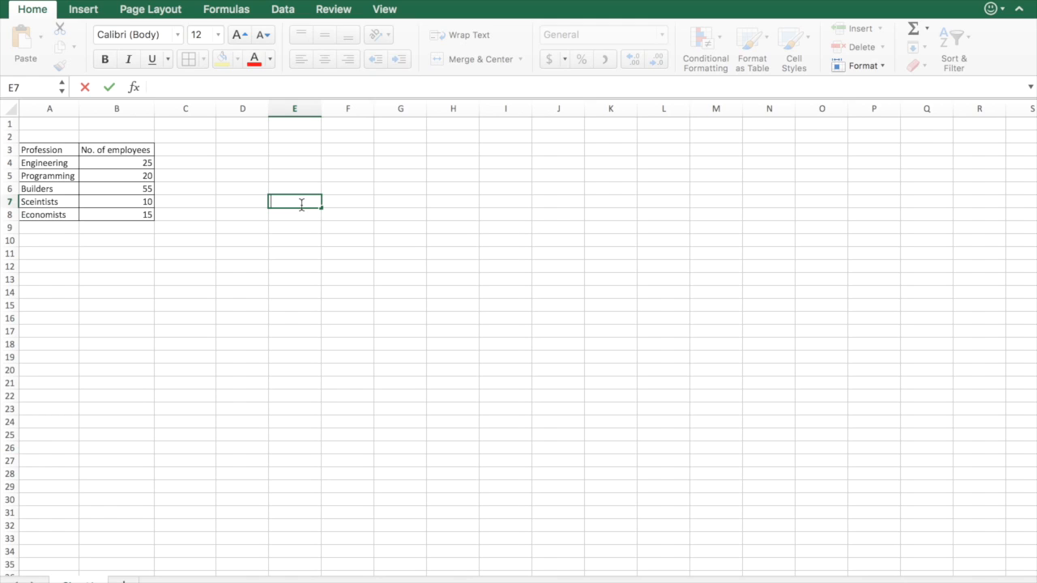
pyautogui.write('Savings($')
pyautogui.click(241, 201)
pyautogui.write('Perso')
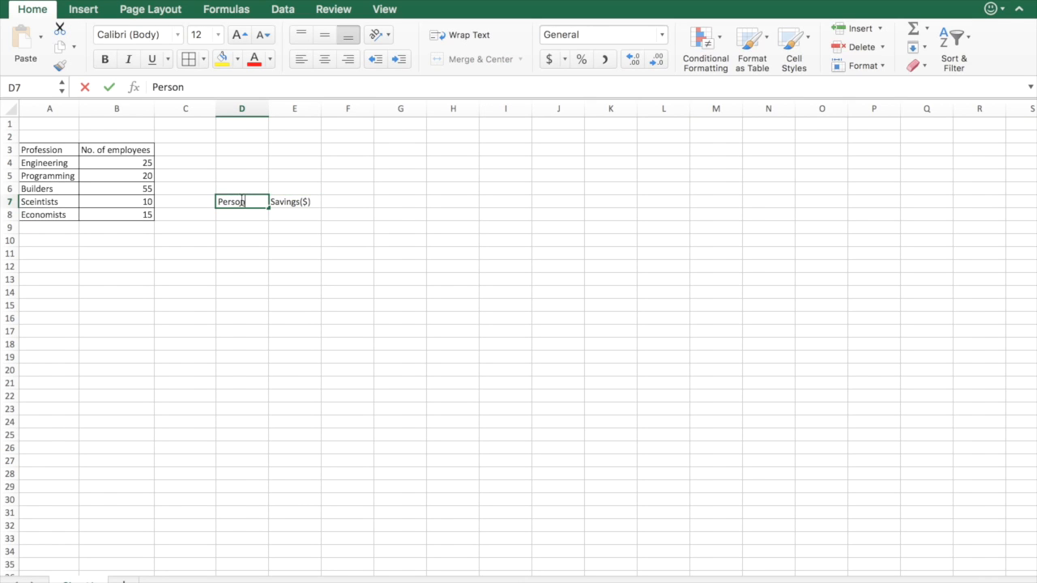
pyautogui.write('n')
pyautogui.press('Return')
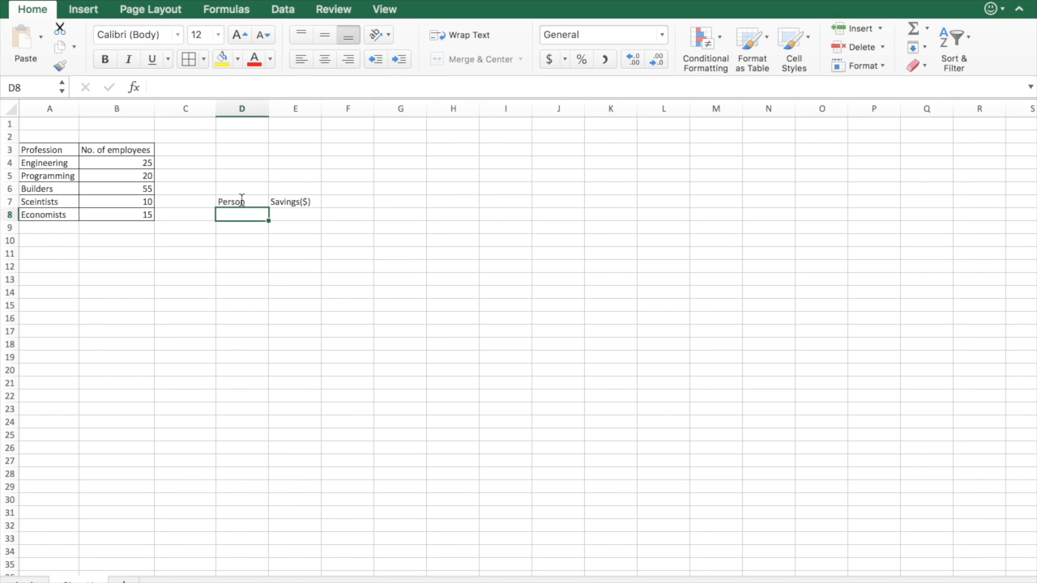
# Step: Enter the first two people's names under the Person header, in cells D8 and D9
pyautogui.write('Ashwin')
pyautogui.press('Return')
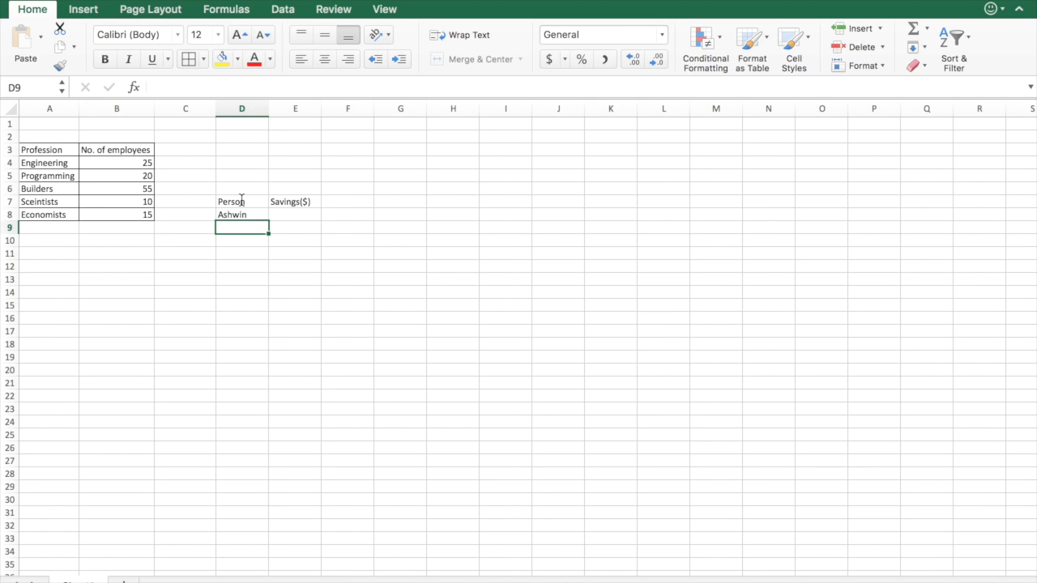
pyautogui.write('P')
pyautogui.press('BackSpace')
pyautogui.press('BackSpace')
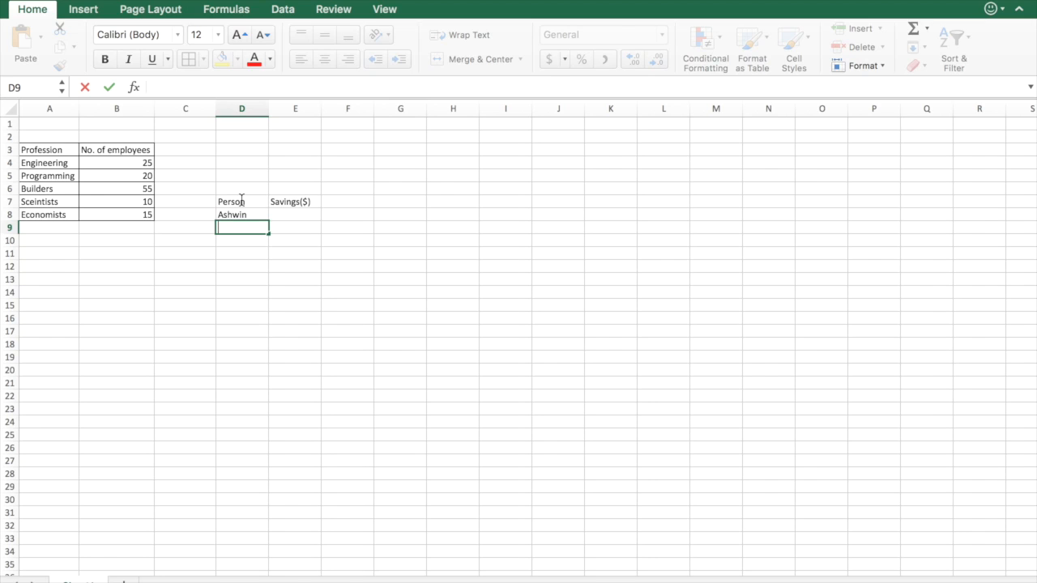
pyautogui.write('Mike')
pyautogui.press('Return')
pyautogui.press('Return')
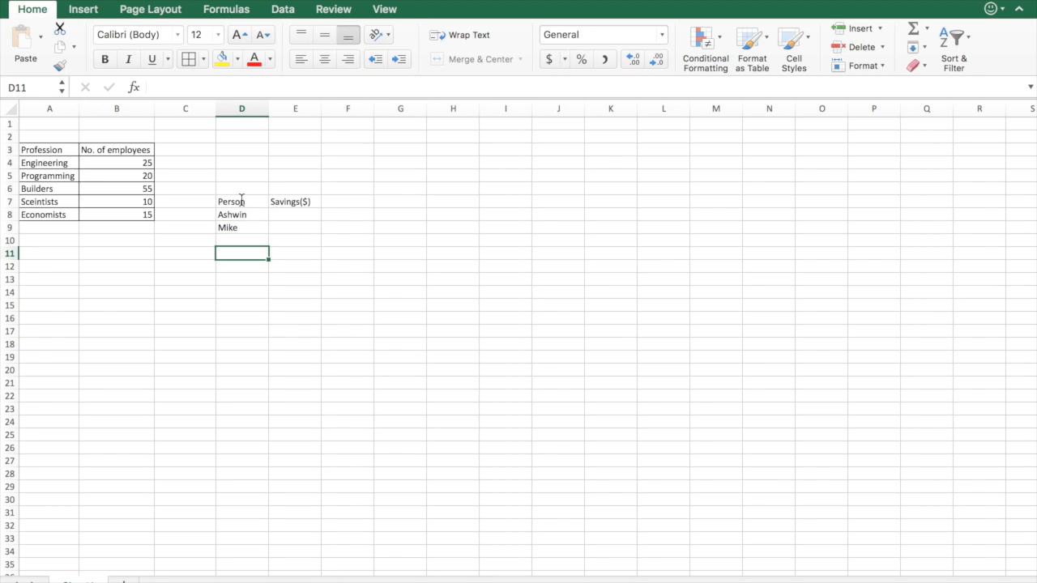
# Step: Enter three more people's names in cells D10, D11 and D12 of the Person column
pyautogui.click(235, 241)
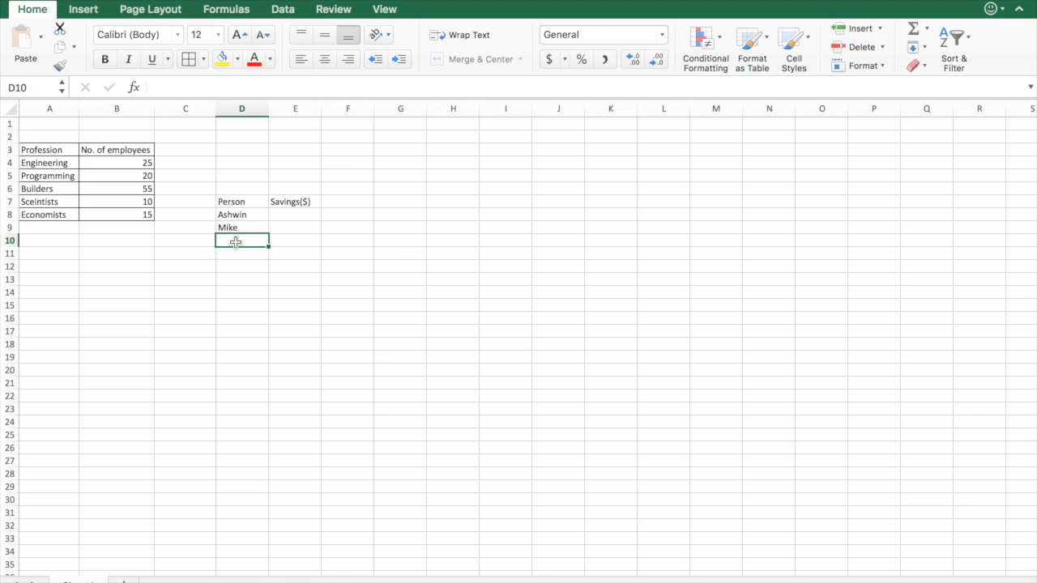
pyautogui.write('Harvey')
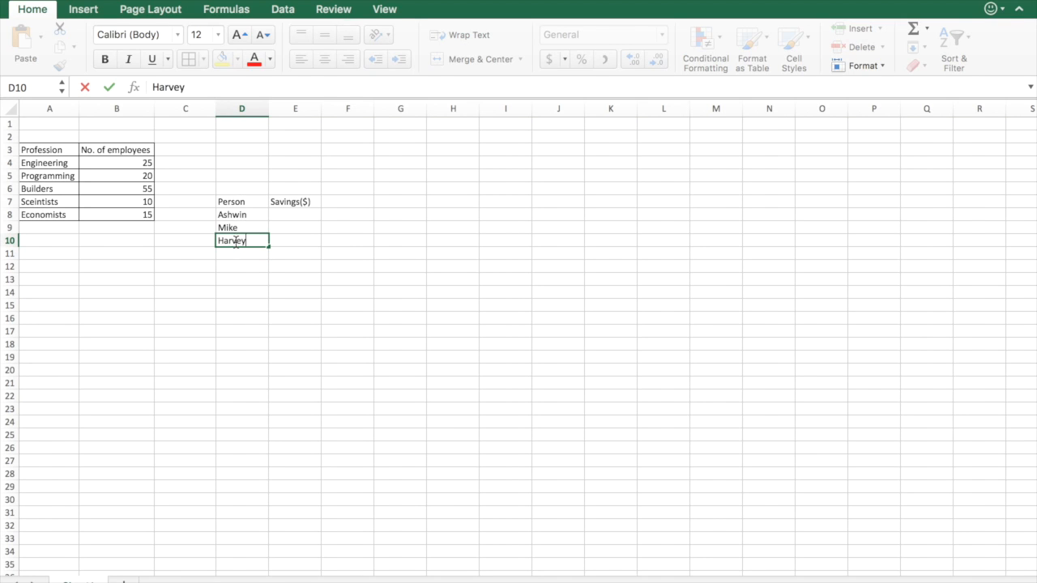
pyautogui.press('Return')
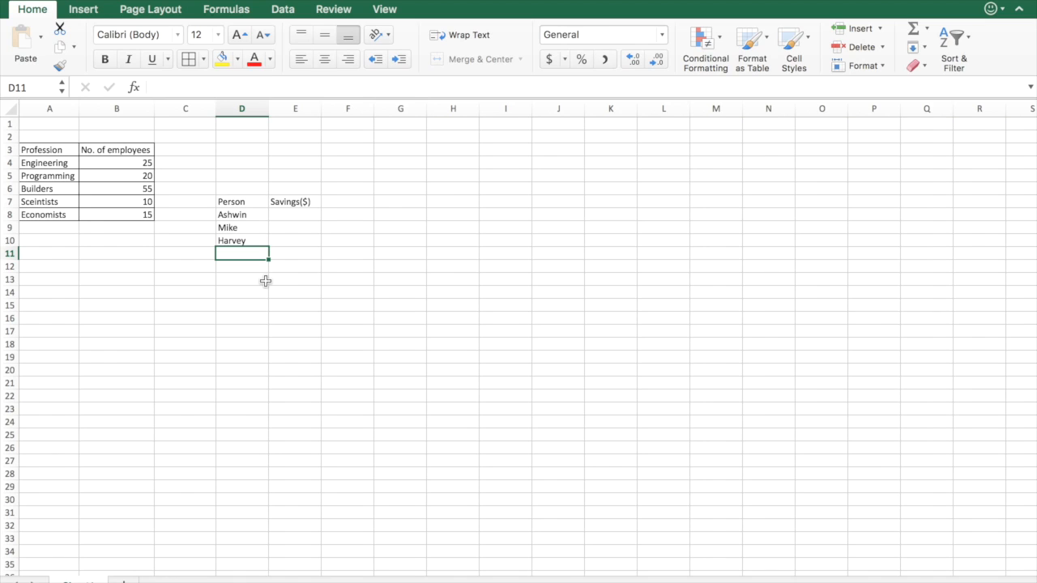
pyautogui.write('Ross')
pyautogui.press('Return')
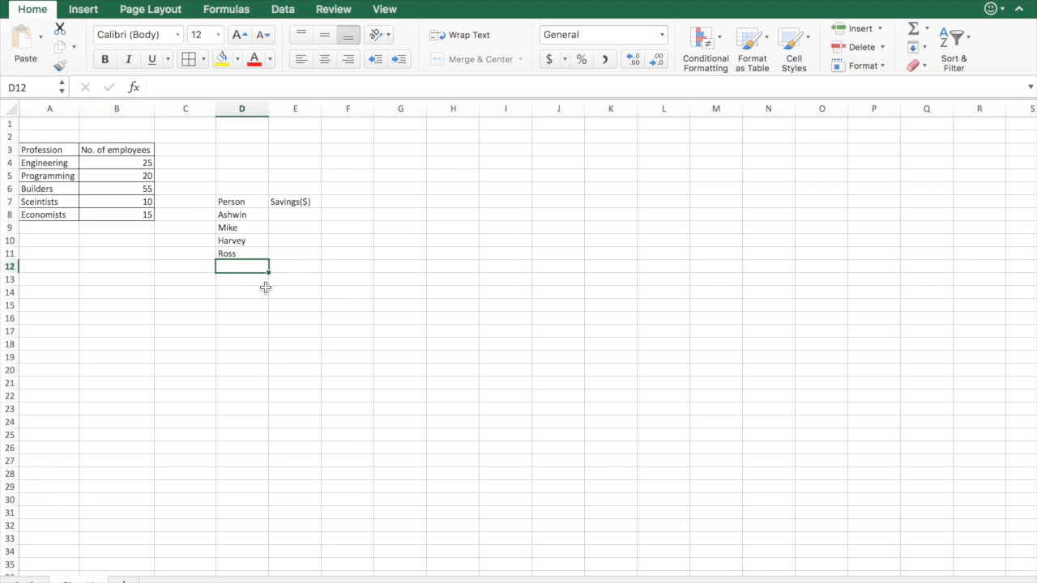
pyautogui.write('Smith')
pyautogui.press('Return')
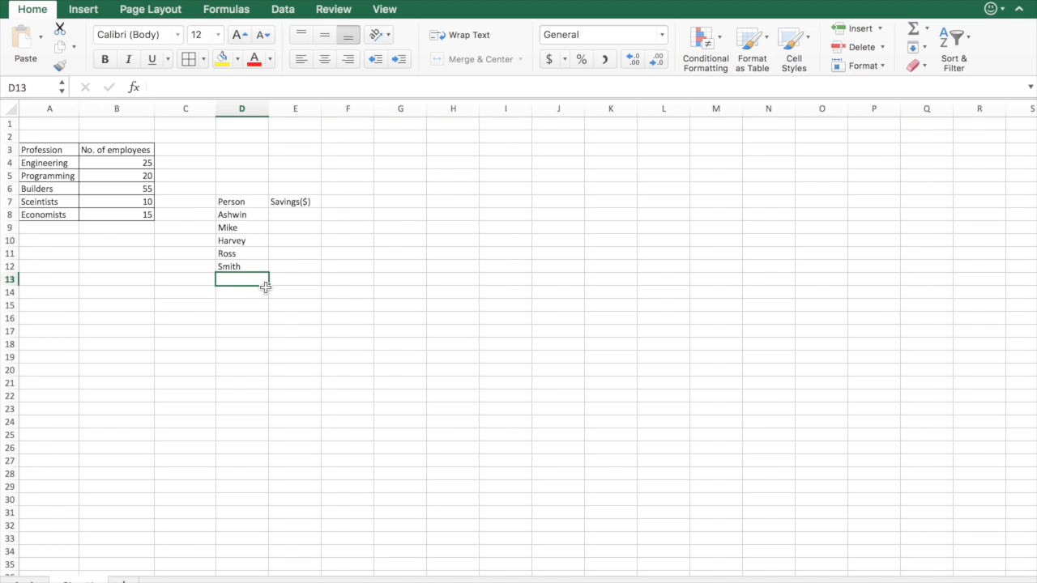
# Step: Fill cells E8 to E11 of the Savings($) column with $100, $20, $10 and $2
pyautogui.click(304, 218)
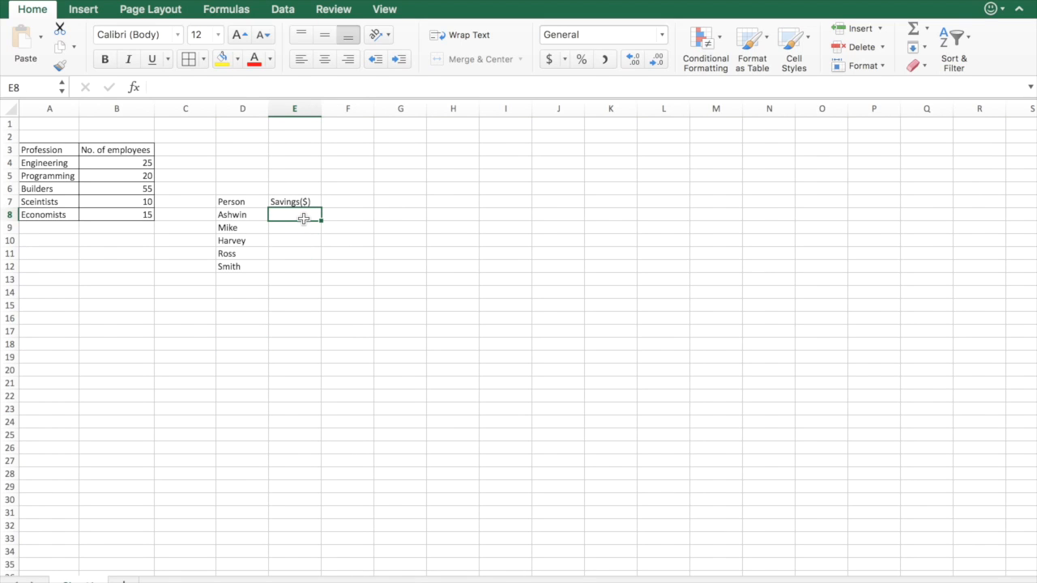
pyautogui.write('$100')
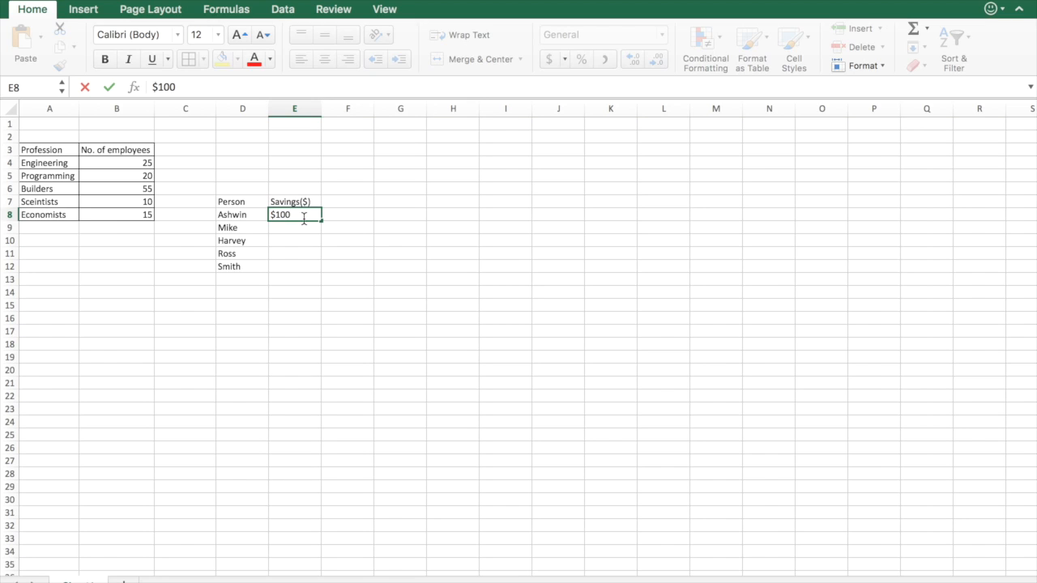
pyautogui.press('Return')
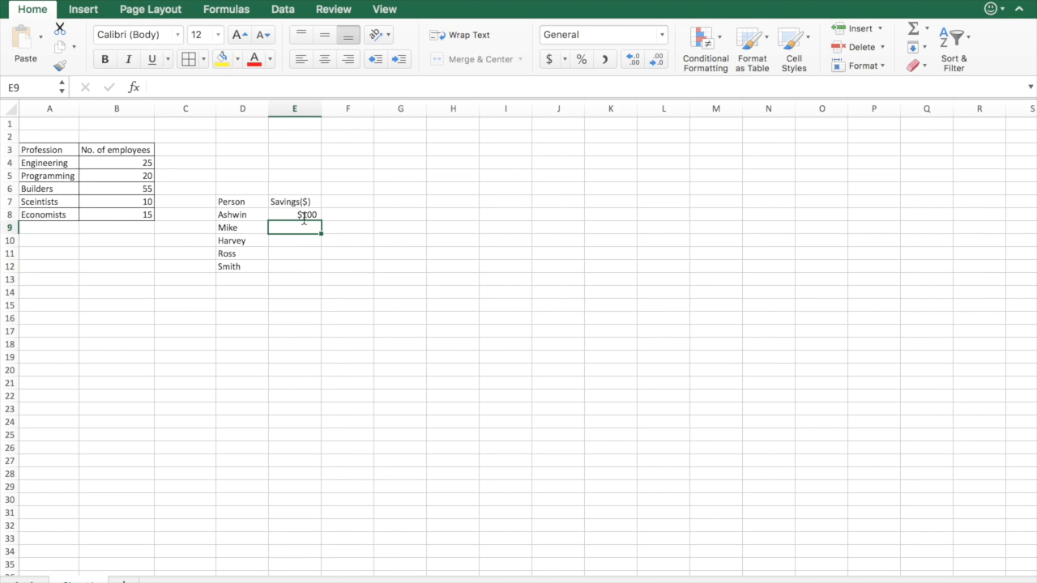
pyautogui.write('$2')
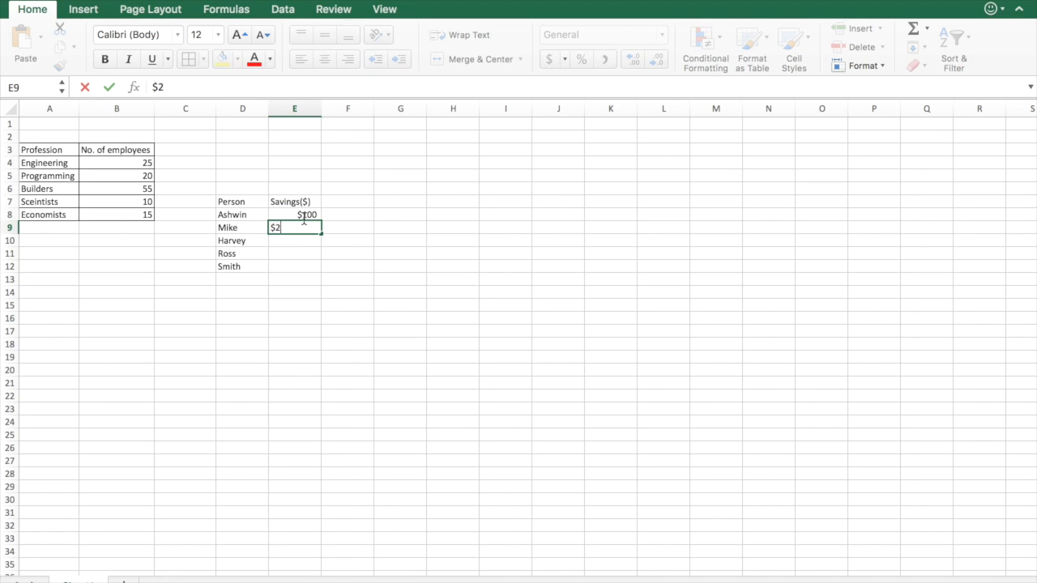
pyautogui.write('0')
pyautogui.press('Return')
pyautogui.write('$')
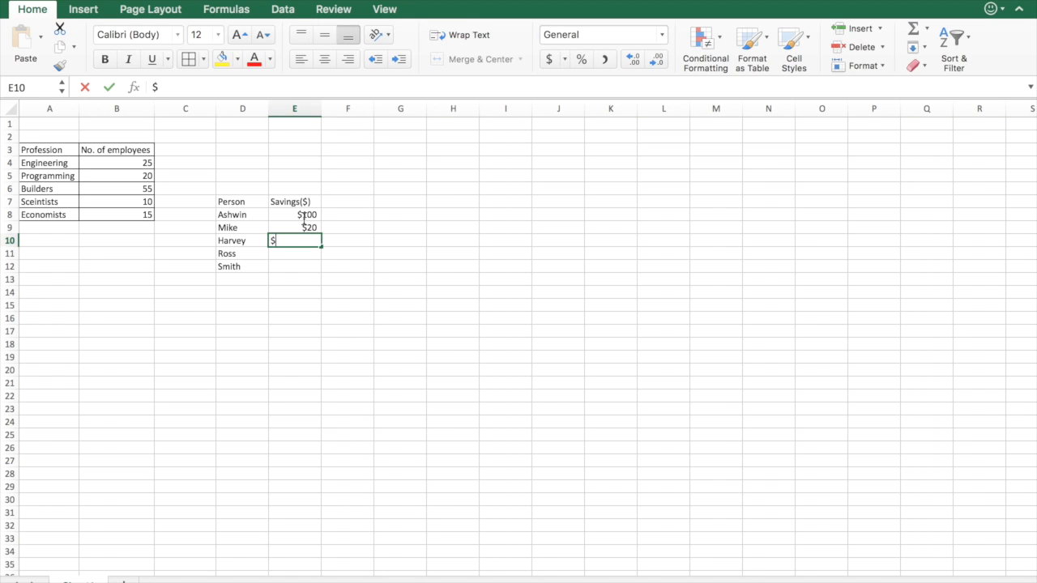
pyautogui.press('Return')
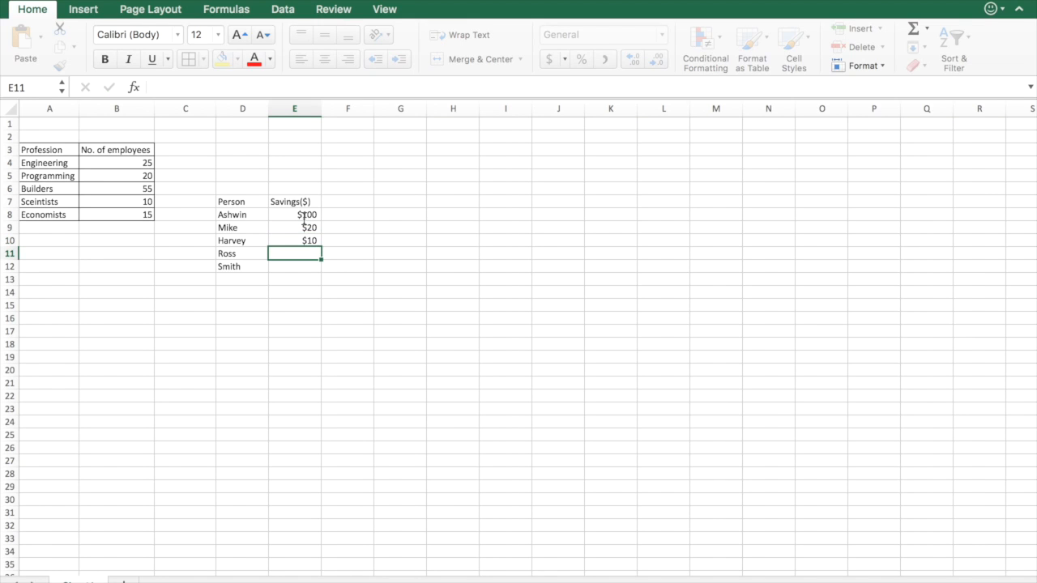
pyautogui.write('$2')
pyautogui.press('Return')
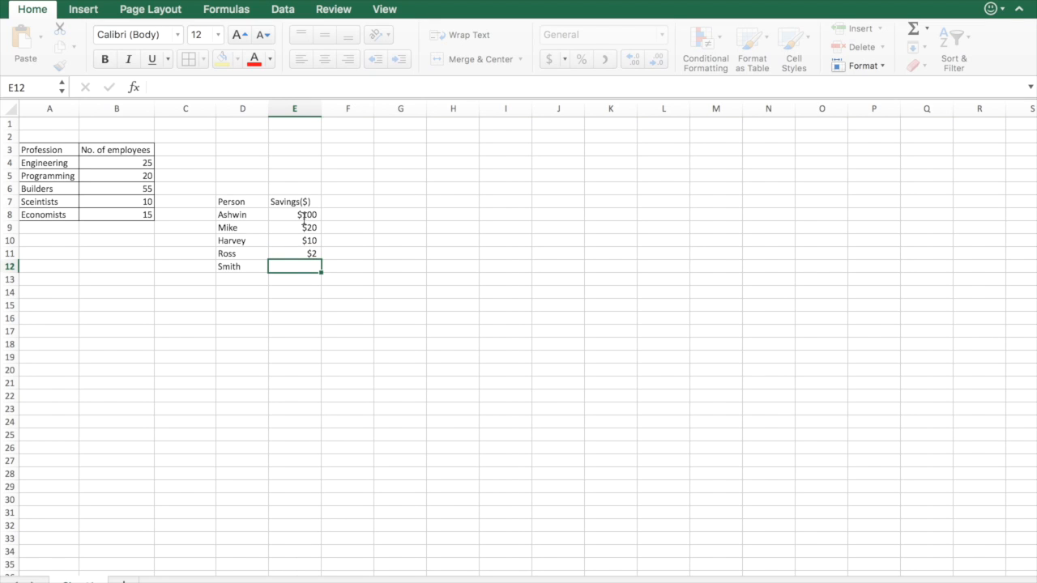
# Step: Enter savings of $0.50 for the last person in cell E12
pyautogui.write('$')
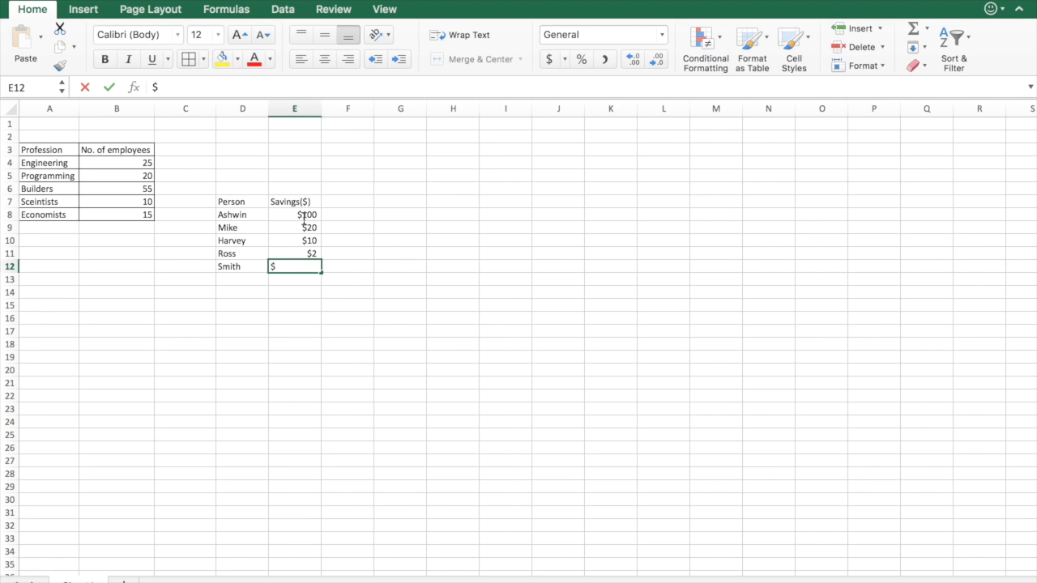
pyautogui.write('0.50')
pyautogui.press('Return')
pyautogui.click(303, 331)
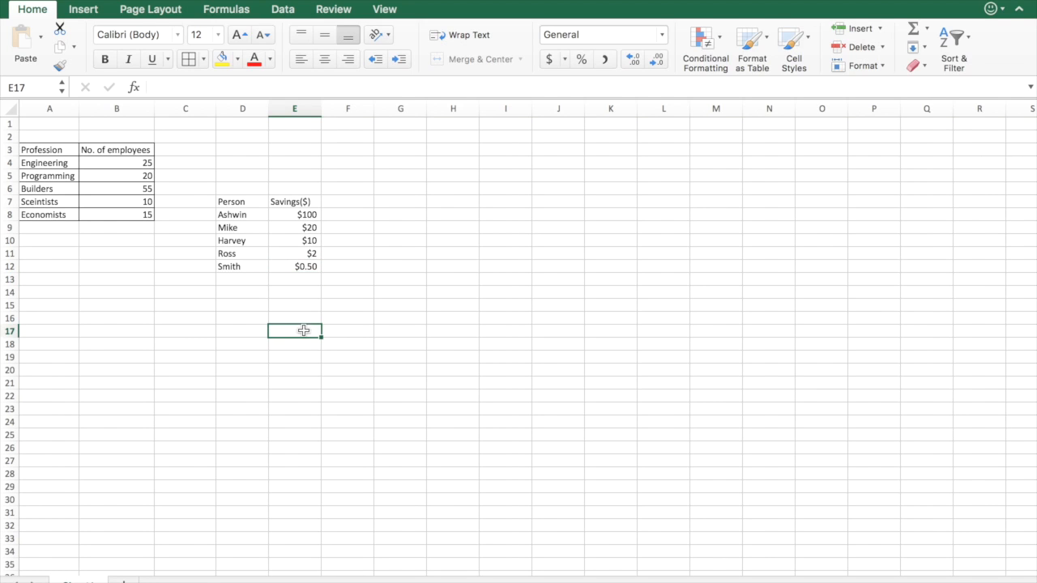
# Step: Cancel the cut of the Person header in cell D7 and undo the savings entry in cell E12
pyautogui.click(338, 306)
pyautogui.click(412, 214)
pyautogui.rightClick(227, 201)
pyautogui.press('Escape')
pyautogui.press('super+c')
pyautogui.click(181, 230)
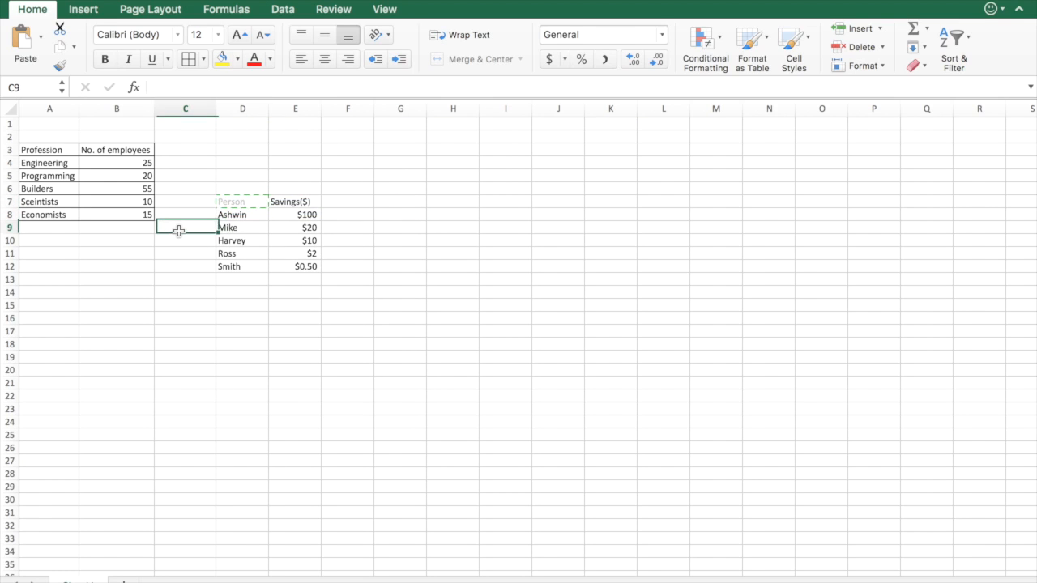
pyautogui.press('super+z')
pyautogui.press('Escape')
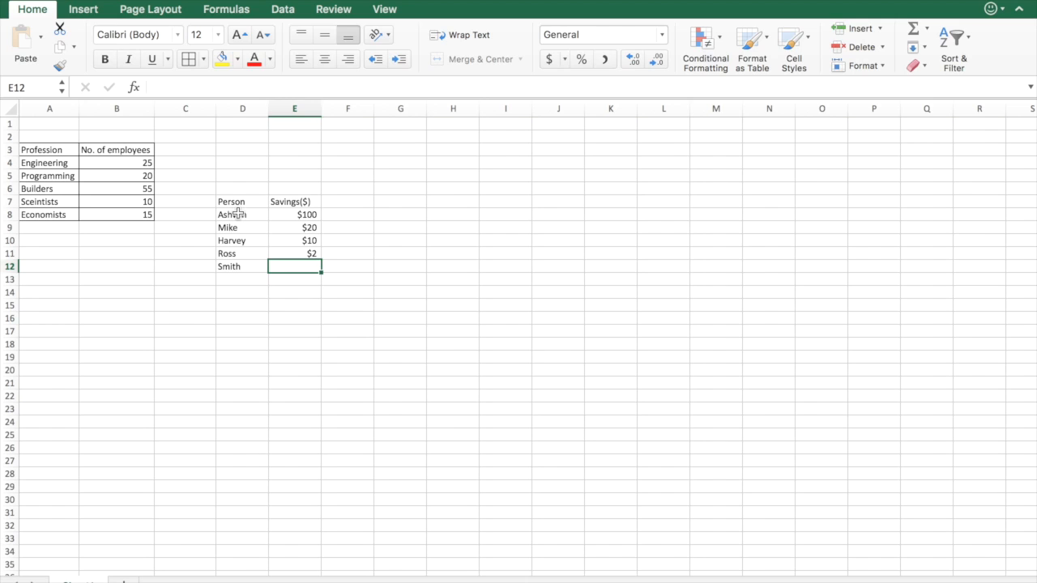
# Step: Set the last person's savings in cell E12 to $0.50
pyautogui.click(248, 205)
pyautogui.moveTo(257, 202); pyautogui.dragTo(265, 244)
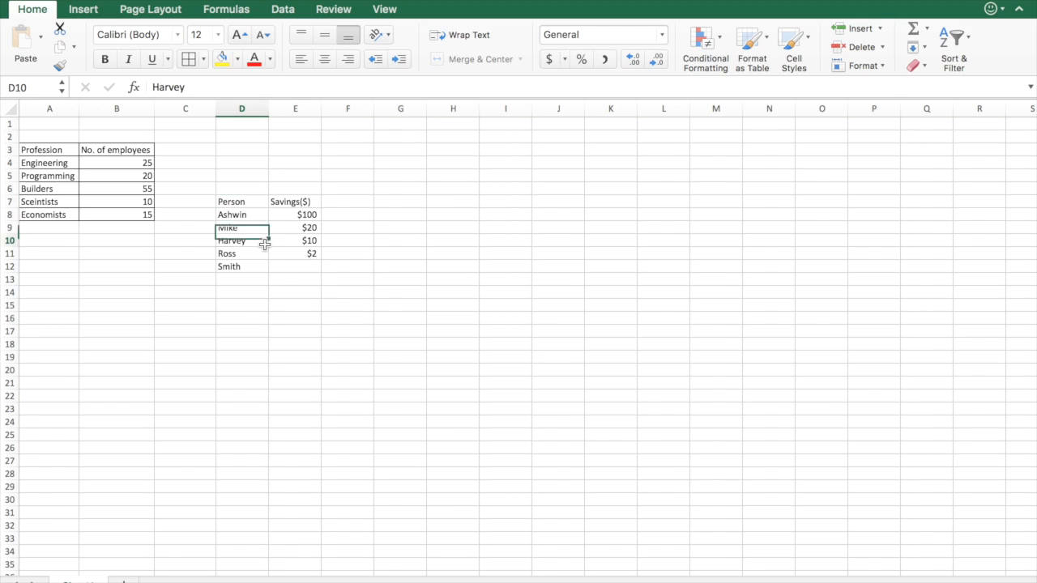
pyautogui.click(298, 276)
pyautogui.click(310, 269)
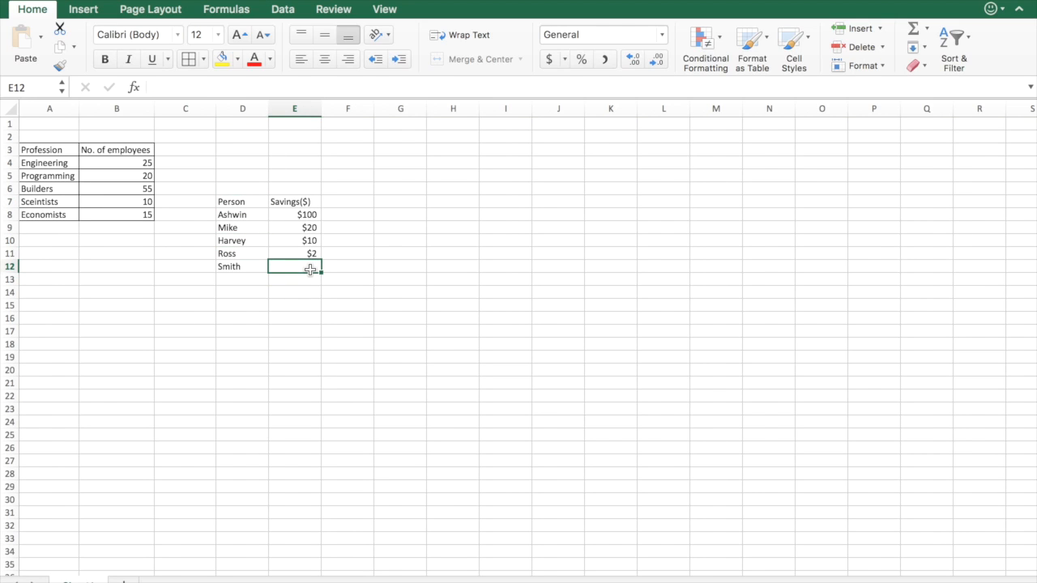
pyautogui.write('$0.50')
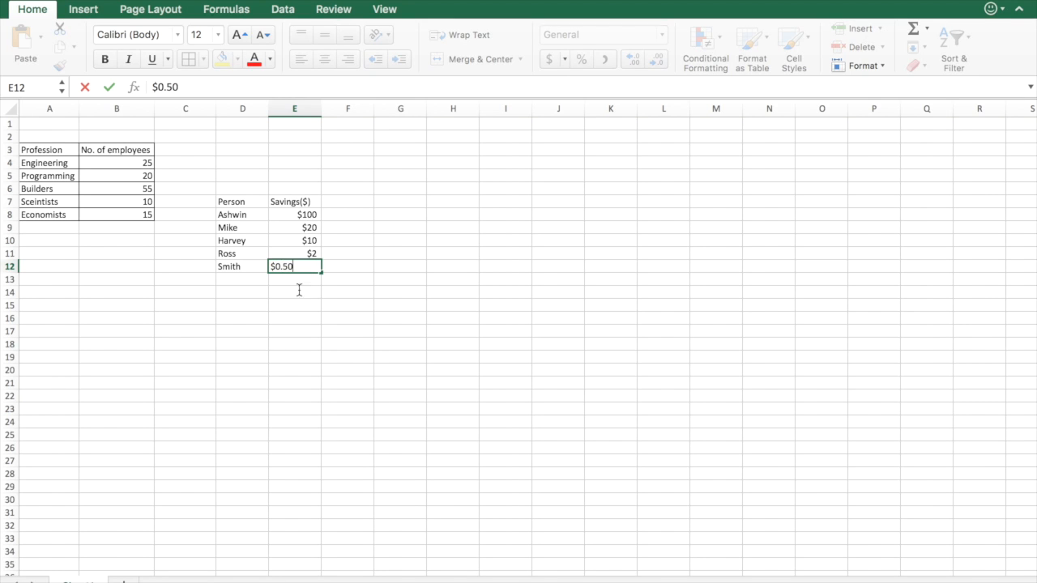
pyautogui.click(277, 373)
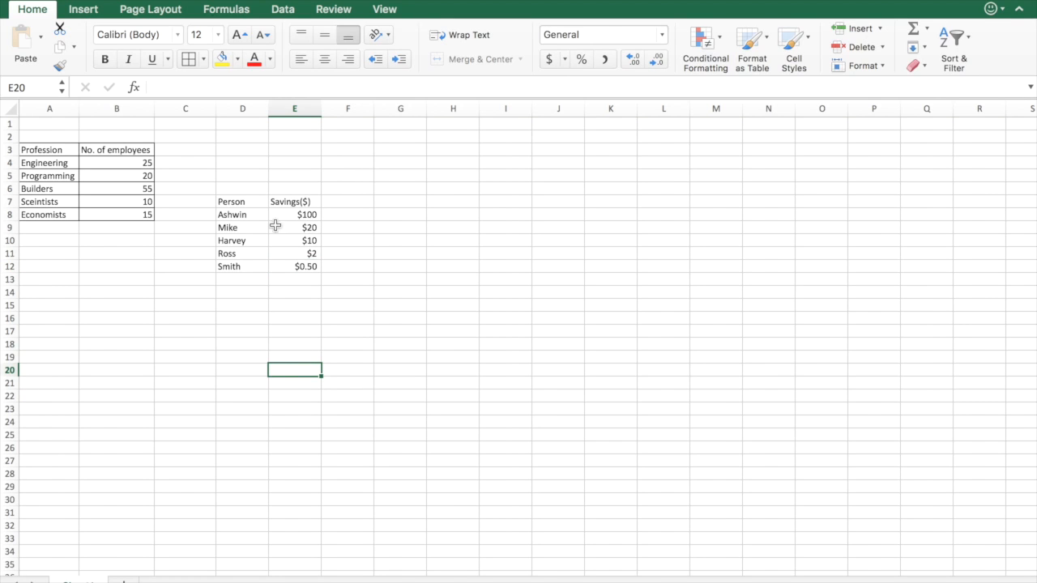
# Step: Apply a bottom border to the Person and Savings($) table in D7:E12
pyautogui.moveTo(243, 202); pyautogui.dragTo(288, 268)
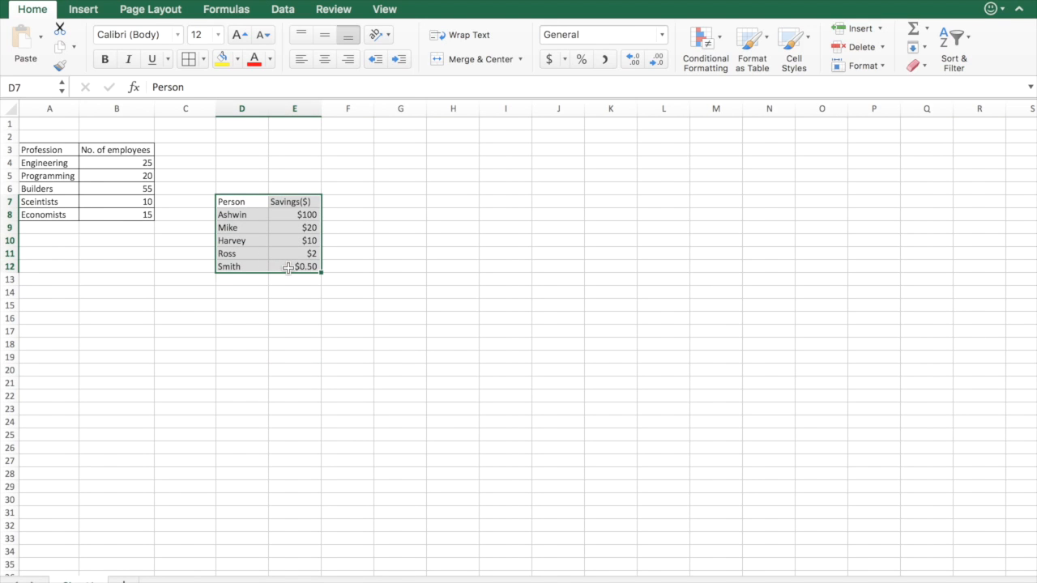
pyautogui.click(288, 342)
pyautogui.moveTo(250, 204); pyautogui.dragTo(293, 268)
pyautogui.click(204, 59)
pyautogui.click(208, 101)
pyautogui.click(171, 150)
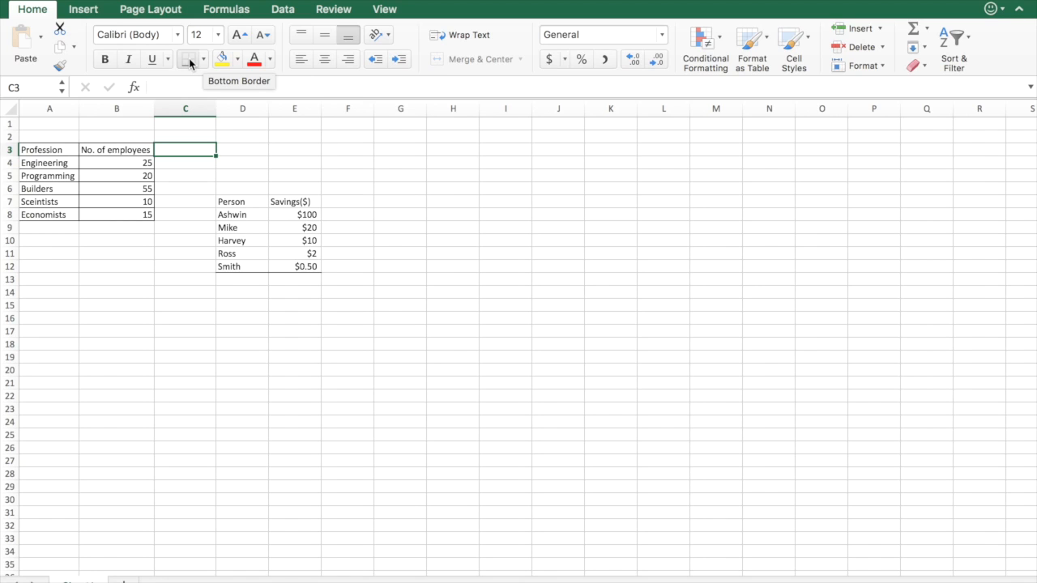
# Step: Apply all borders to the Person and Savings($) table in D7:E12
pyautogui.moveTo(235, 203); pyautogui.dragTo(299, 267)
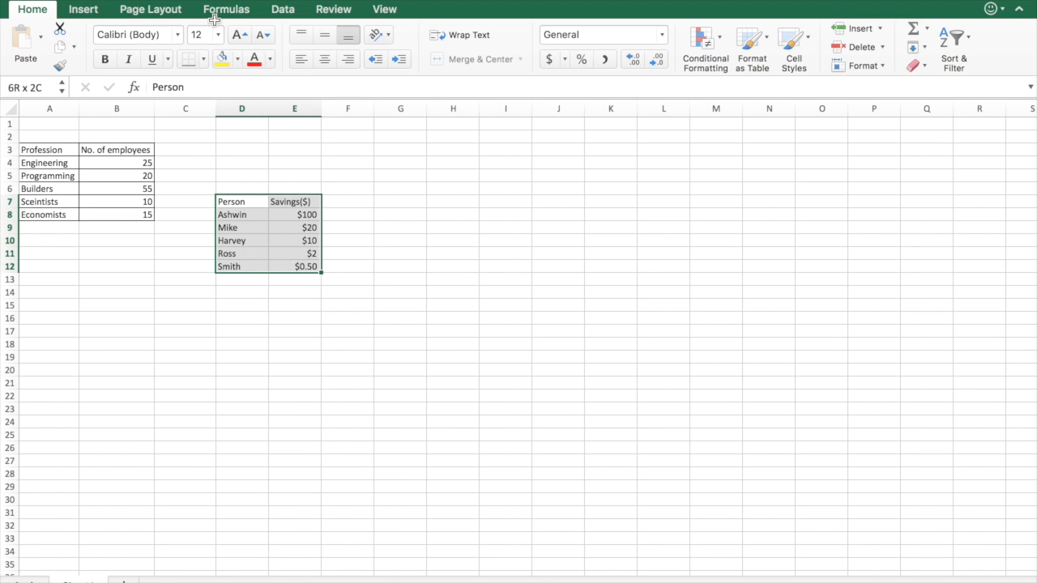
pyautogui.click(201, 59)
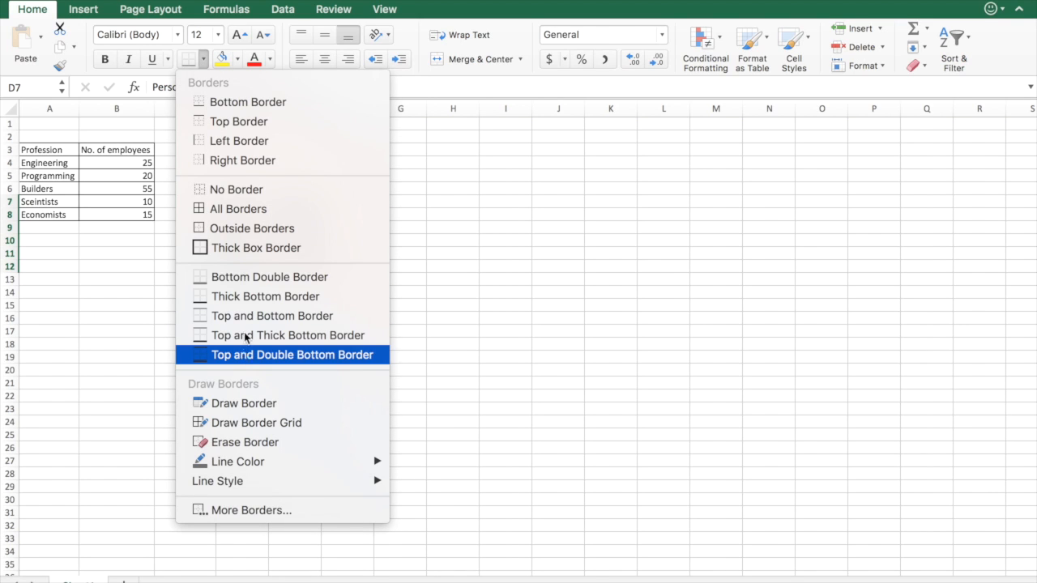
pyautogui.click(244, 223)
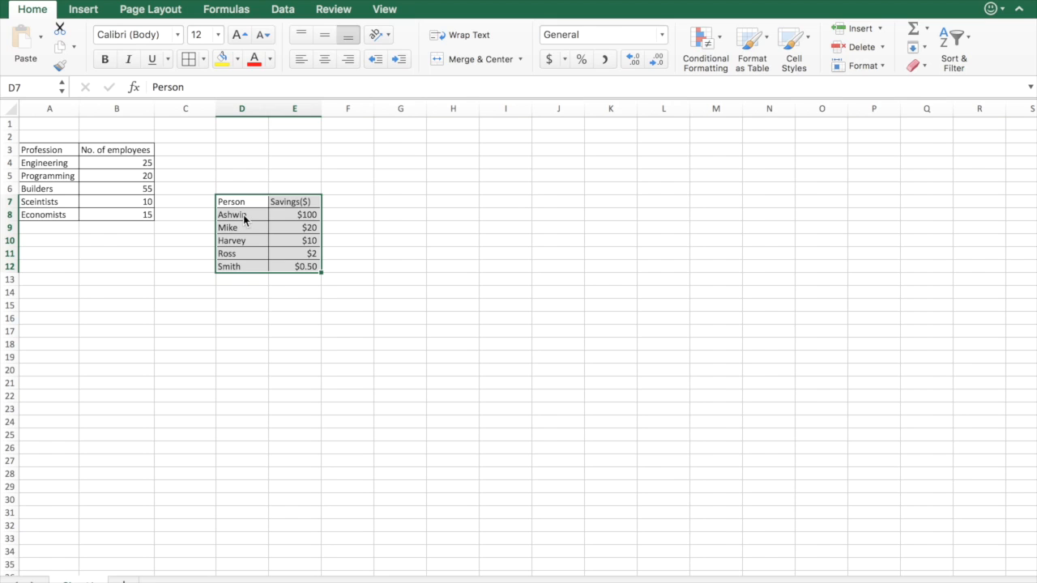
# Step: Add a thick box border around the savings table in D7:E12
pyautogui.click(258, 163)
pyautogui.moveTo(232, 202); pyautogui.dragTo(302, 263)
pyautogui.click(203, 59)
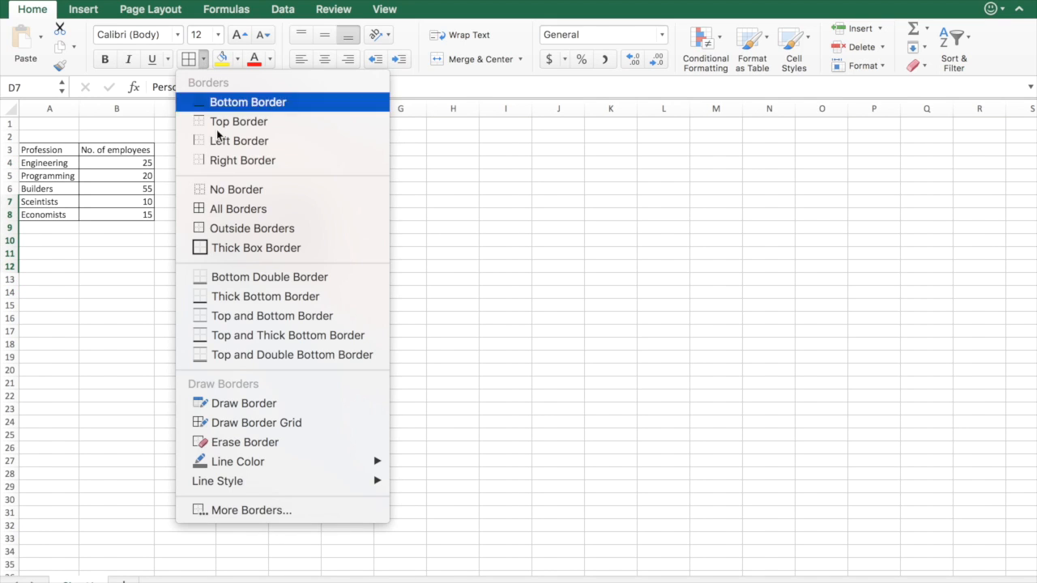
pyautogui.click(241, 247)
pyautogui.click(234, 311)
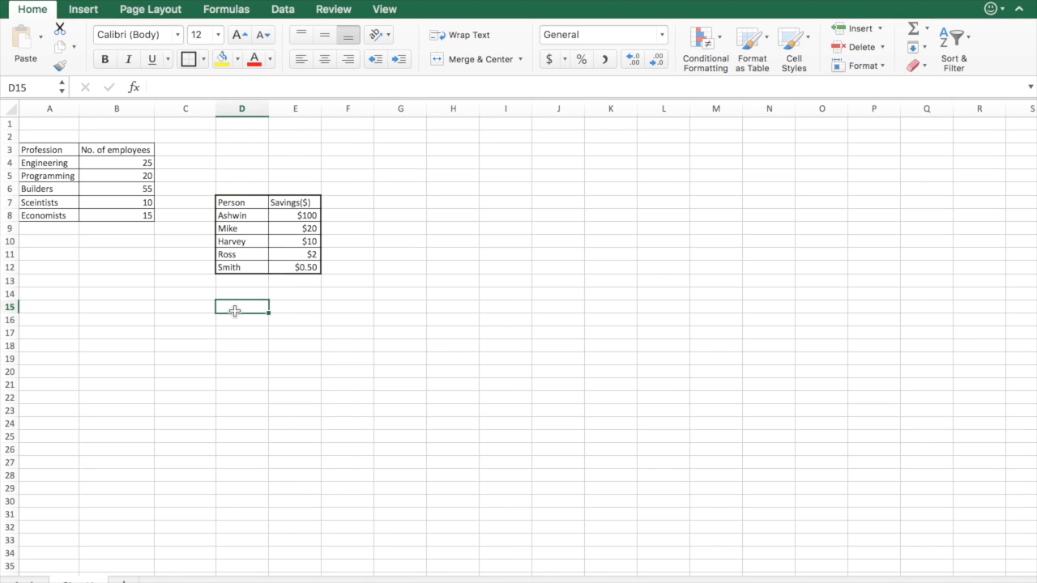
pyautogui.click(264, 234)
pyautogui.click(250, 208)
pyautogui.click(268, 333)
pyautogui.click(425, 263)
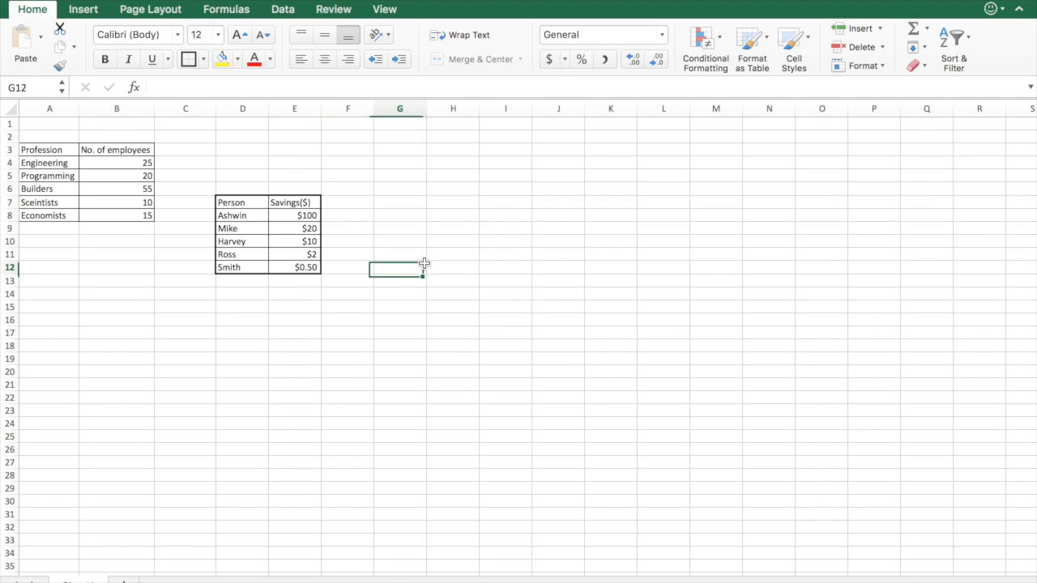
pyautogui.click(417, 214)
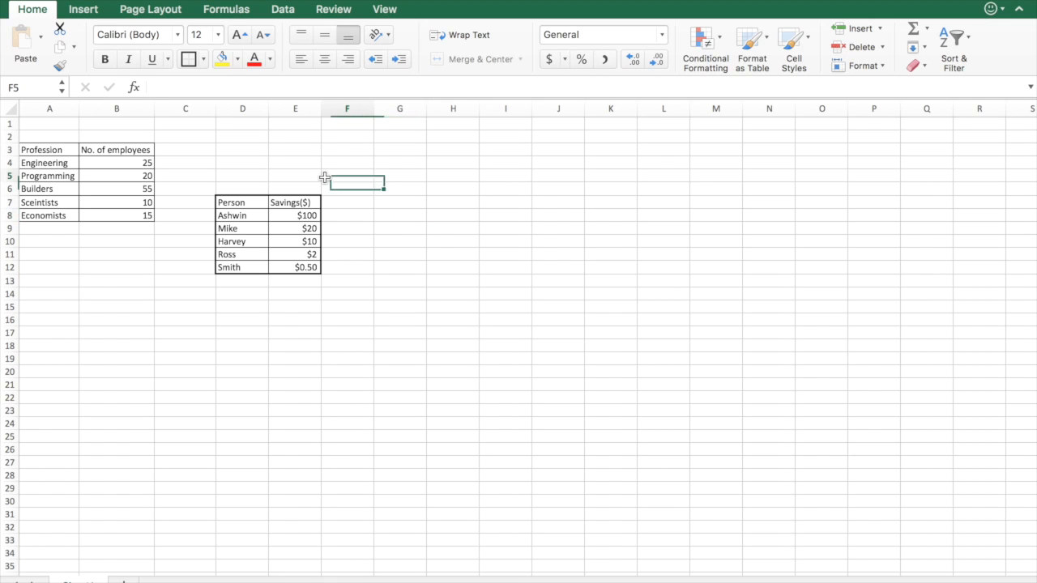
# Step: Clear the contents of cells D7 to E16, keeping the table's borders
pyautogui.moveTo(241, 203); pyautogui.dragTo(284, 336)
pyautogui.press('Delete')
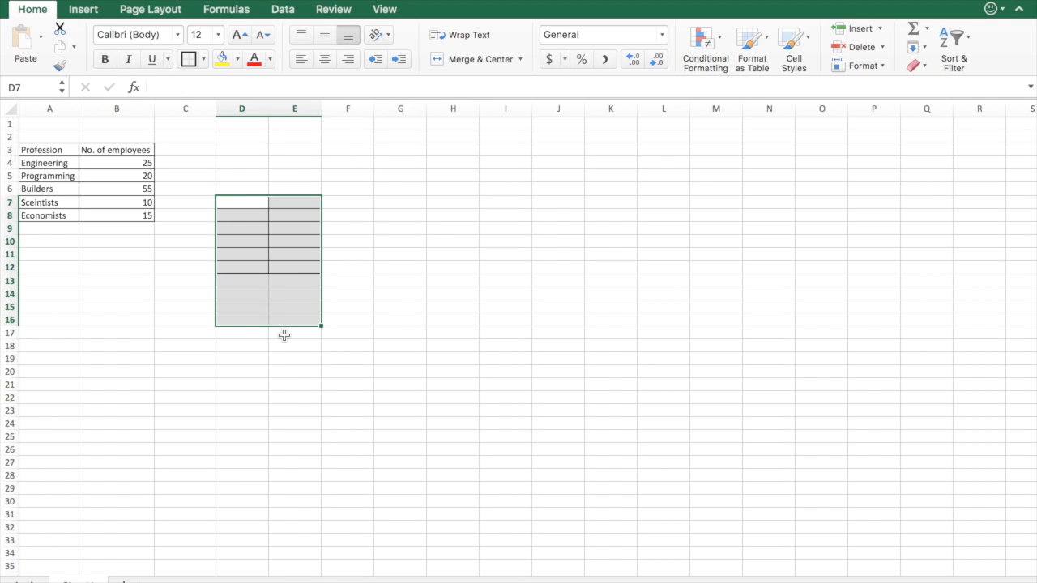
pyautogui.click(329, 397)
pyautogui.click(374, 227)
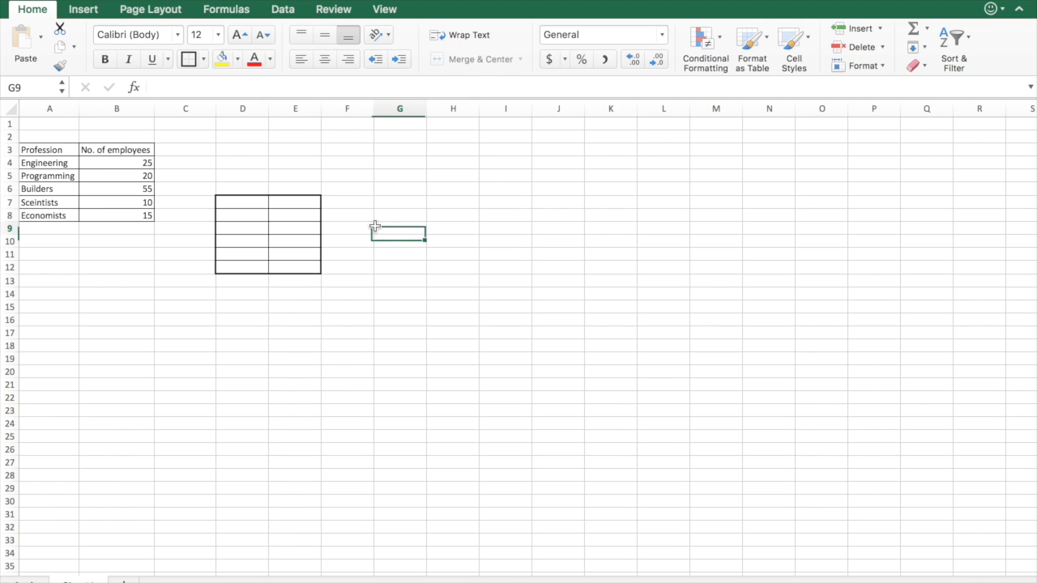
pyautogui.write('I')
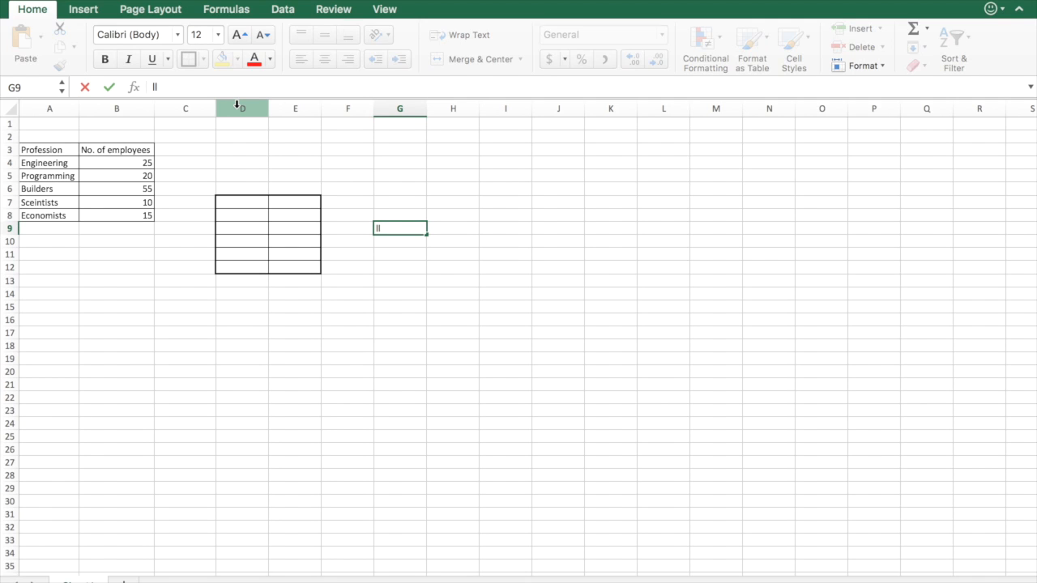
pyautogui.click(243, 190)
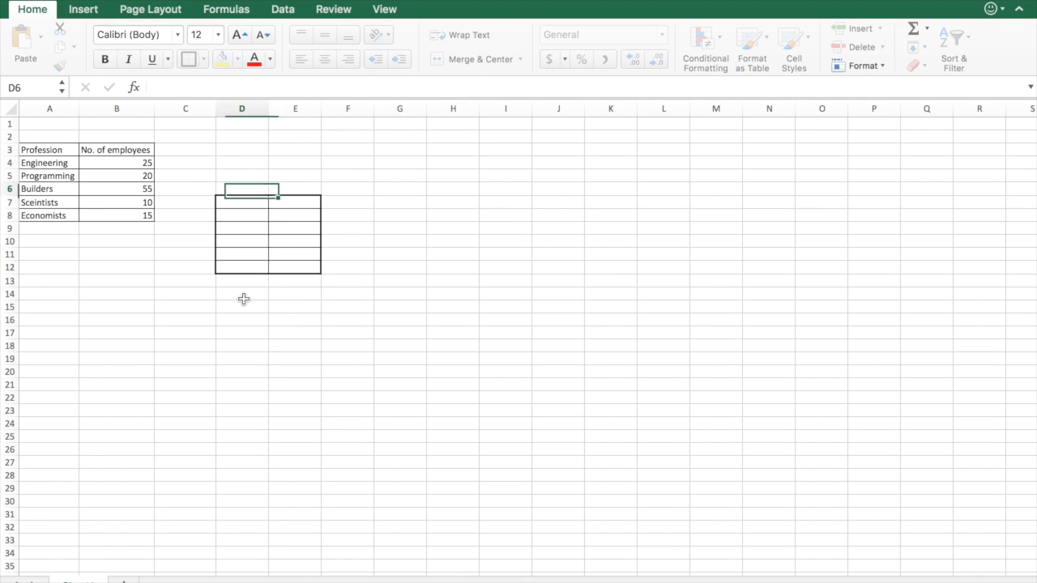
pyautogui.click(250, 332)
pyautogui.click(253, 370)
pyautogui.click(336, 362)
pyautogui.click(371, 297)
pyautogui.click(363, 215)
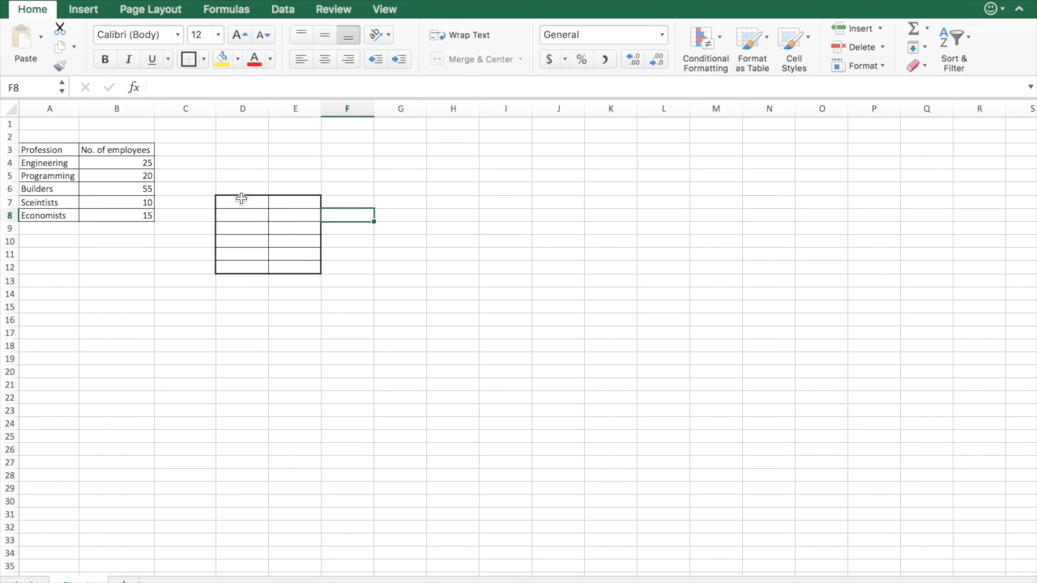
# Step: Undo the clearing of D7:E16 to restore the Person and Savings($) table's contents
pyautogui.moveTo(236, 203); pyautogui.dragTo(276, 264)
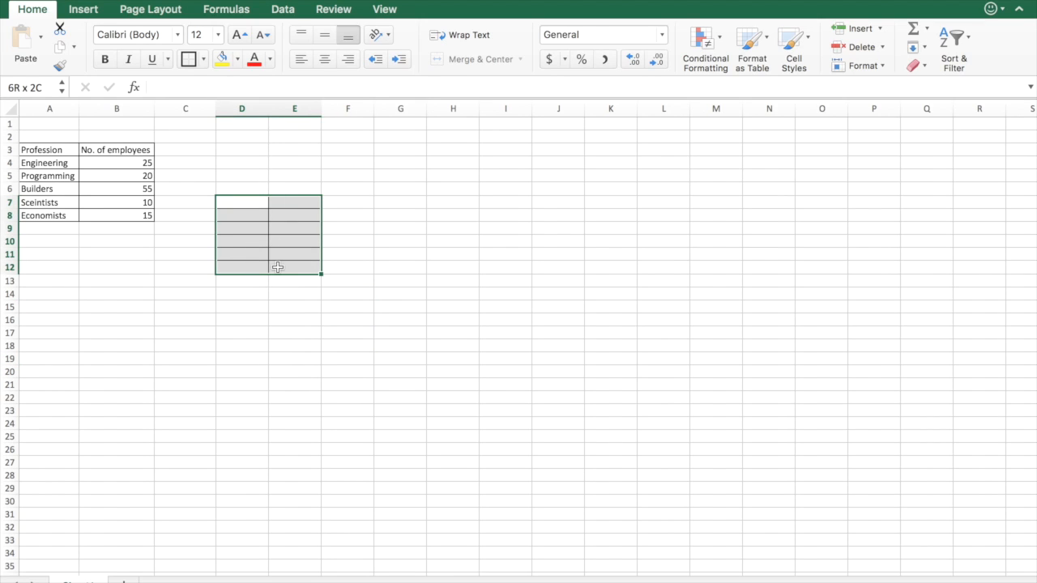
pyautogui.click(273, 324)
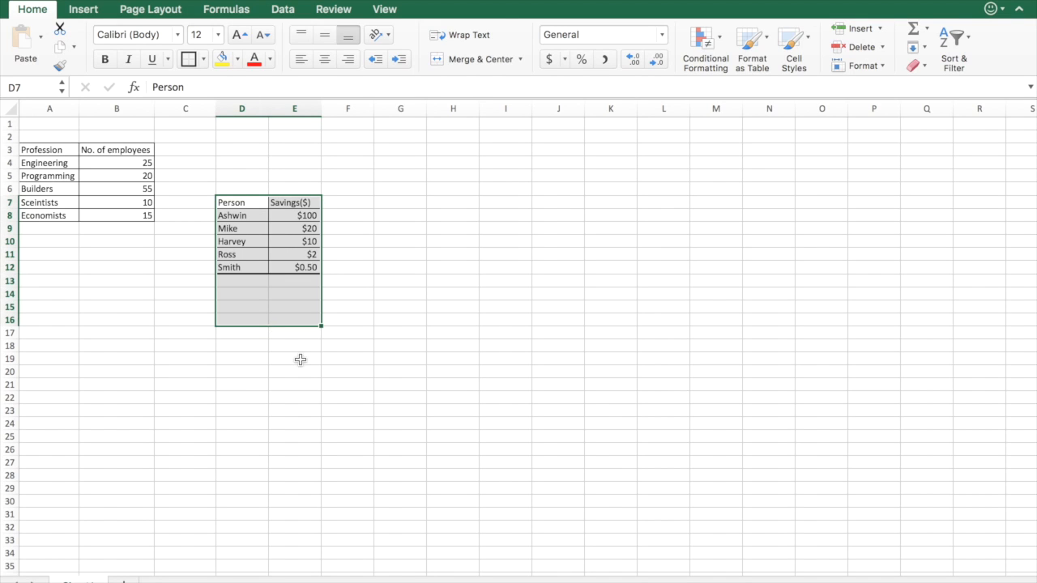
pyautogui.click(312, 411)
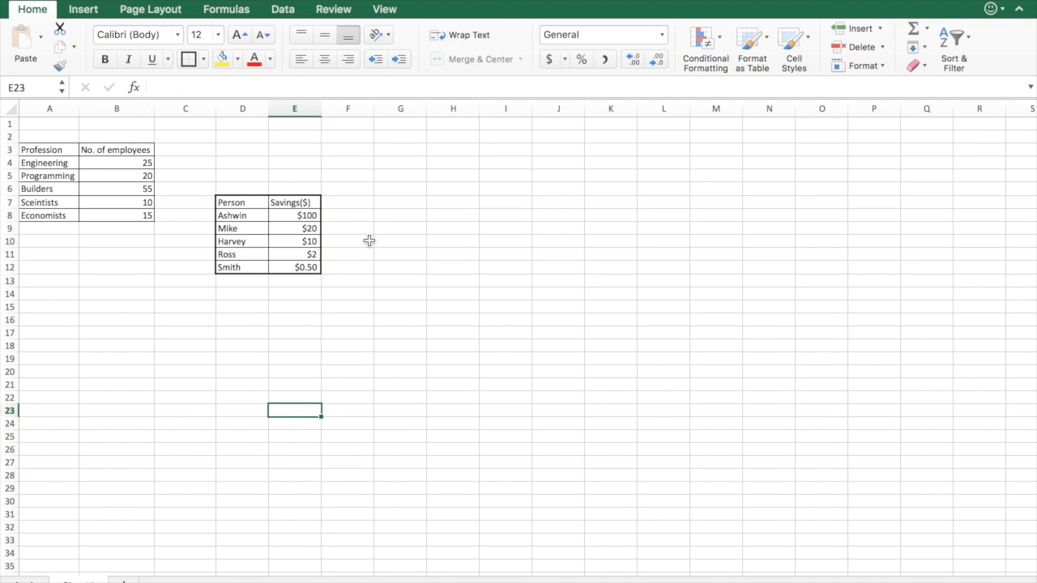
pyautogui.click(261, 205)
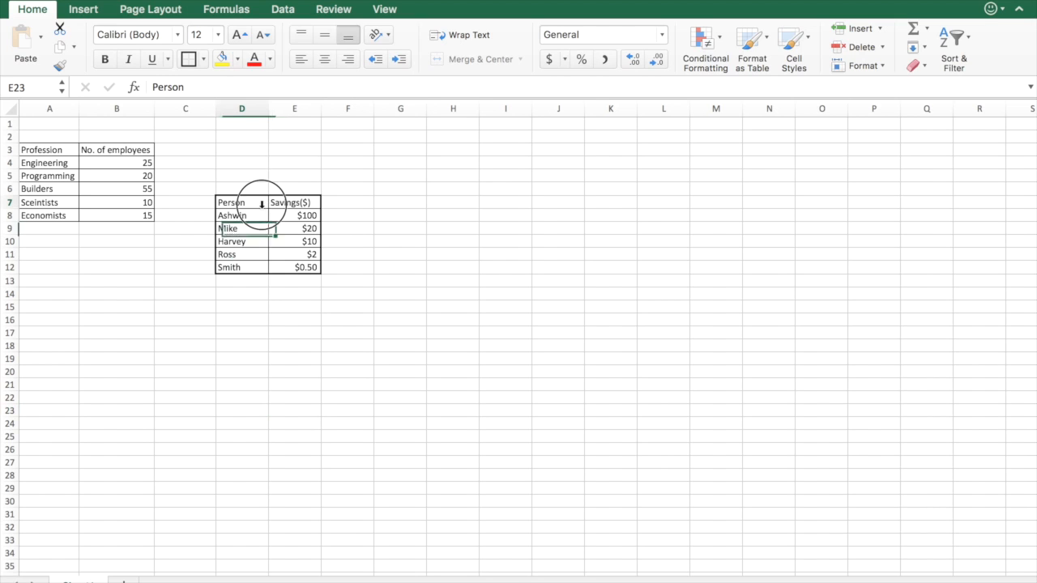
pyautogui.moveTo(262, 205); pyautogui.dragTo(304, 264)
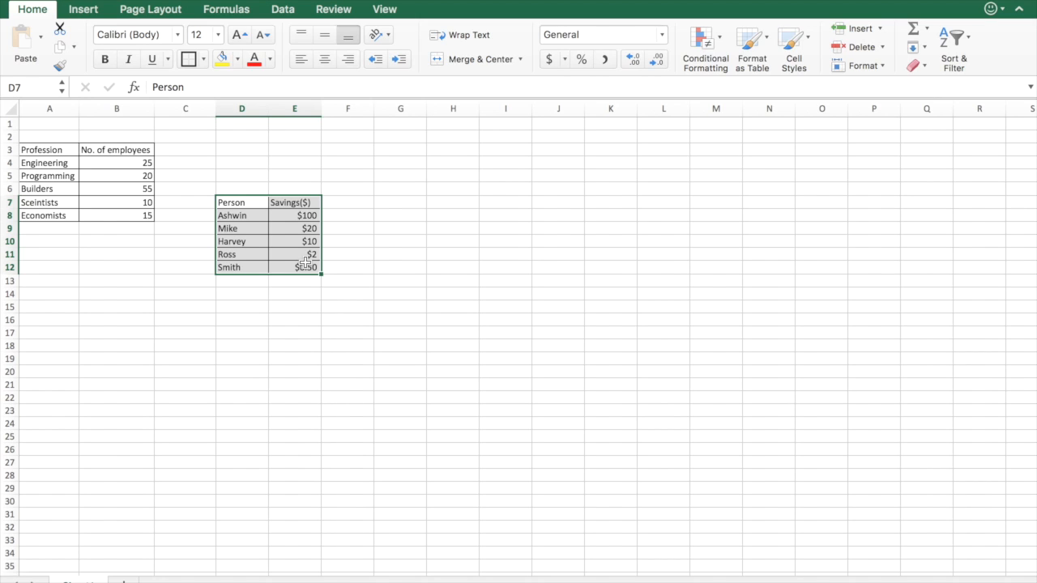
pyautogui.click(308, 307)
pyautogui.click(466, 231)
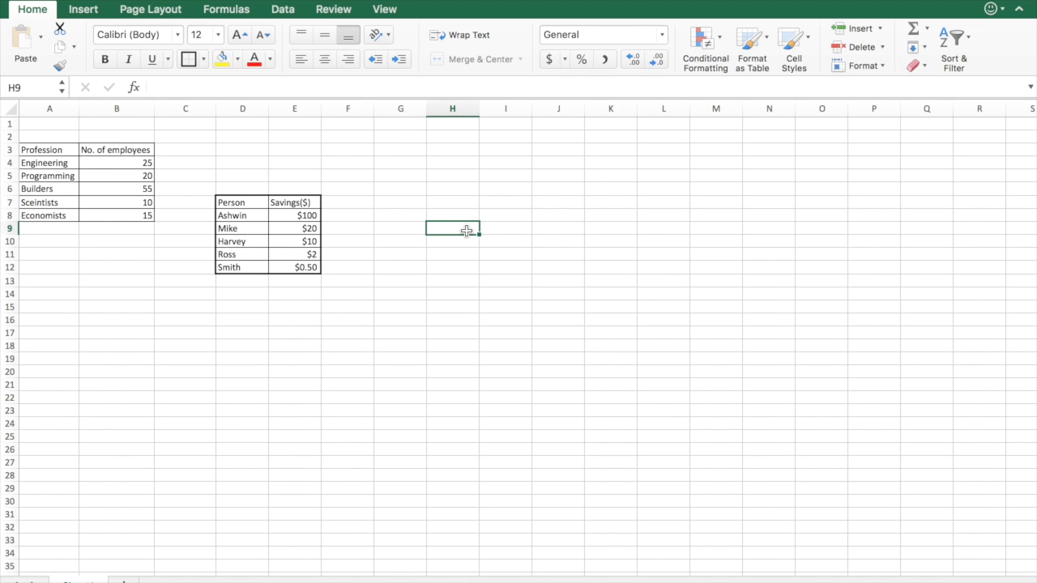
# Step: Review the available column, bar and line chart types without inserting a chart
pyautogui.click(81, 9)
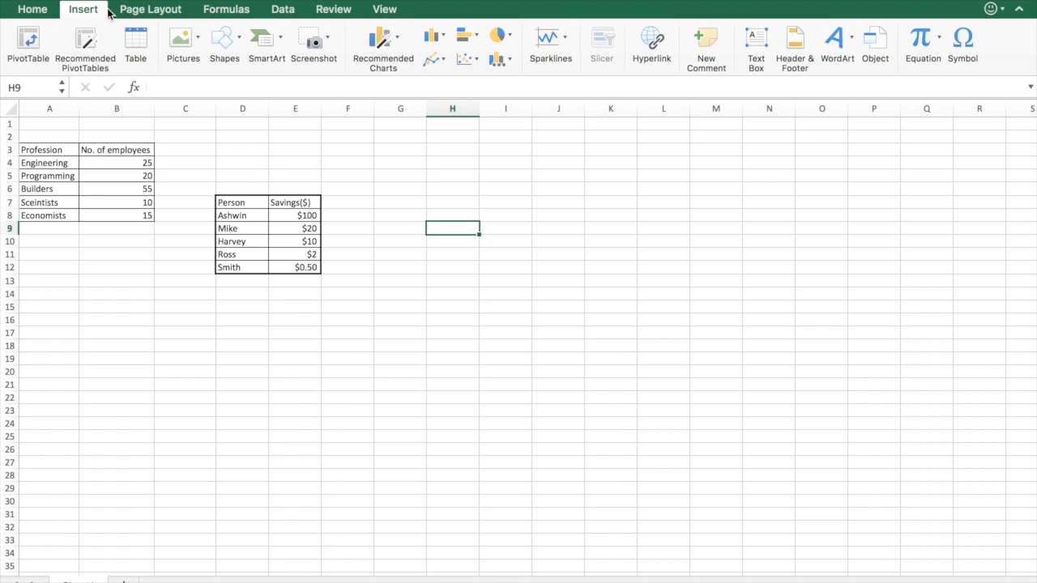
pyautogui.click(435, 36)
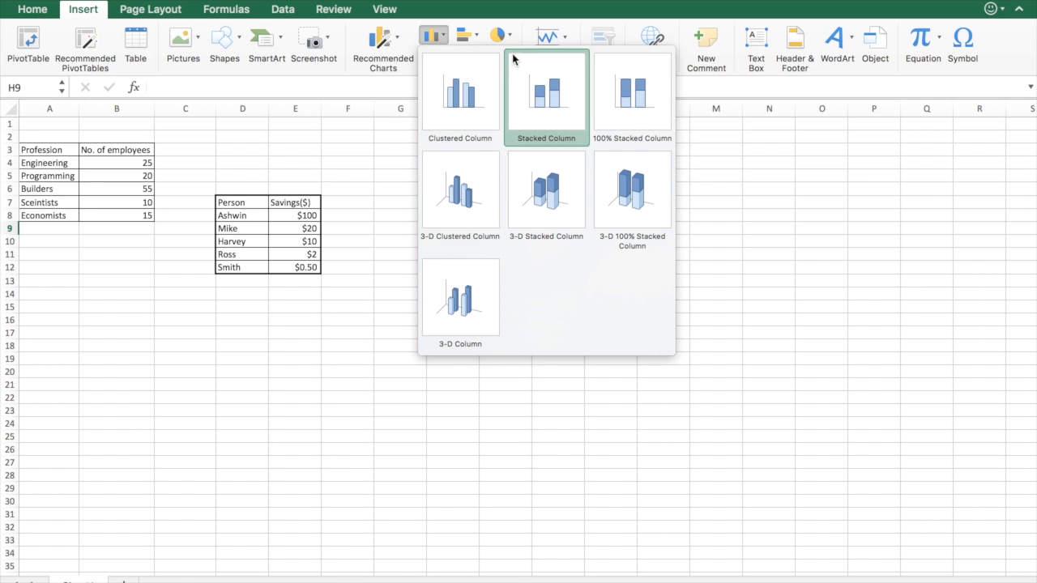
pyautogui.click(468, 35)
pyautogui.click(469, 35)
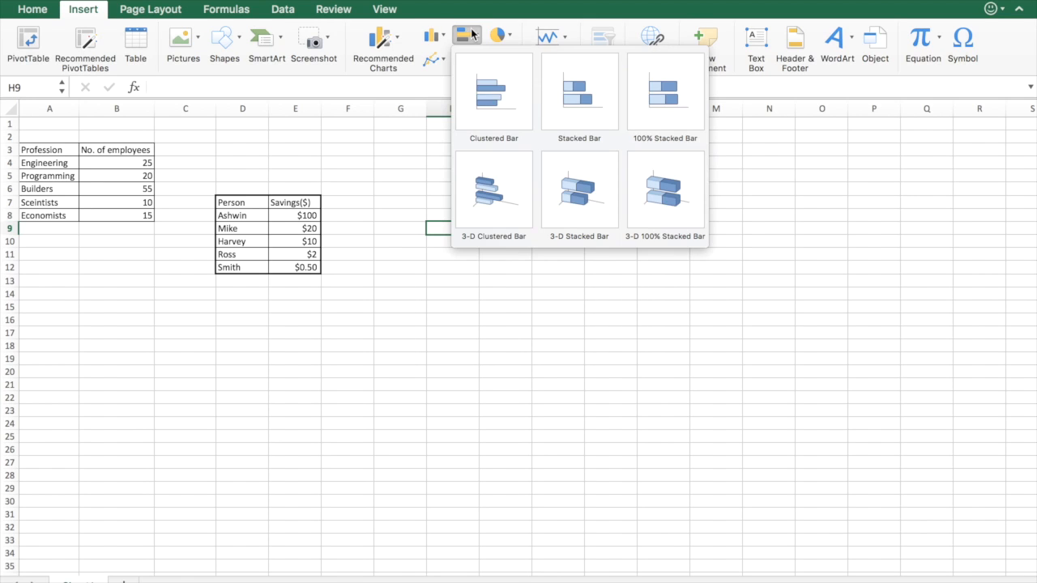
pyautogui.click(432, 58)
pyautogui.click(432, 58)
pyautogui.click(432, 58)
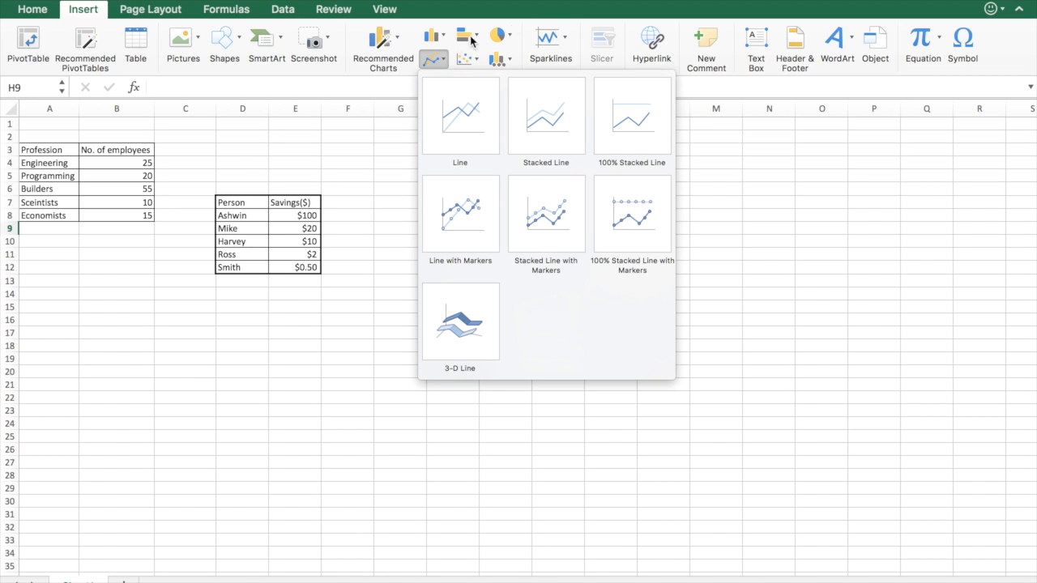
pyautogui.click(435, 42)
pyautogui.click(435, 42)
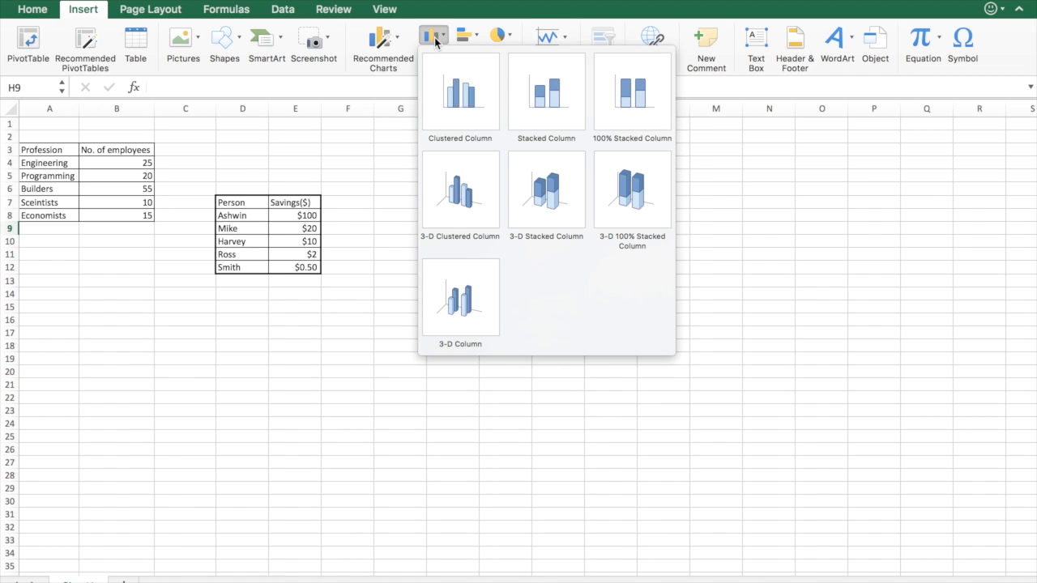
pyautogui.click(366, 254)
# Step: Insert a 3-D clustered column chart of the savings table D7:E12 and place it beside the table, starting at column G
pyautogui.moveTo(232, 203); pyautogui.dragTo(292, 268)
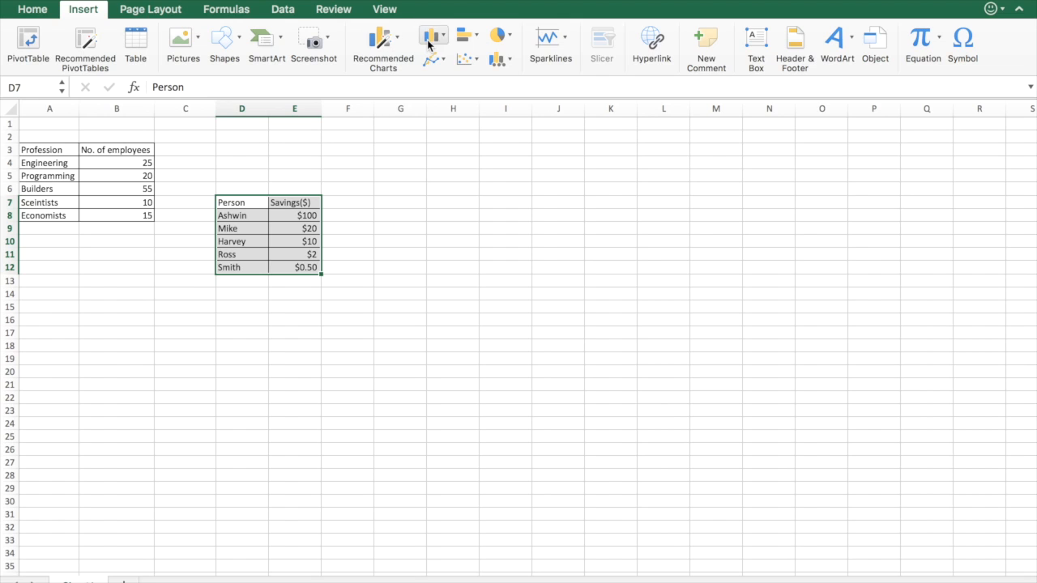
pyautogui.click(431, 44)
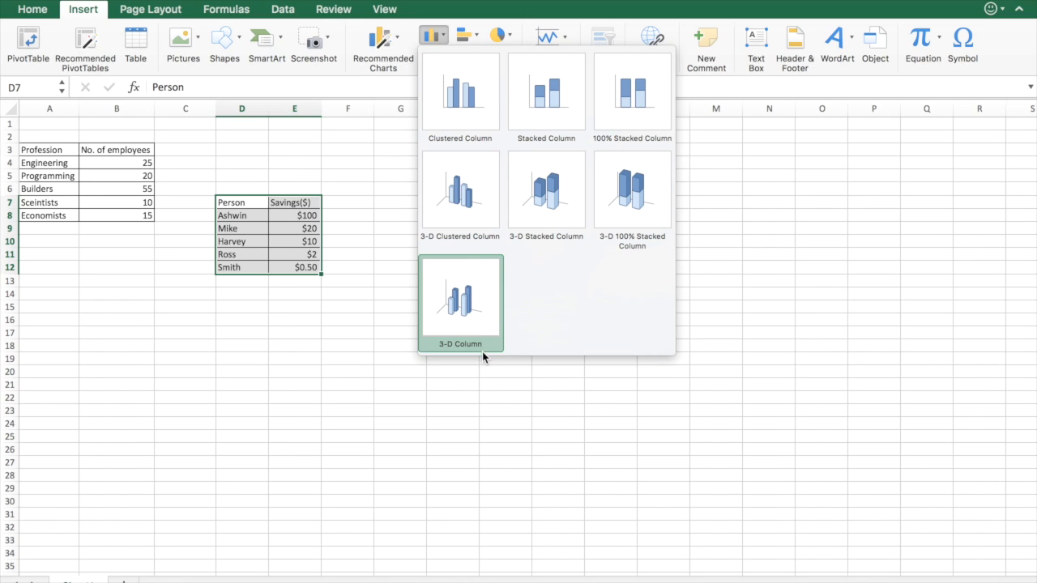
pyautogui.click(476, 219)
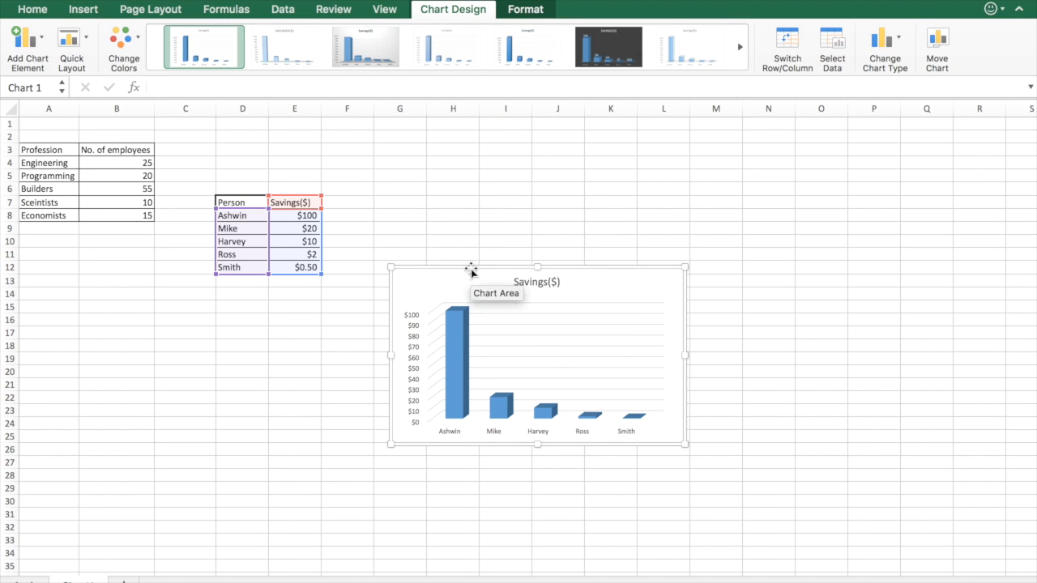
pyautogui.click(474, 229)
pyautogui.moveTo(454, 290); pyautogui.dragTo(439, 197)
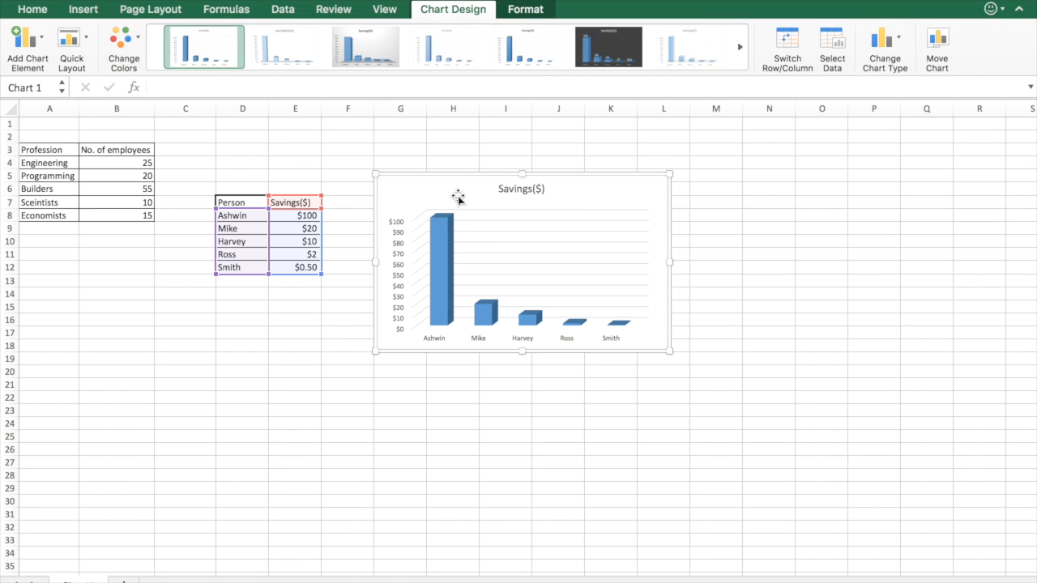
# Step: Try several chart styles on the Savings($) chart and apply the dark grey style with value labels above the columns
pyautogui.click(273, 50)
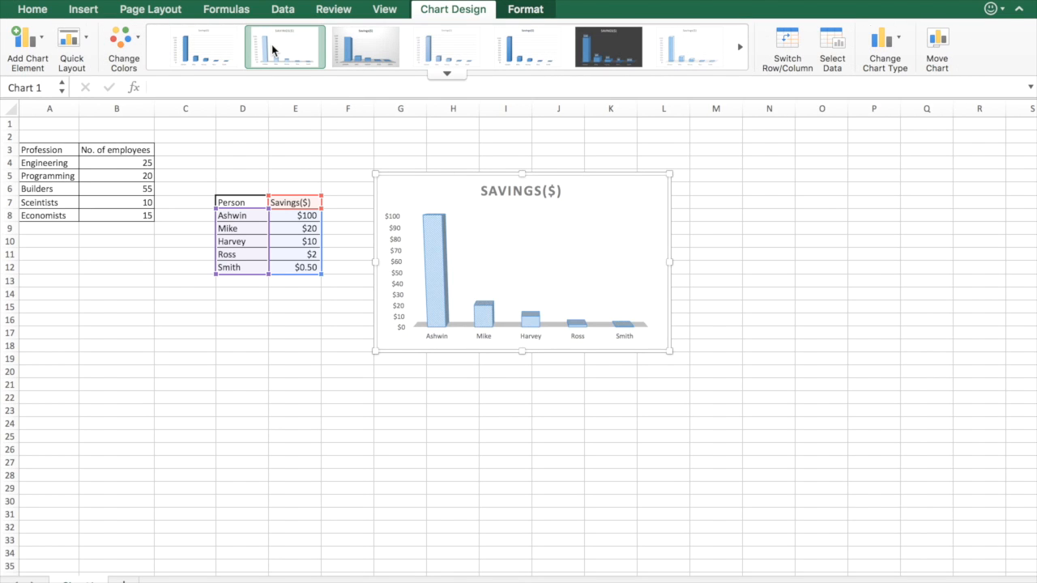
pyautogui.click(356, 45)
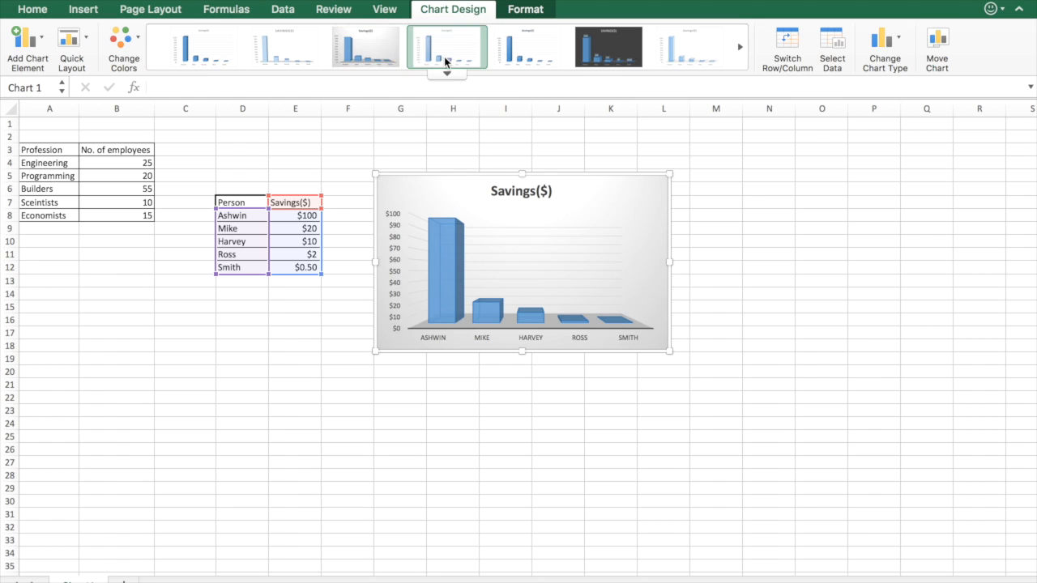
pyautogui.click(531, 53)
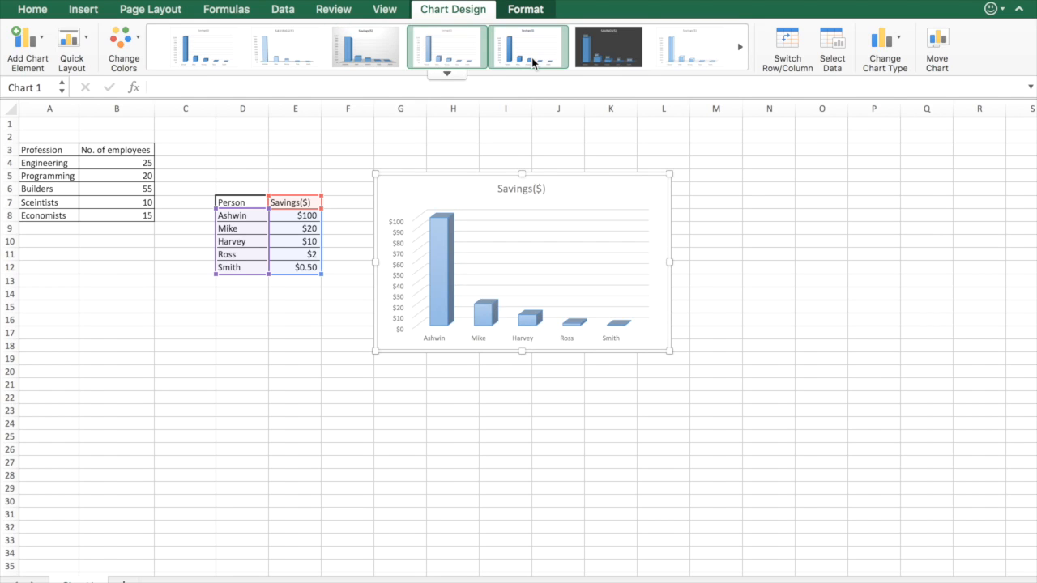
pyautogui.click(663, 56)
pyautogui.click(740, 47)
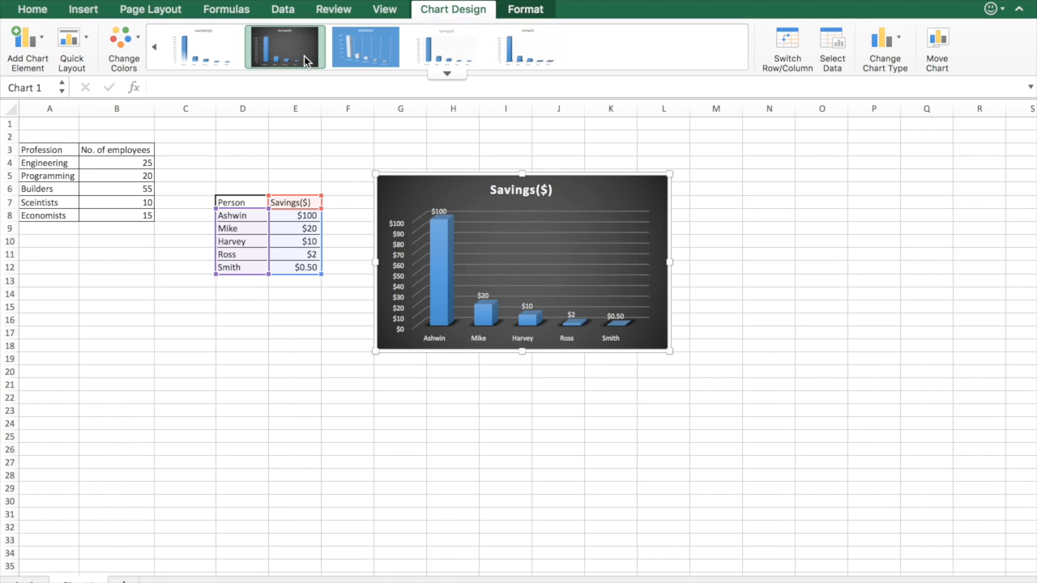
pyautogui.click(323, 425)
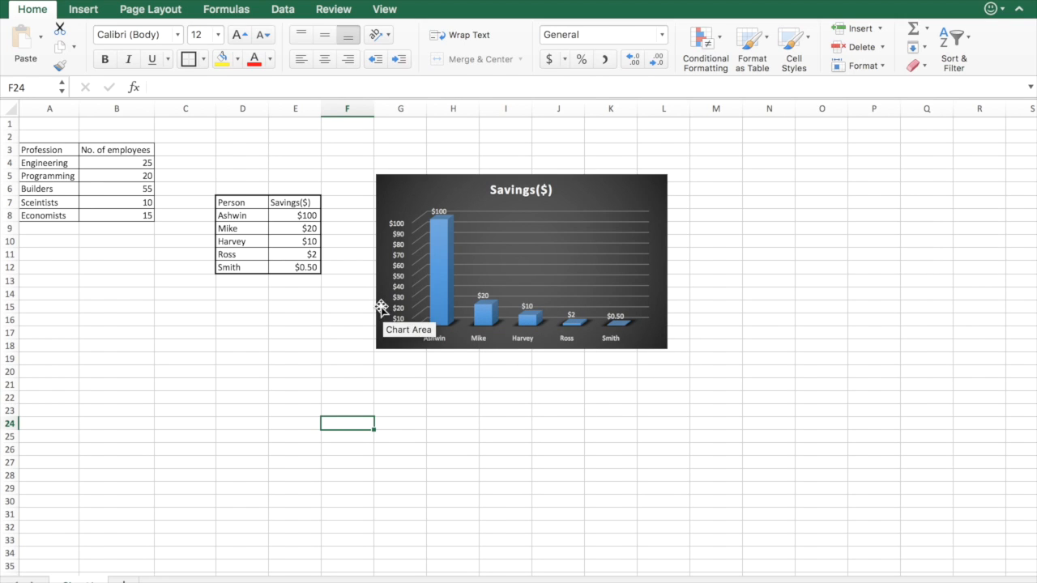
# Step: Examine the Savings($) chart's axis, columns and data labels and compare them with the source table in D7:E12
pyautogui.moveTo(617, 328)
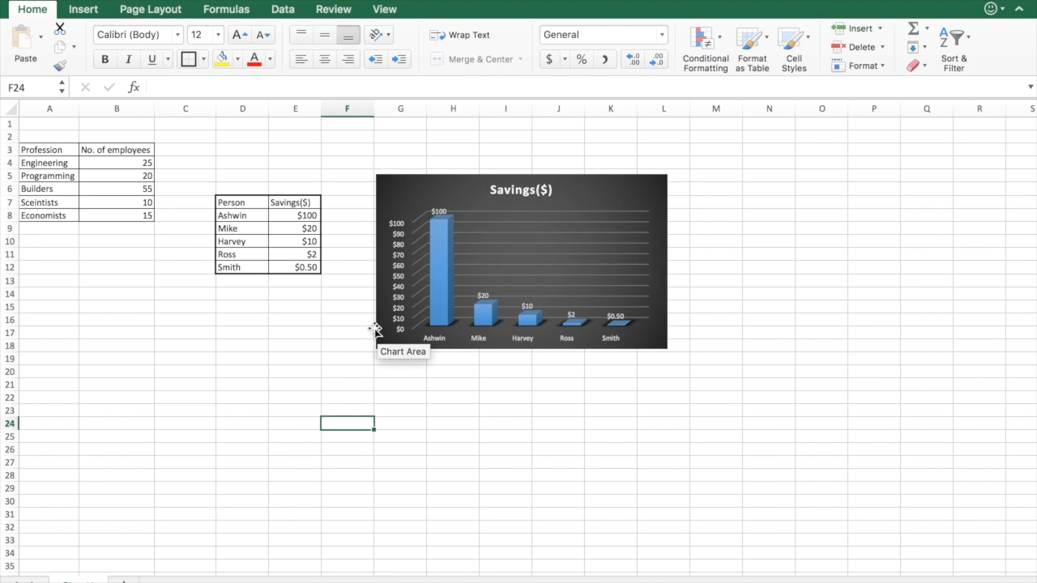
pyautogui.moveTo(450, 221)
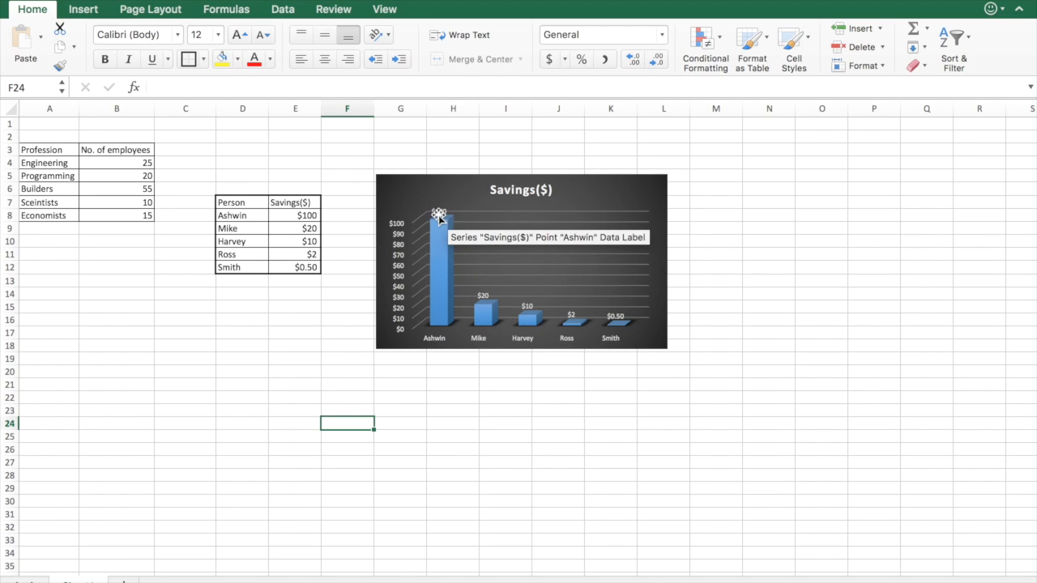
pyautogui.moveTo(571, 325)
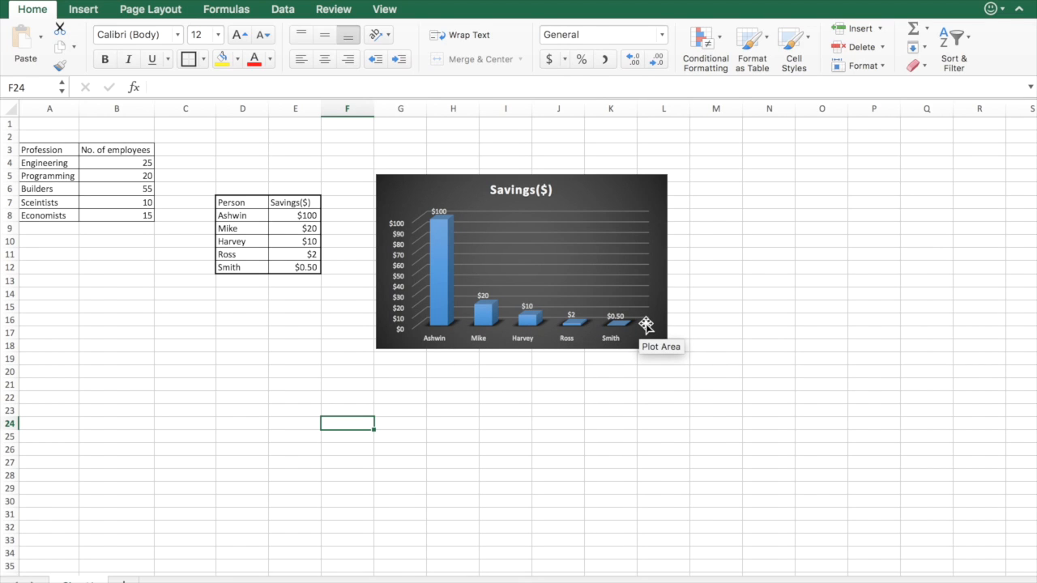
pyautogui.moveTo(433, 273)
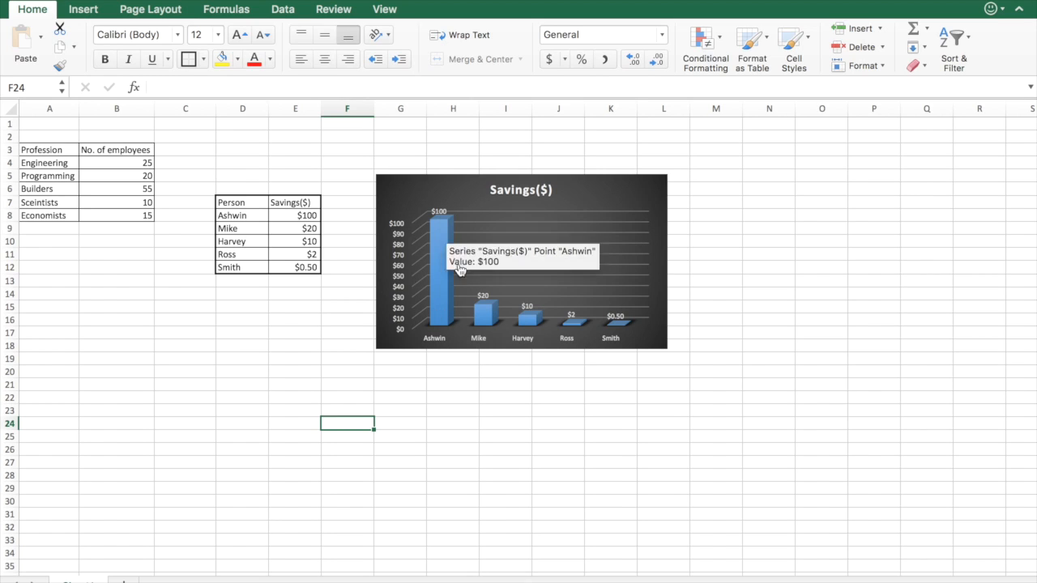
pyautogui.moveTo(480, 309)
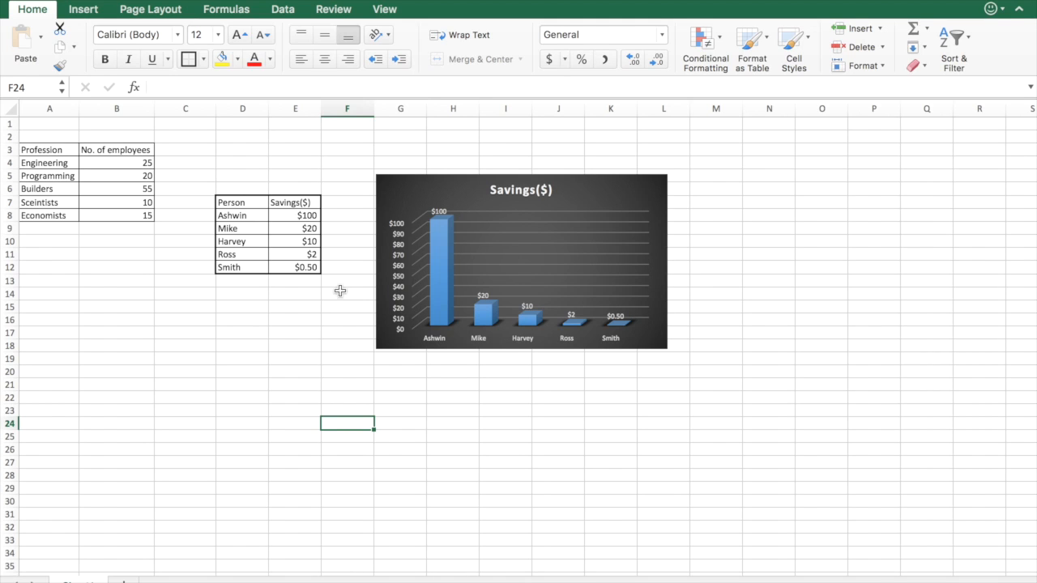
pyautogui.moveTo(251, 202); pyautogui.dragTo(282, 268)
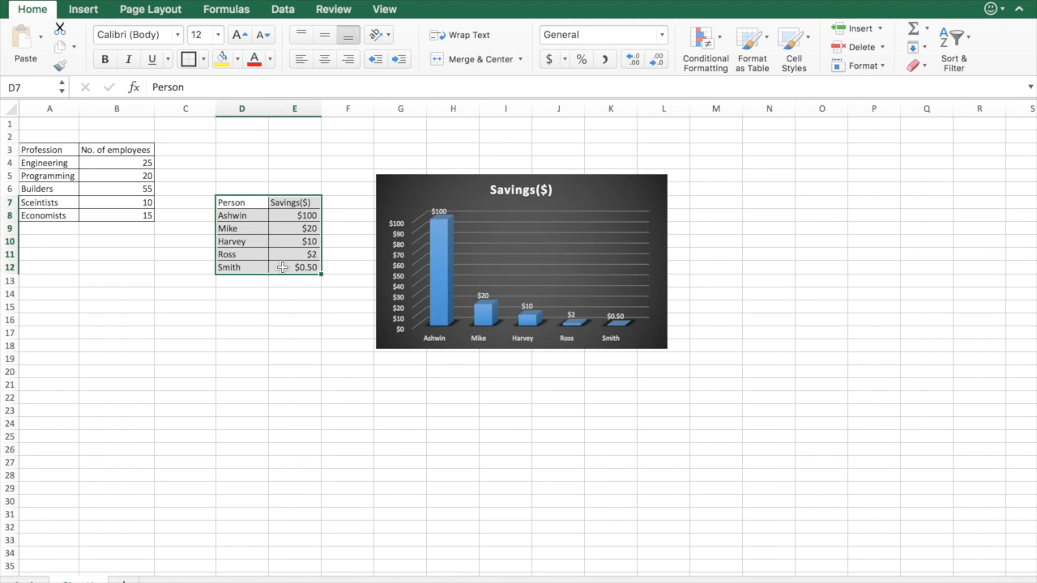
pyautogui.click(271, 358)
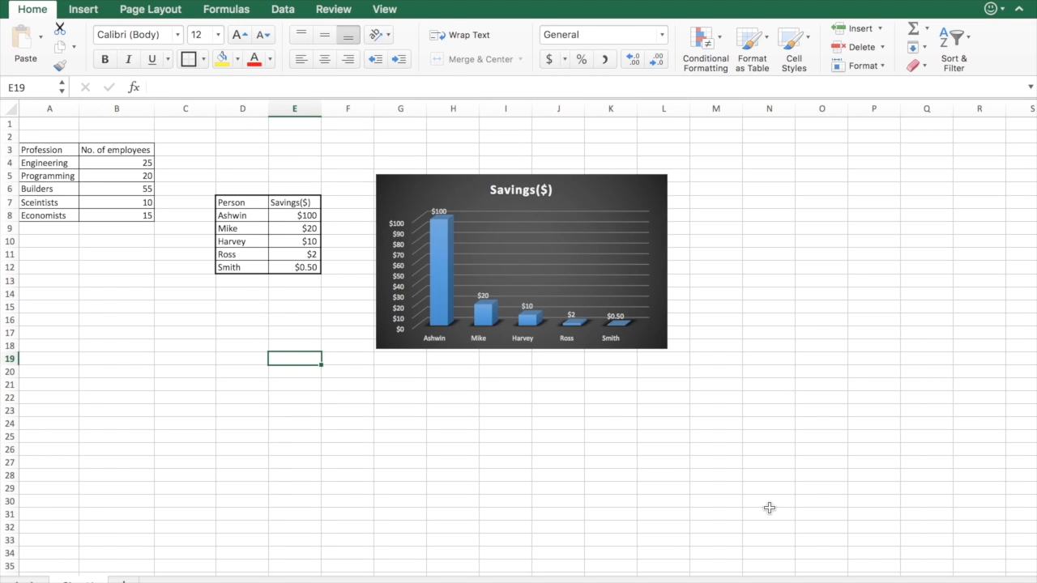
# Step: Insert a clustered column chart of the Profession and No. of employees table in A3:B8
pyautogui.moveTo(51, 153); pyautogui.dragTo(105, 213)
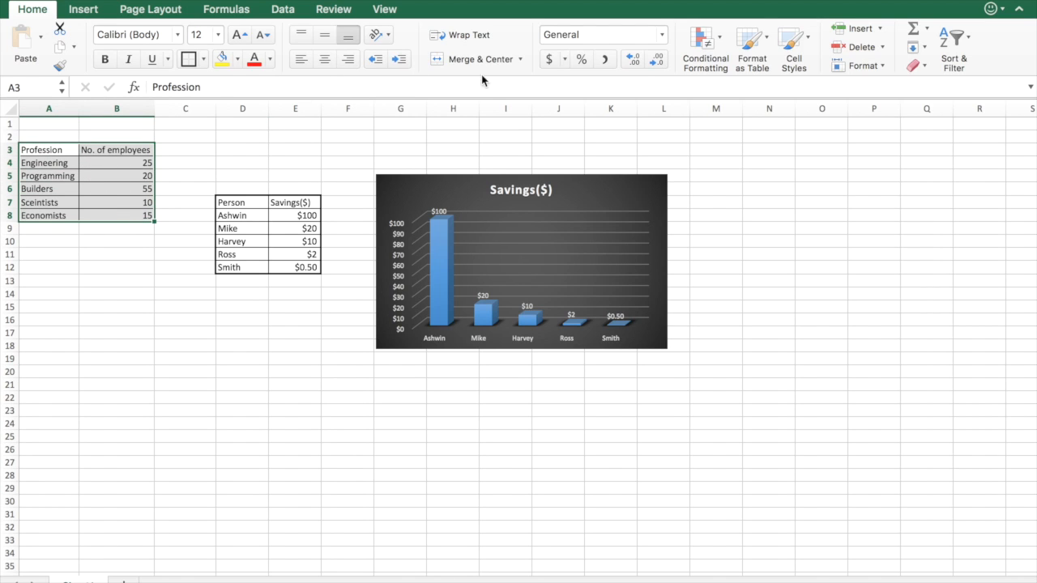
pyautogui.click(95, 7)
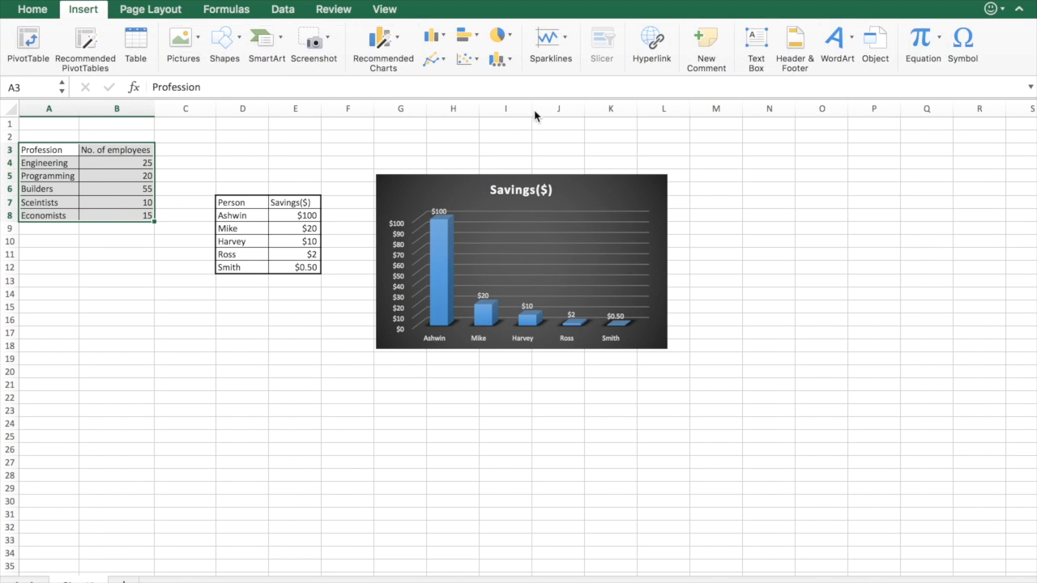
pyautogui.click(33, 10)
pyautogui.click(80, 18)
pyautogui.click(434, 36)
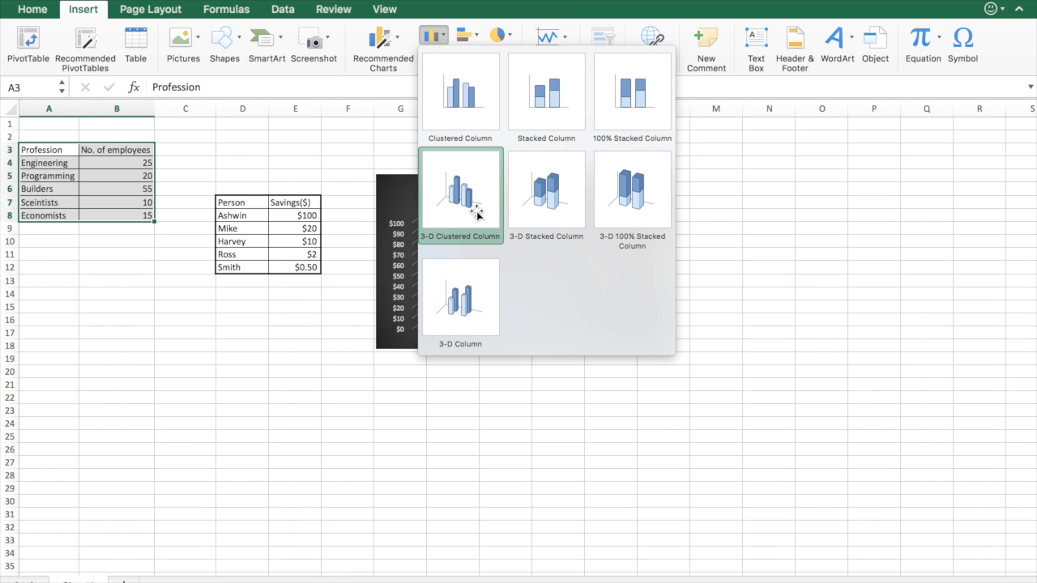
pyautogui.click(474, 98)
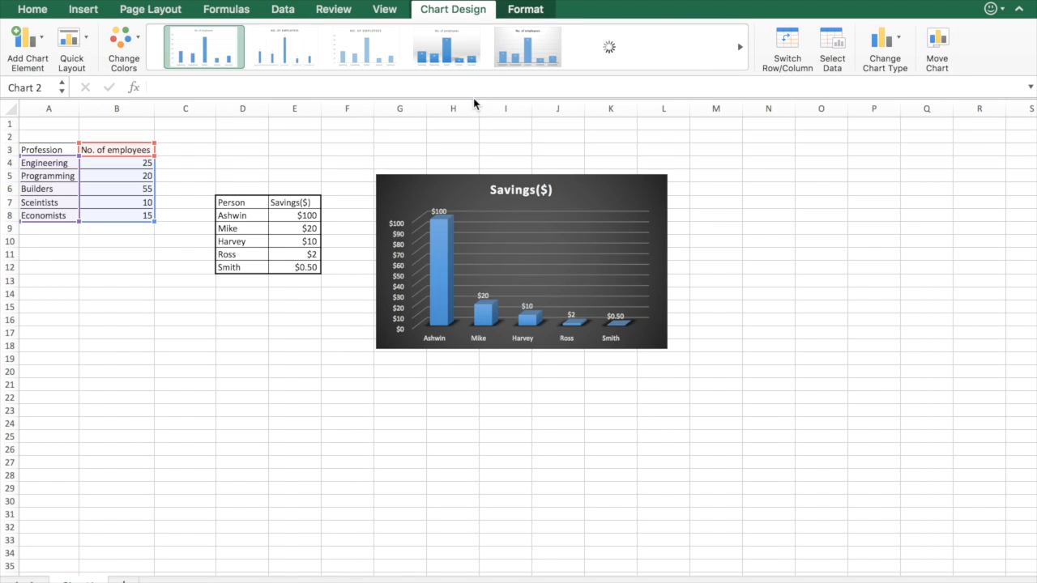
# Step: Apply the light grey gradient style with in-column value labels to the No. of employees chart and place it right of the Savings($) chart
pyautogui.moveTo(625, 280); pyautogui.dragTo(611, 159)
pyautogui.click(554, 64)
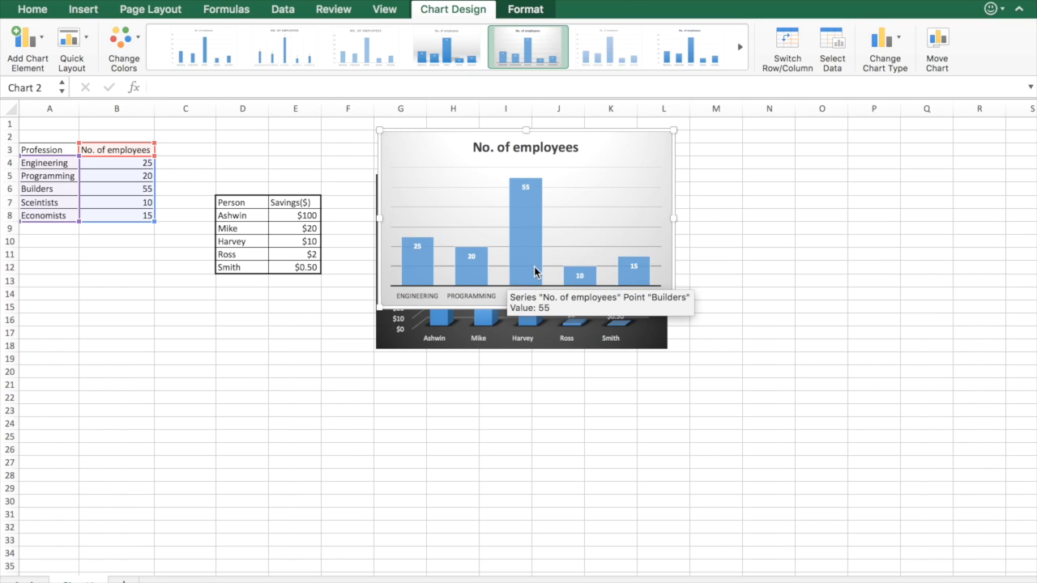
pyautogui.click(135, 191)
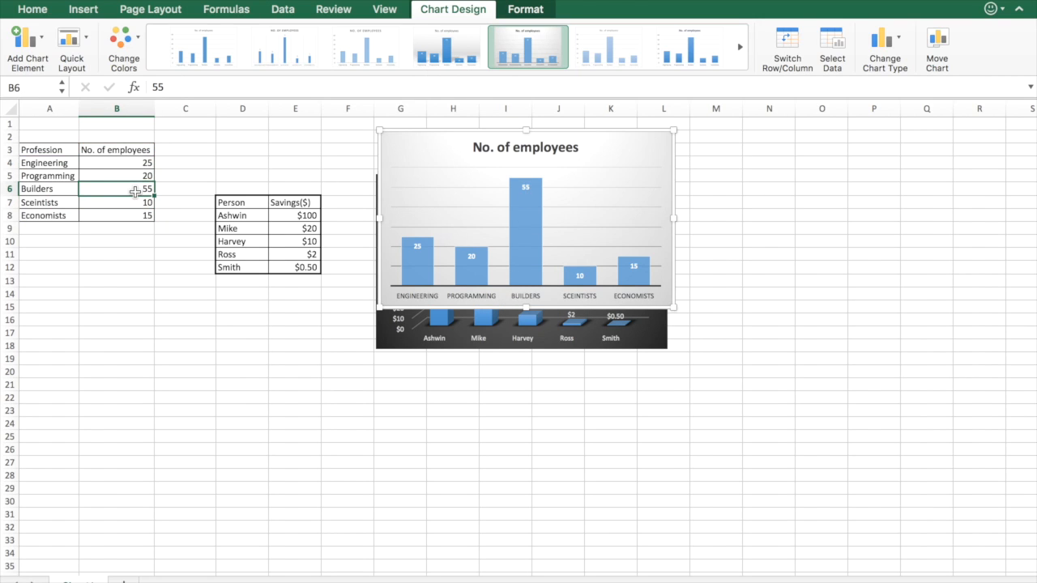
pyautogui.click(272, 174)
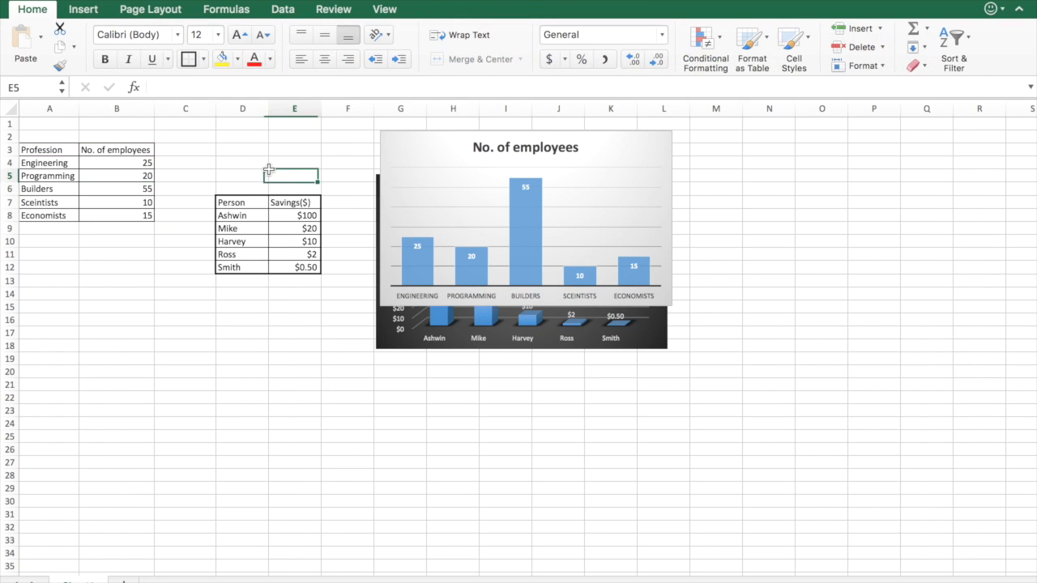
pyautogui.click(523, 146)
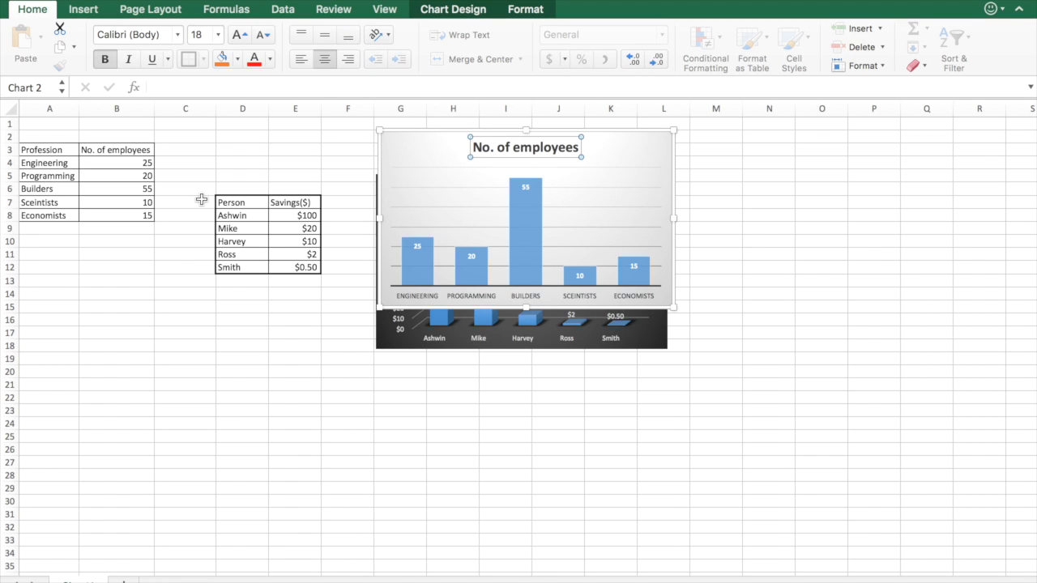
pyautogui.click(254, 154)
pyautogui.moveTo(428, 157); pyautogui.dragTo(761, 208)
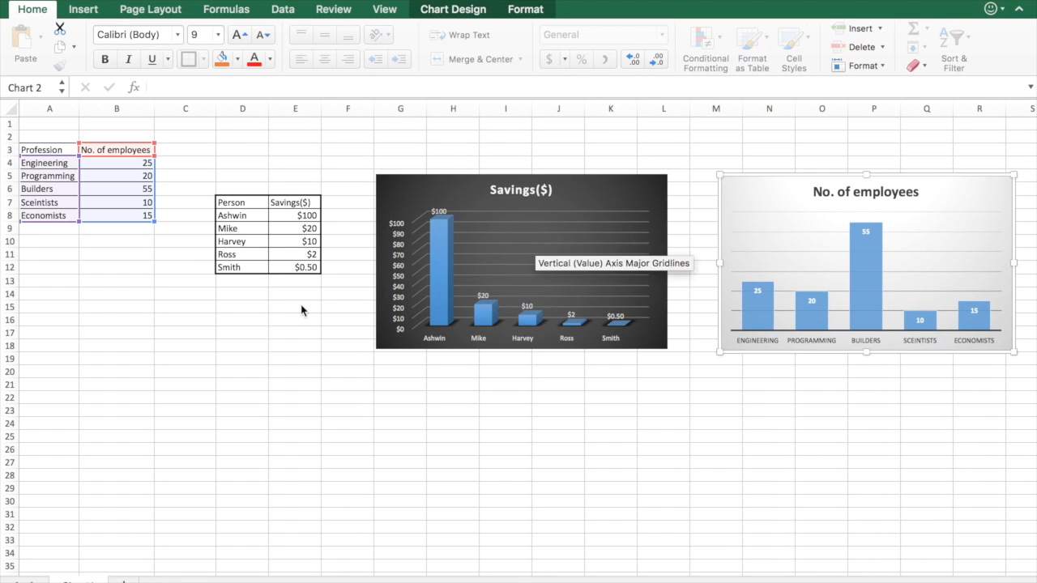
pyautogui.click(172, 346)
pyautogui.click(203, 329)
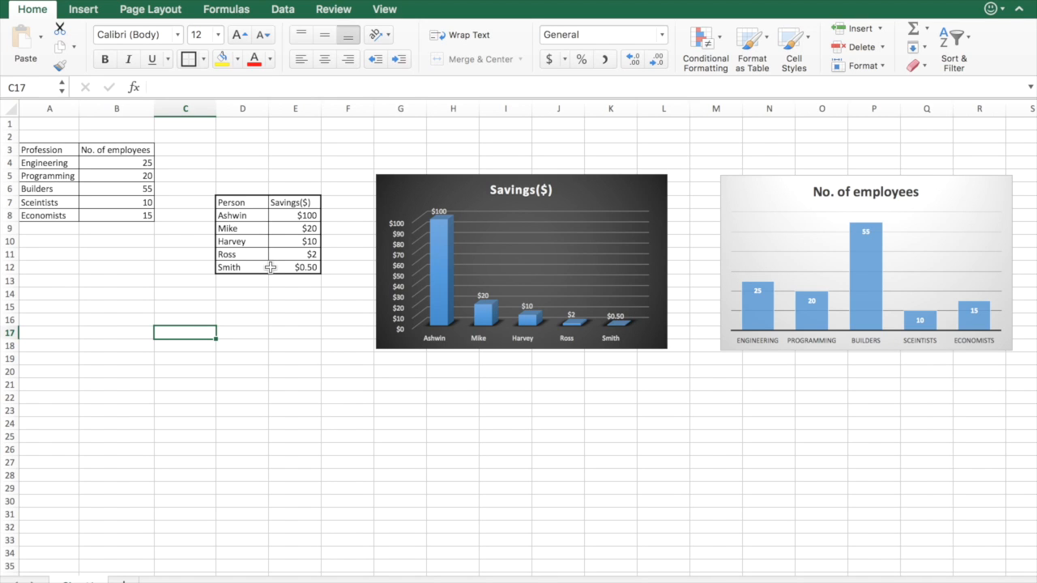
pyautogui.rightClick(232, 205)
pyautogui.click(186, 282)
pyautogui.click(185, 282)
pyautogui.rightClick(235, 204)
pyautogui.click(227, 264)
pyautogui.click(231, 254)
# Step: Insert a 2-D line chart of the savings table D7:E12 and place it over the gap between the two column charts
pyautogui.moveTo(235, 203); pyautogui.dragTo(296, 271)
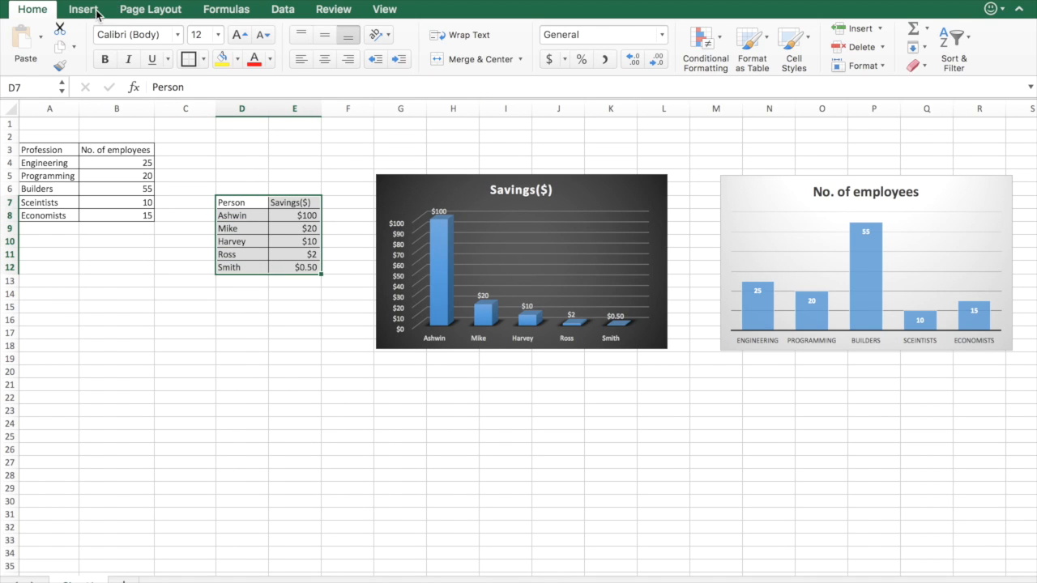
pyautogui.click(84, 9)
pyautogui.click(436, 60)
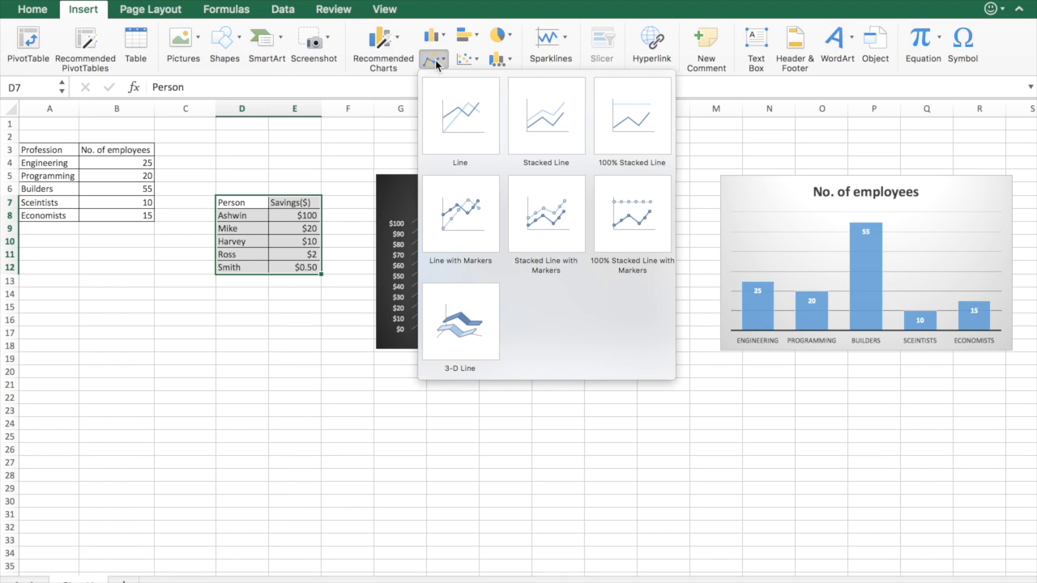
pyautogui.click(470, 122)
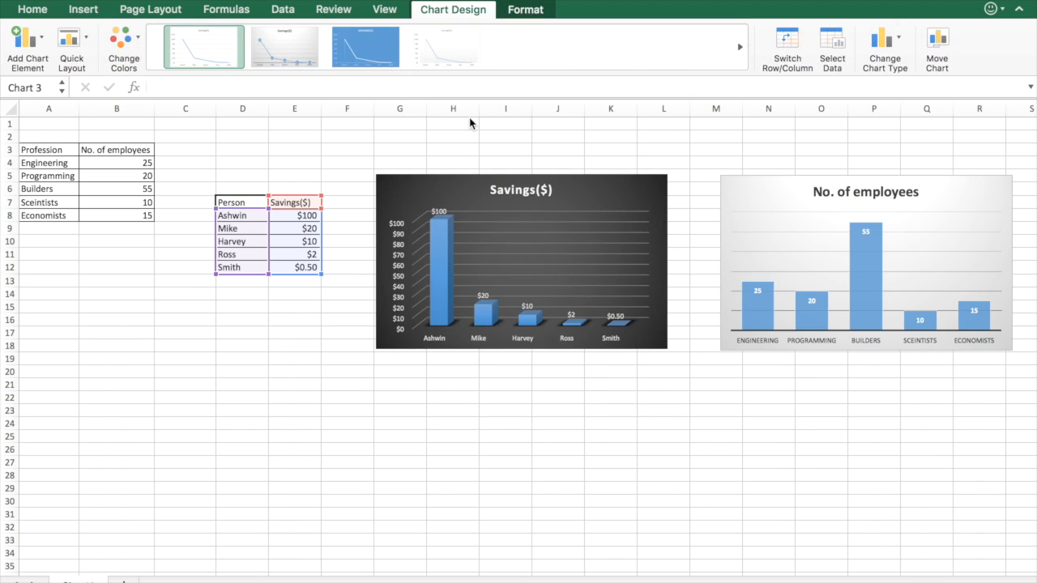
pyautogui.moveTo(586, 278); pyautogui.dragTo(337, 306)
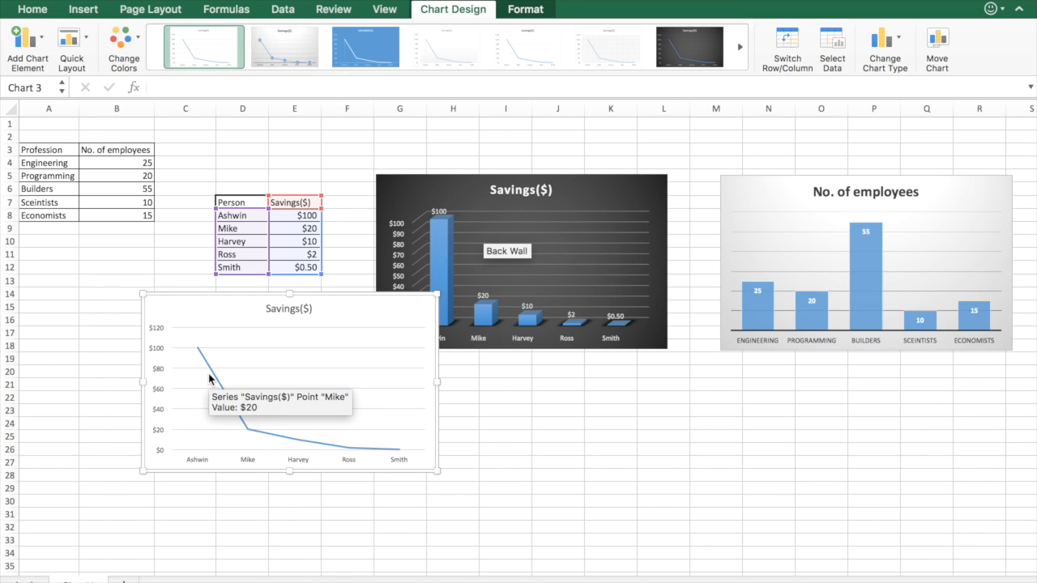
pyautogui.moveTo(349, 313); pyautogui.dragTo(698, 191)
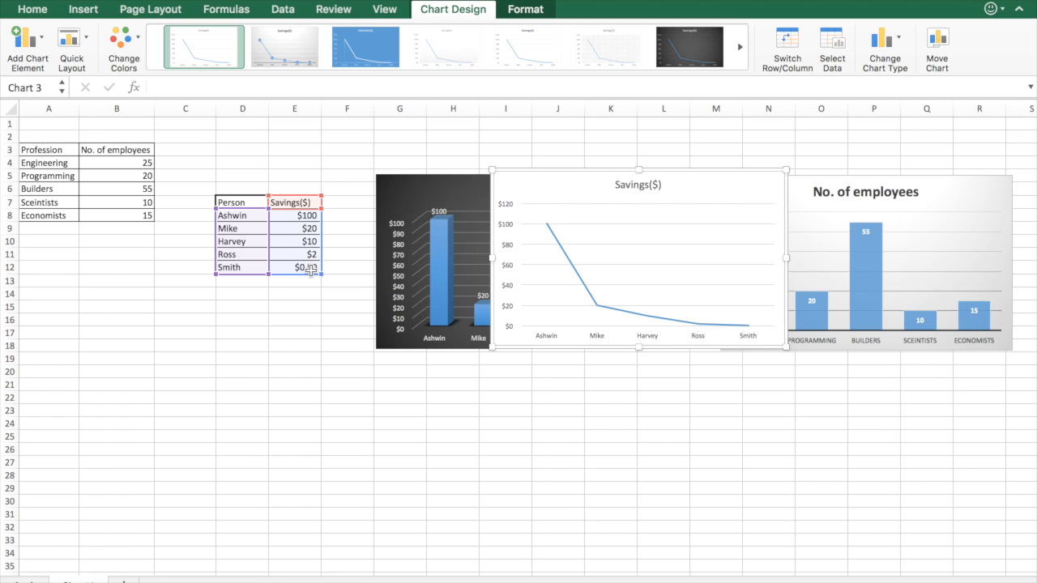
# Step: Examine the data points along the Savings($) line chart and compare them with the amounts in the savings table
pyautogui.moveTo(548, 225)
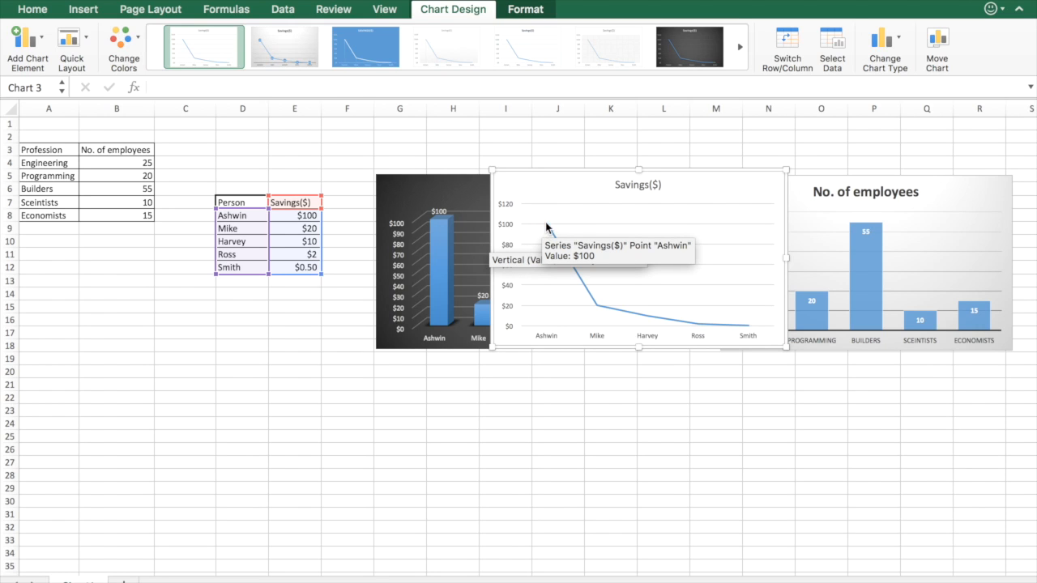
pyautogui.moveTo(601, 306)
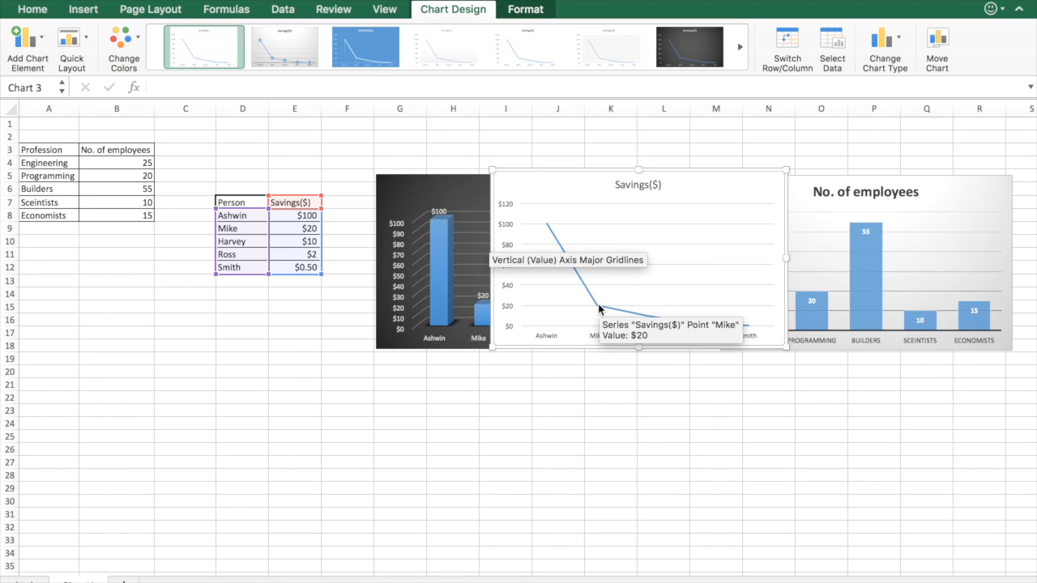
pyautogui.moveTo(649, 317)
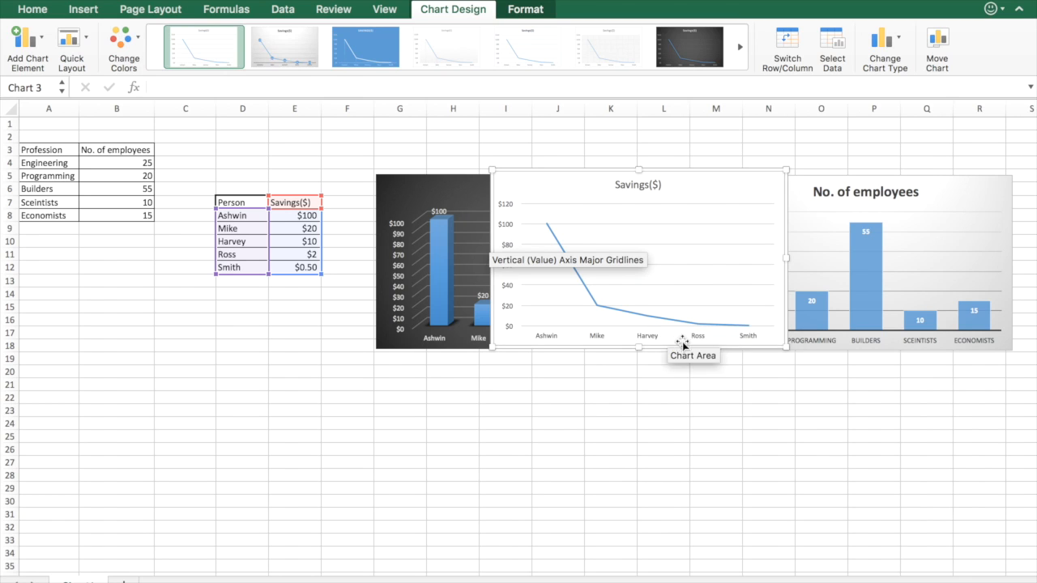
pyautogui.moveTo(745, 328)
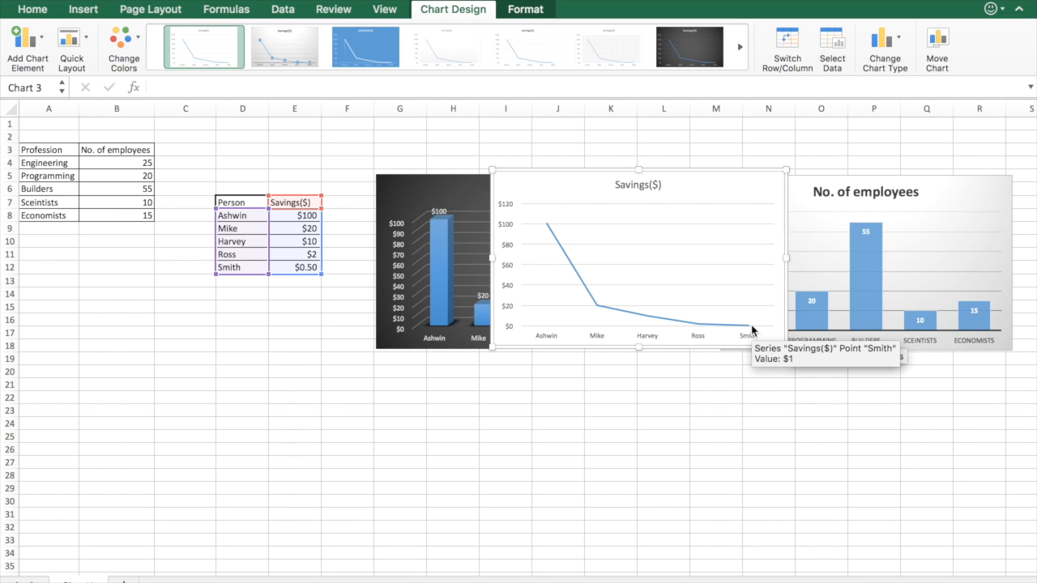
pyautogui.moveTo(687, 325)
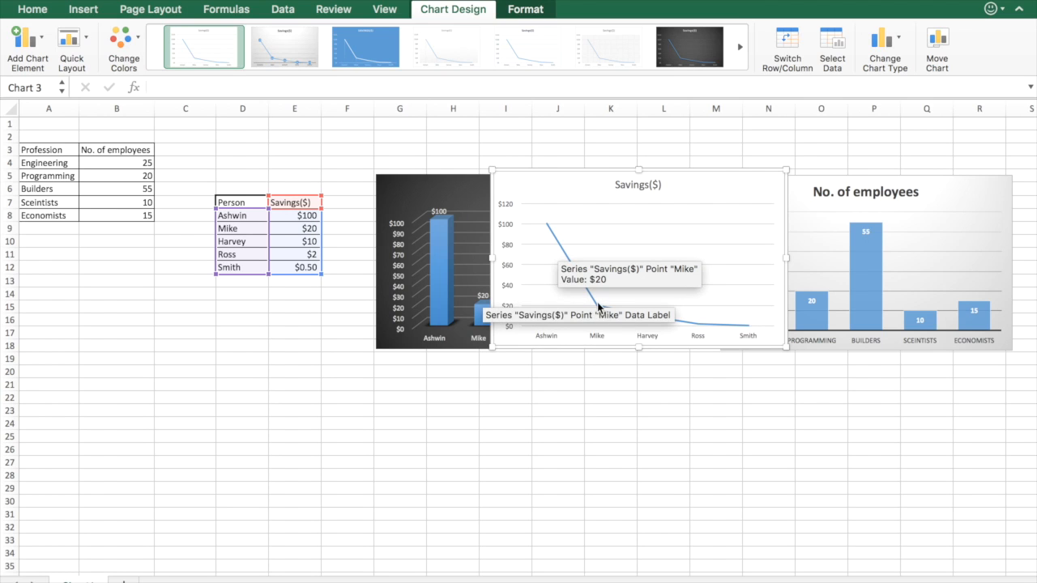
pyautogui.click(580, 447)
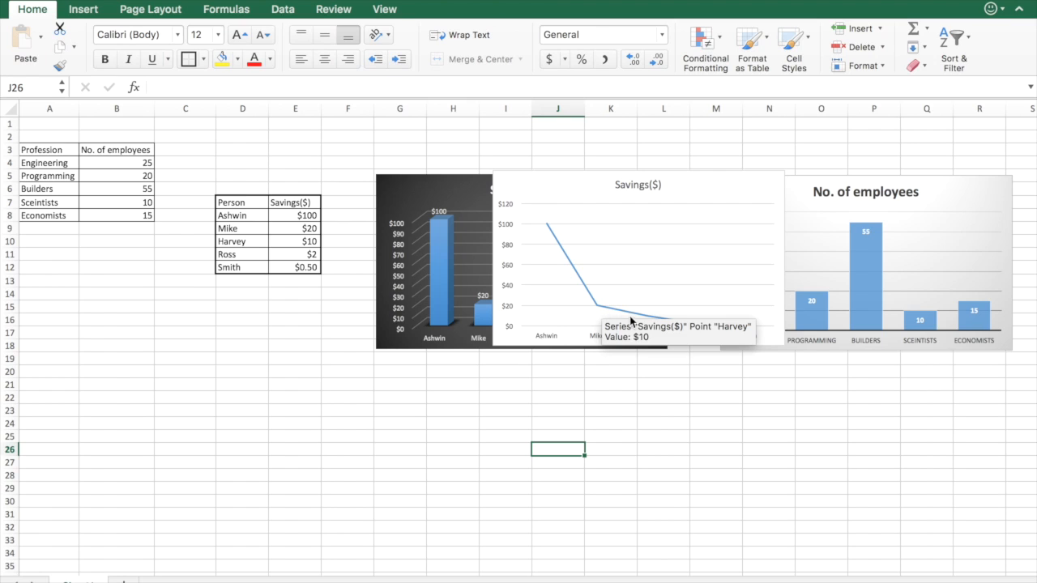
pyautogui.click(739, 371)
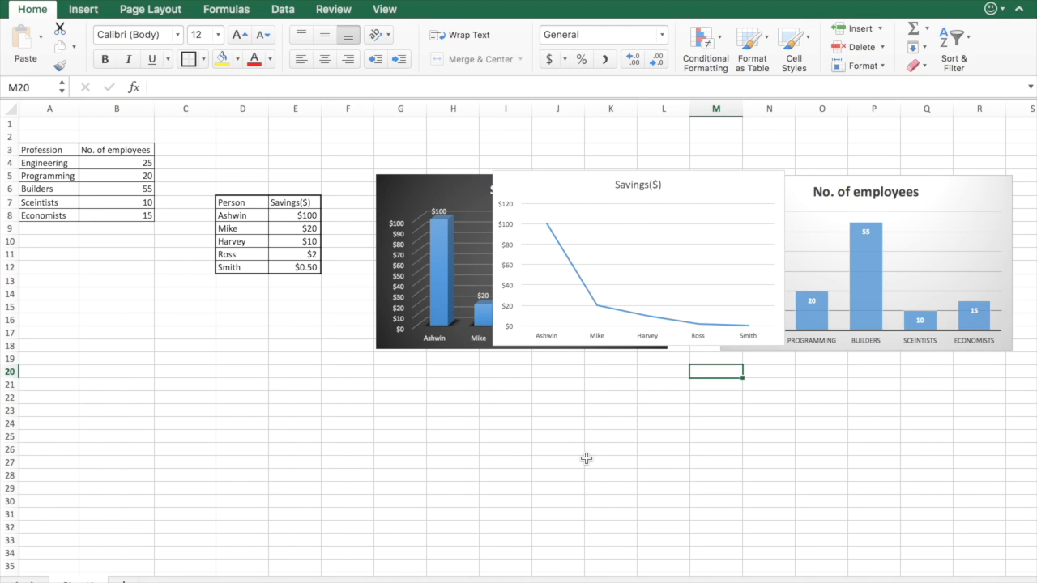
# Step: Move the Savings($) line chart down so it starts at about row 10, overlapping the lower part of the column charts
pyautogui.moveTo(716, 327)
pyautogui.moveTo(737, 195); pyautogui.dragTo(749, 265)
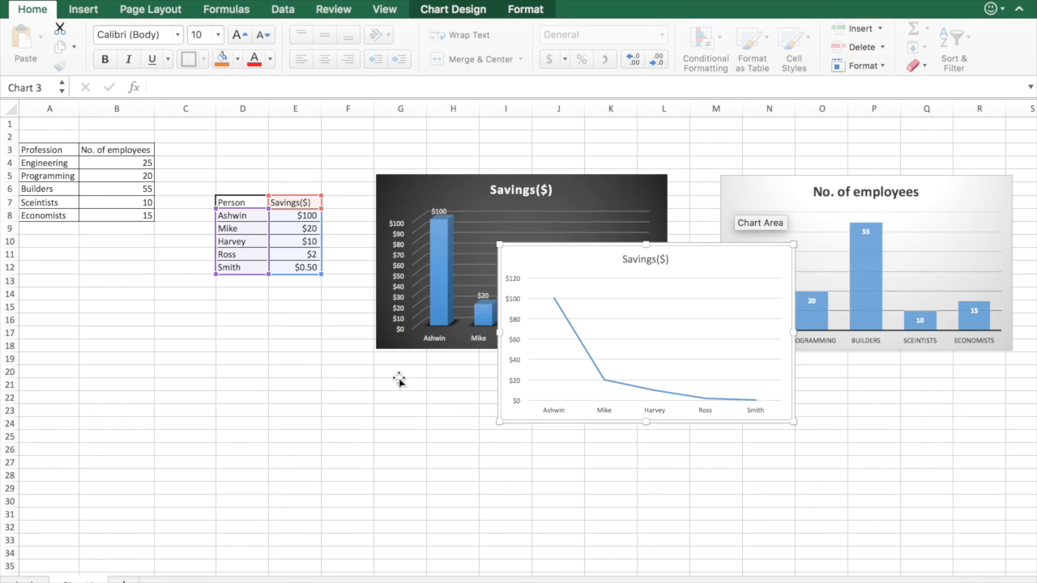
pyautogui.click(373, 381)
# Step: Insert a 2-D line chart of the Profession and No. of employees table in A3:B8 and place it below the tables at about row 21
pyautogui.moveTo(50, 150); pyautogui.dragTo(114, 214)
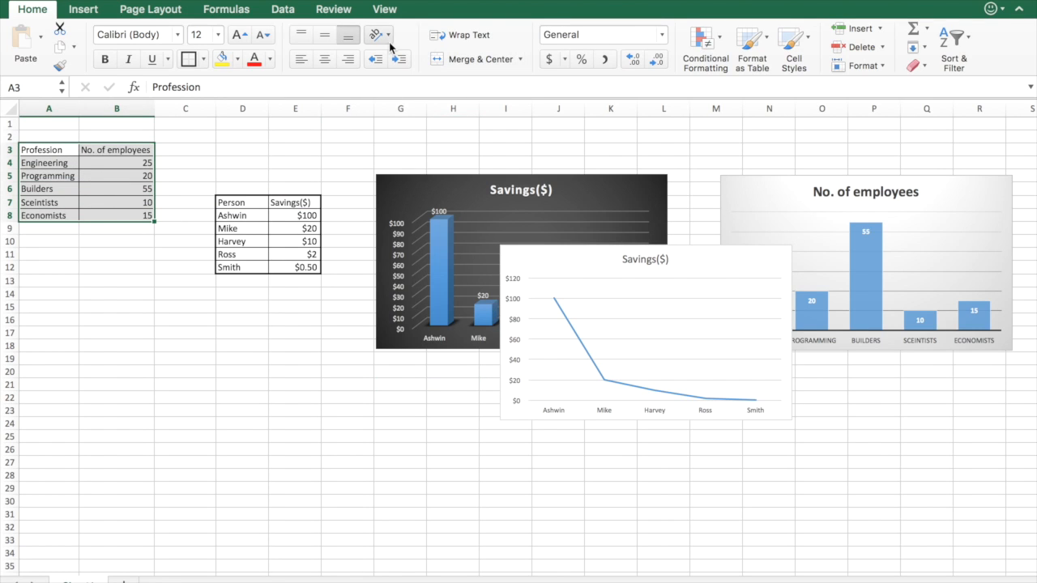
pyautogui.click(84, 9)
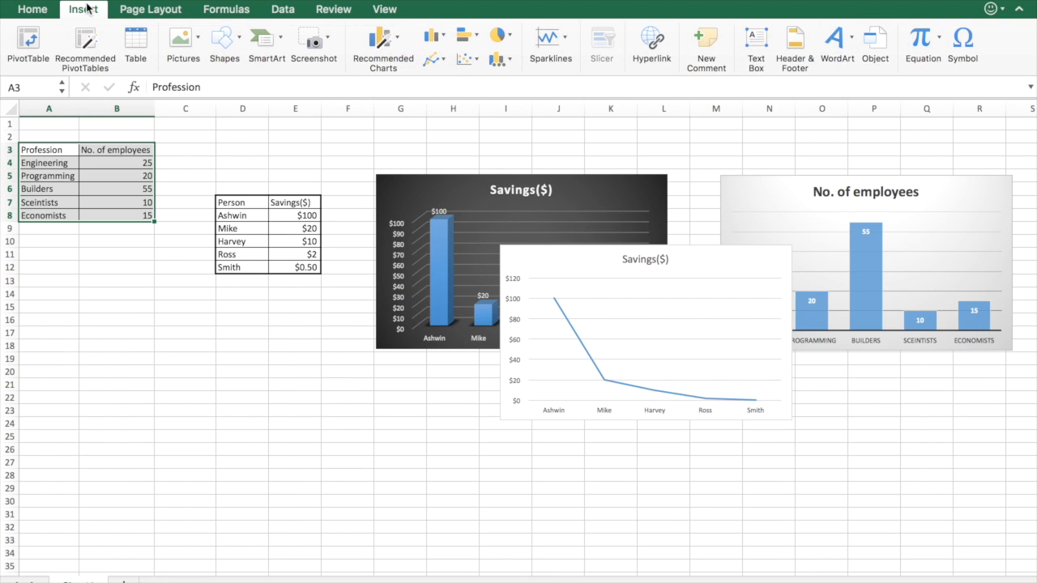
pyautogui.click(430, 61)
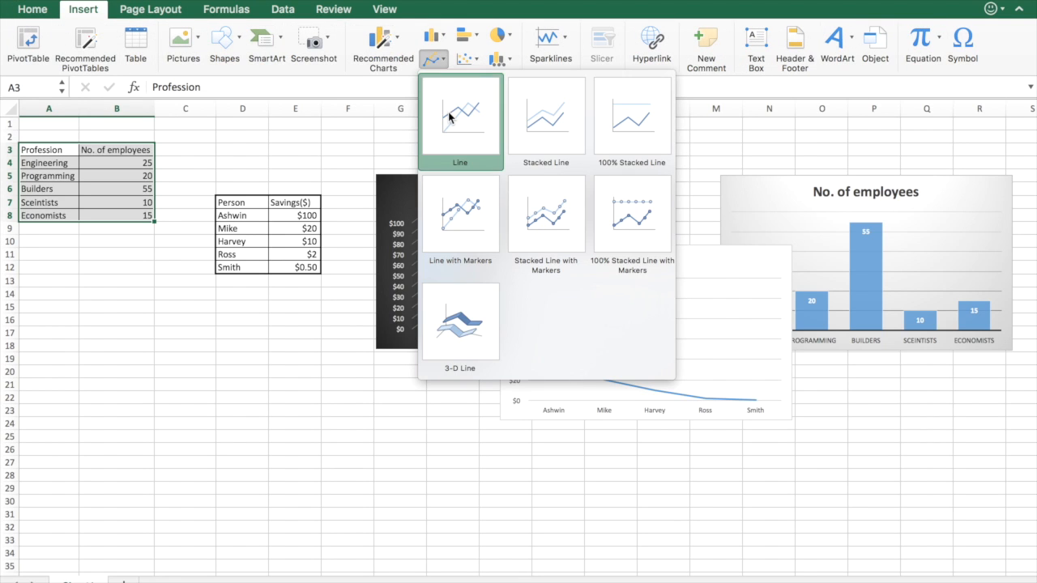
pyautogui.click(450, 118)
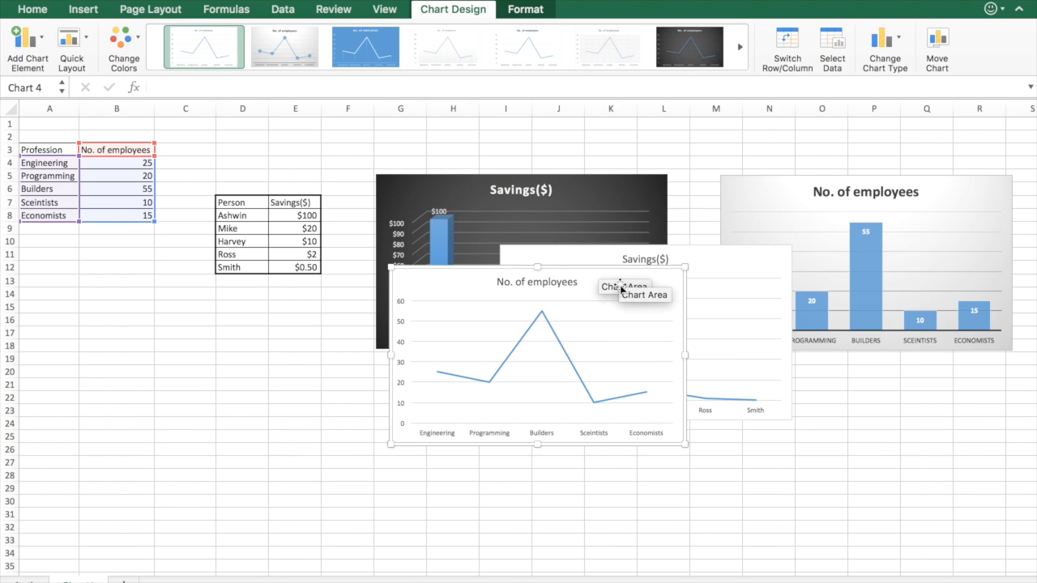
pyautogui.moveTo(421, 271); pyautogui.dragTo(293, 142)
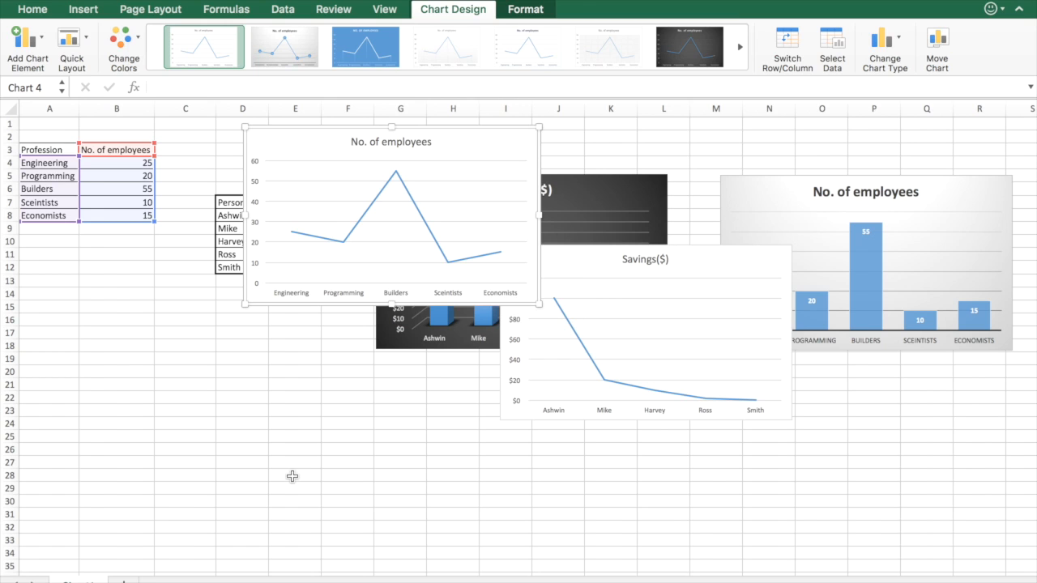
pyautogui.moveTo(477, 167); pyautogui.dragTo(387, 415)
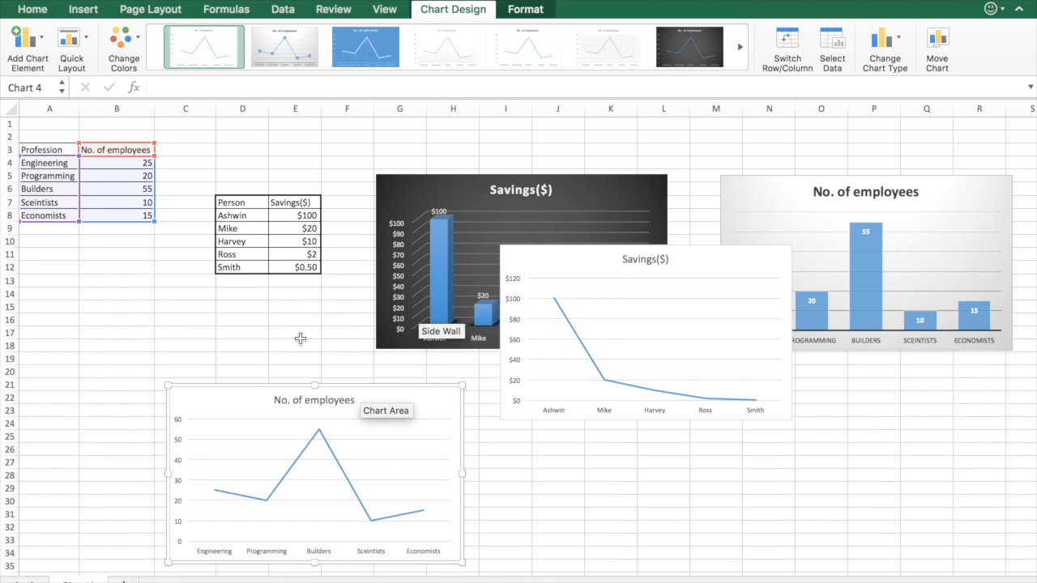
# Step: Rearrange the charts, moving the No. of employees line chart up to about row 18 and the 3-D Savings($) chart to row 1 from column F
pyautogui.moveTo(40, 150); pyautogui.dragTo(111, 208)
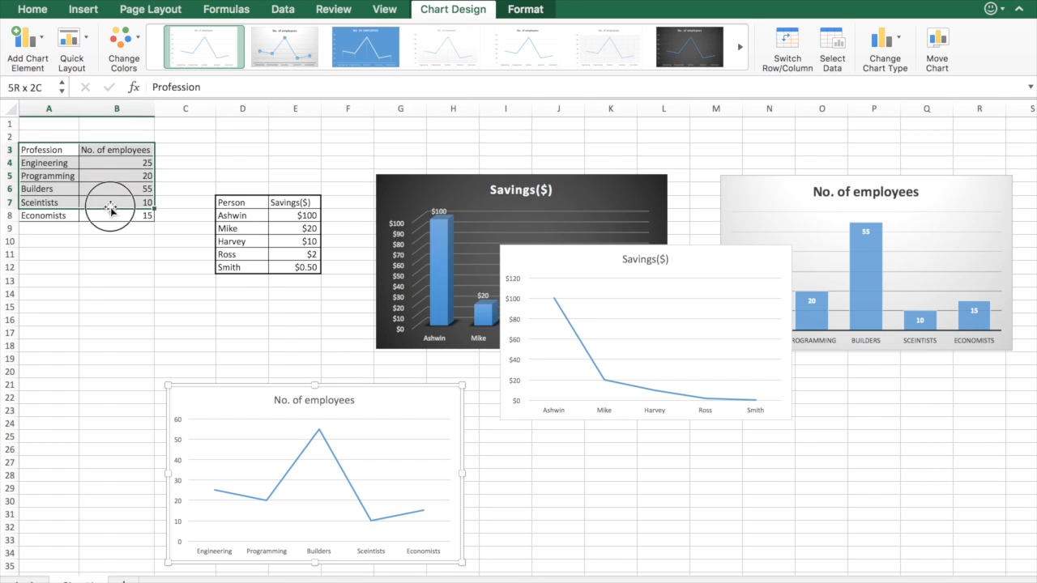
pyautogui.click(100, 273)
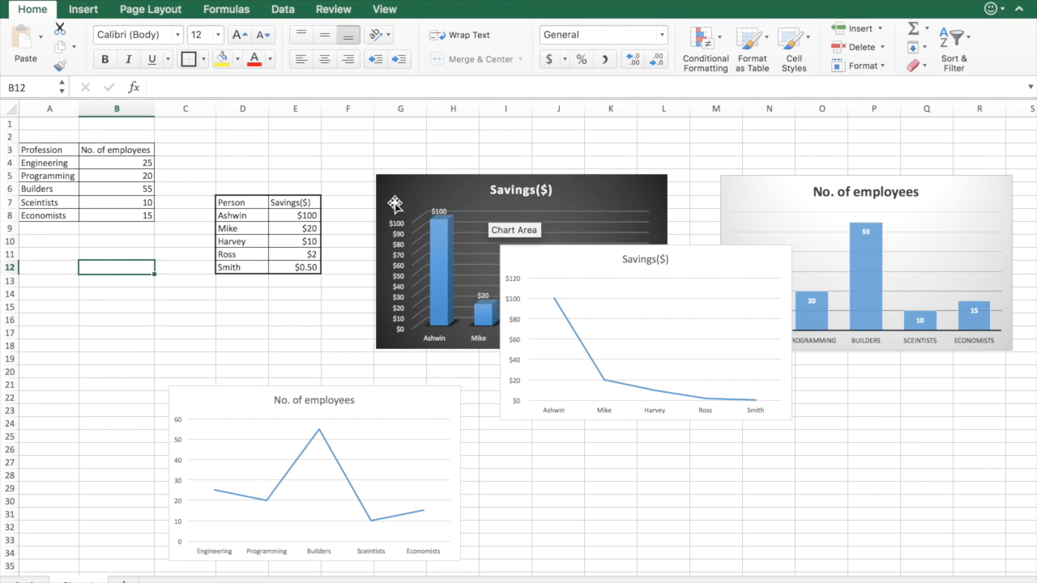
pyautogui.moveTo(458, 191); pyautogui.dragTo(531, 161)
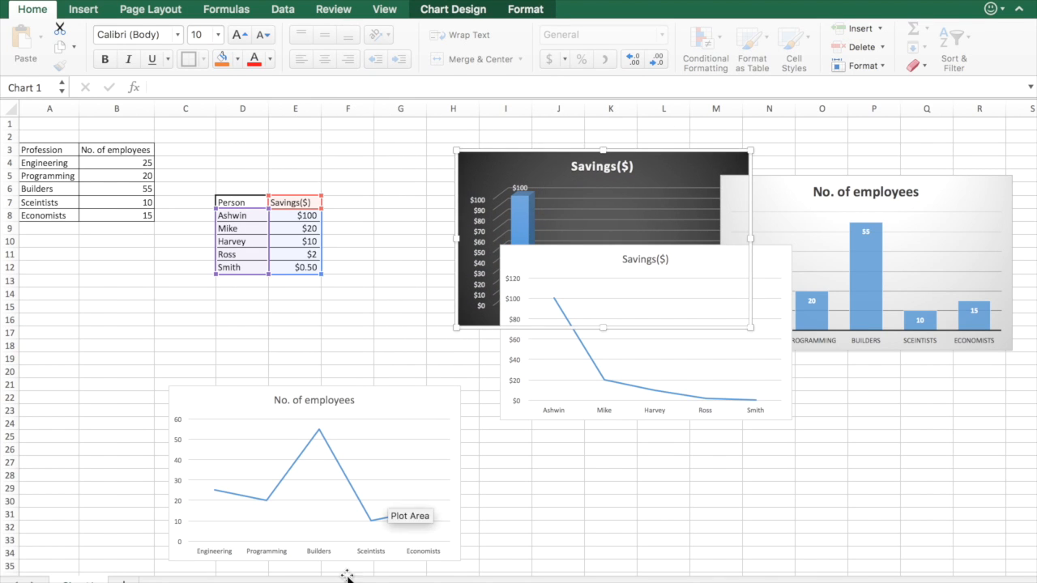
pyautogui.click(422, 404)
pyautogui.moveTo(422, 403); pyautogui.dragTo(701, 171)
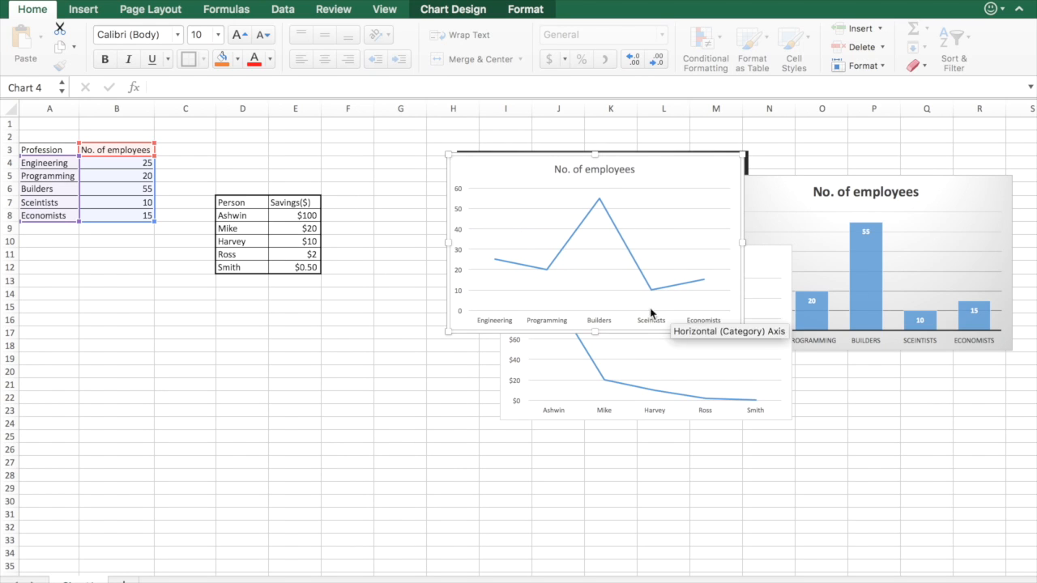
pyautogui.click(695, 172)
pyautogui.moveTo(695, 172); pyautogui.dragTo(414, 357)
pyautogui.moveTo(664, 166); pyautogui.dragTo(554, 123)
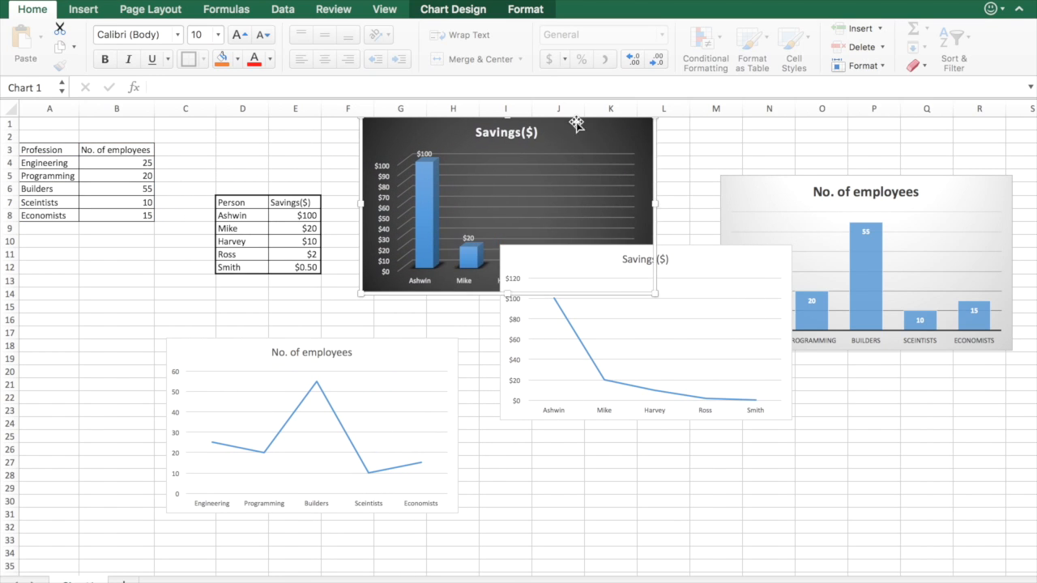
pyautogui.scroll(-5, 452, 278)
pyautogui.scroll(5, 451, 278)
pyautogui.hscroll(1, 451, 278)
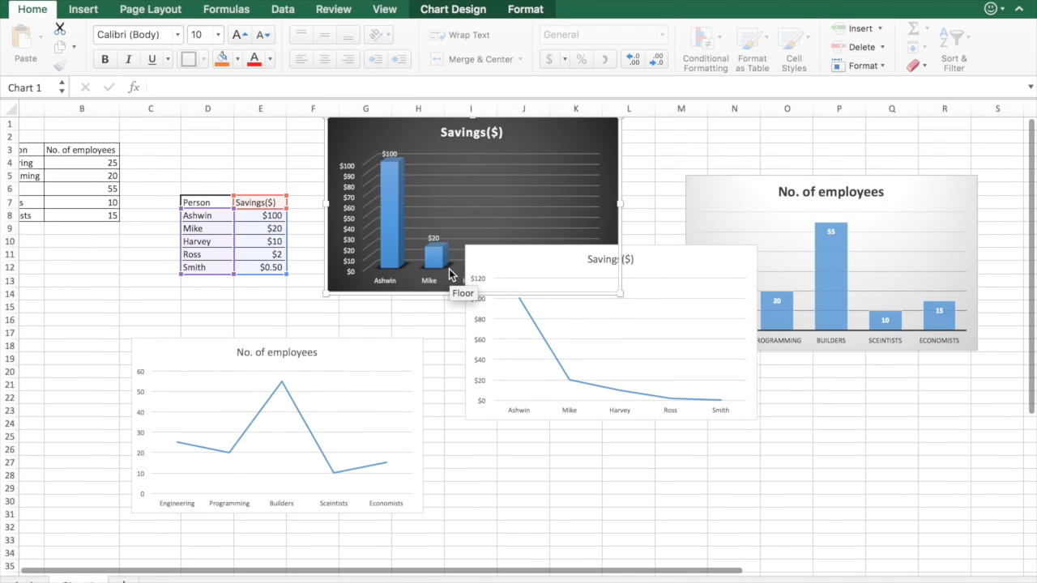
pyautogui.hscroll(-2, 450, 272)
pyautogui.hscroll(5, 348, 294)
pyautogui.hscroll(-5, 349, 294)
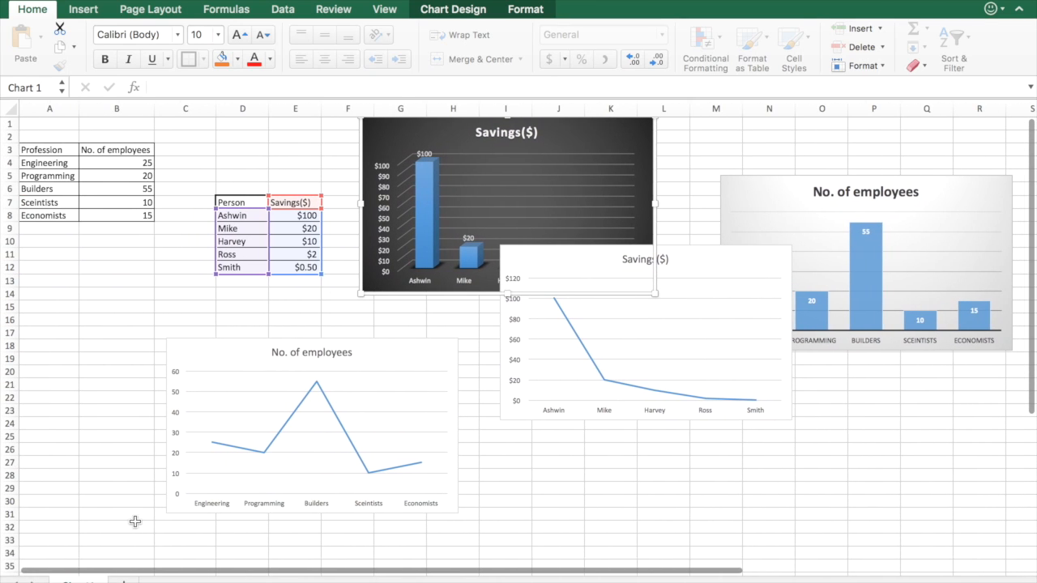
pyautogui.click(145, 268)
pyautogui.click(244, 132)
pyautogui.click(204, 224)
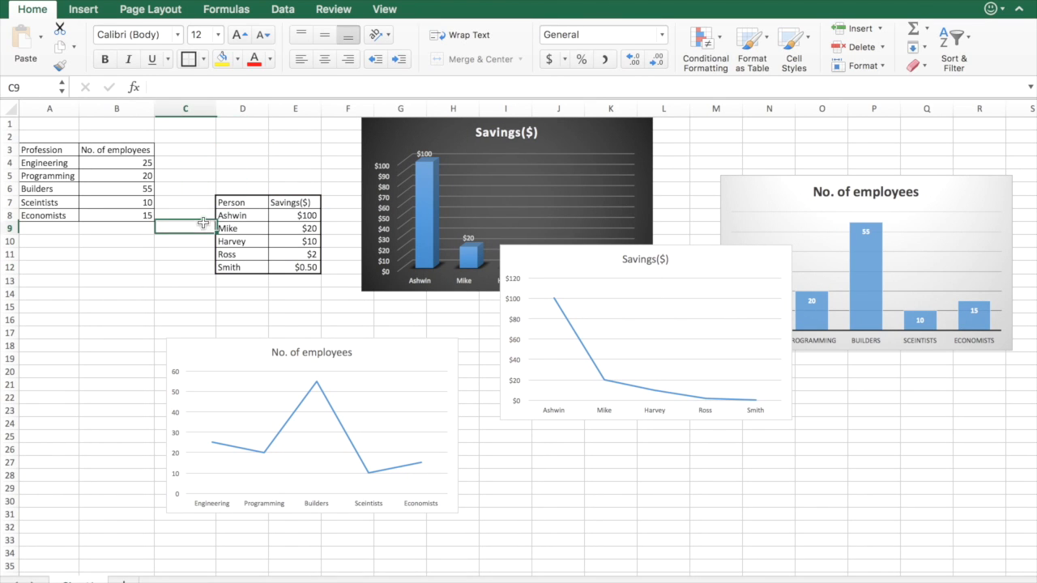
# Step: Fill the Profession and No. of employees table in A3:B8 with yellow
pyautogui.moveTo(49, 153); pyautogui.dragTo(130, 214)
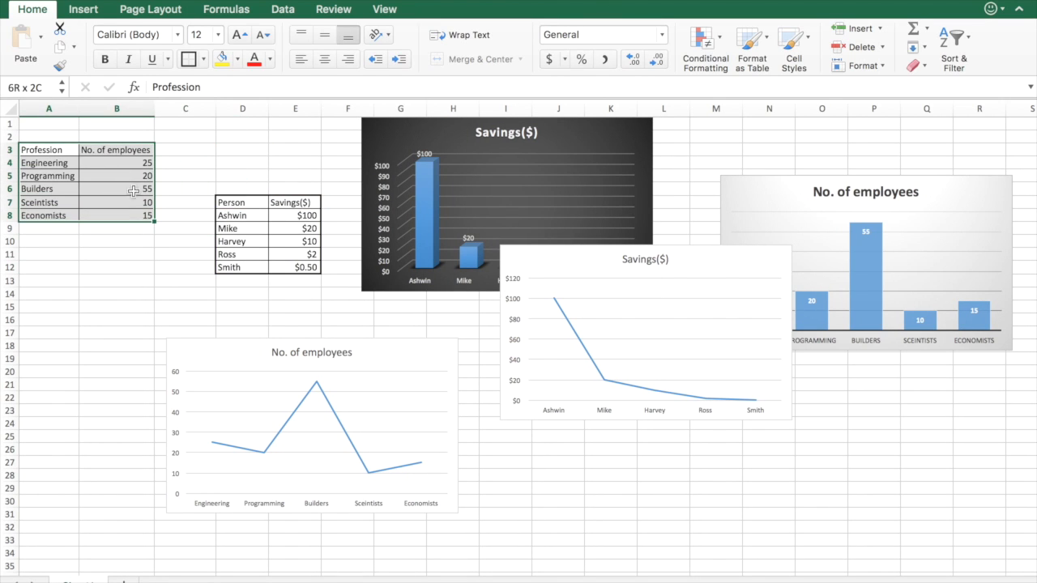
pyautogui.click(223, 63)
# Step: Fill the Person and Savings($) table in D7:E13 with blue
pyautogui.moveTo(232, 203); pyautogui.dragTo(290, 262)
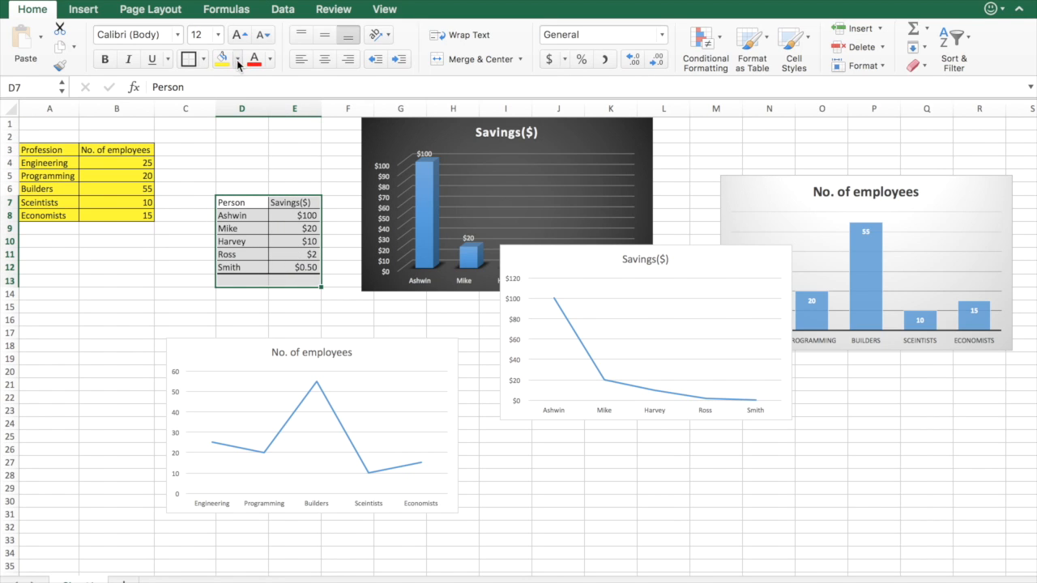
pyautogui.click(237, 59)
pyautogui.click(287, 134)
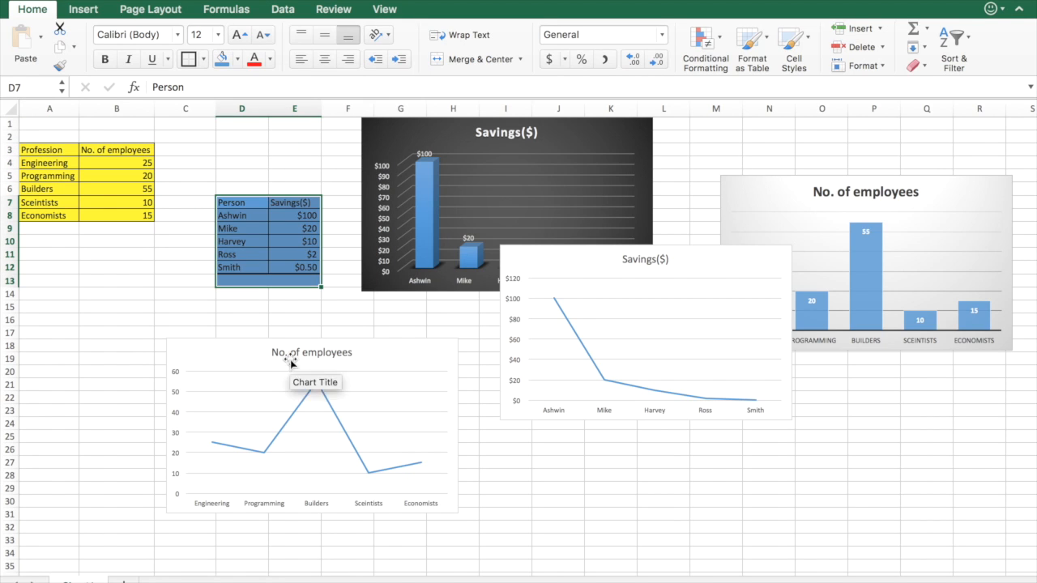
pyautogui.click(347, 317)
pyautogui.moveTo(335, 417)
pyautogui.hscroll(5, 335, 417)
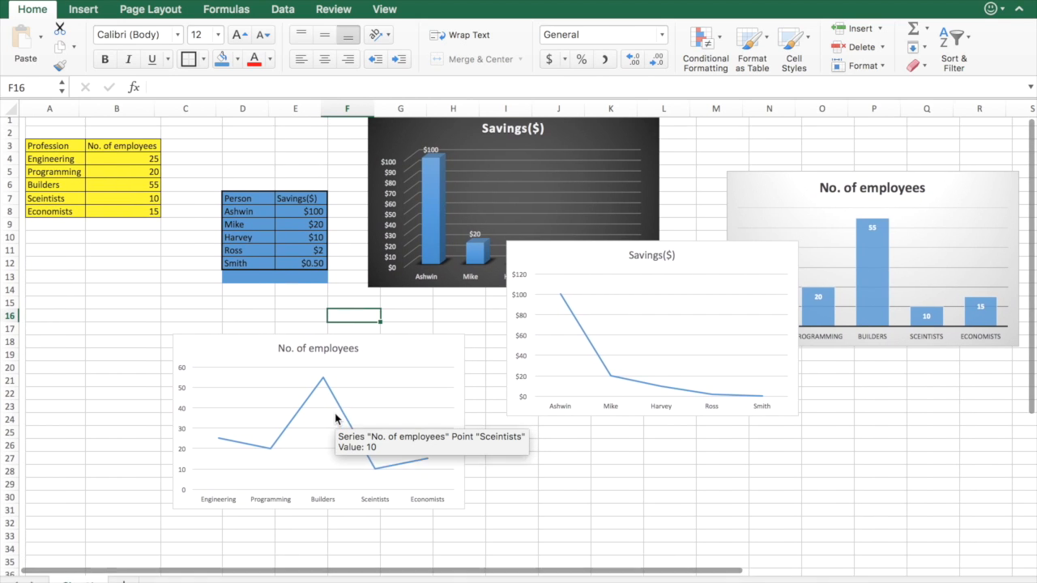
pyautogui.hscroll(-5, 336, 418)
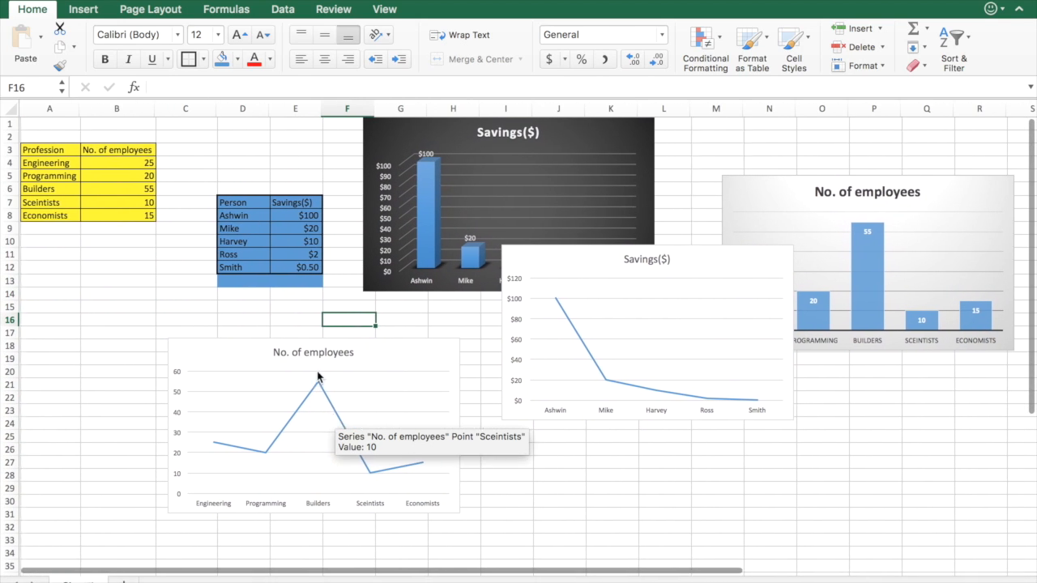
pyautogui.moveTo(43, 149); pyautogui.dragTo(140, 214)
pyautogui.moveTo(225, 202); pyautogui.dragTo(287, 269)
pyautogui.click(131, 327)
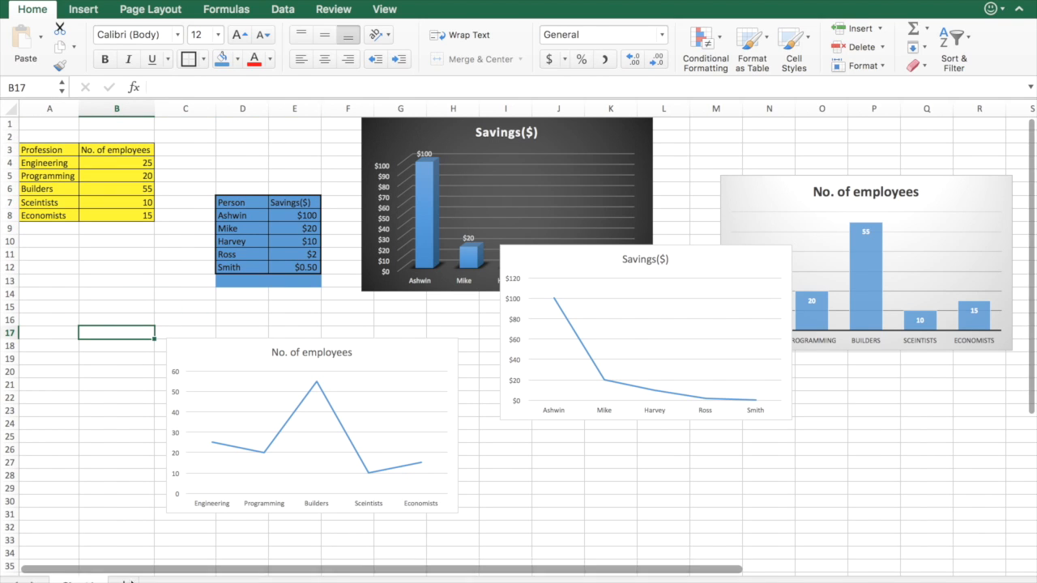
# Step: Add a new blank worksheet to the workbook
pyautogui.click(122, 580)
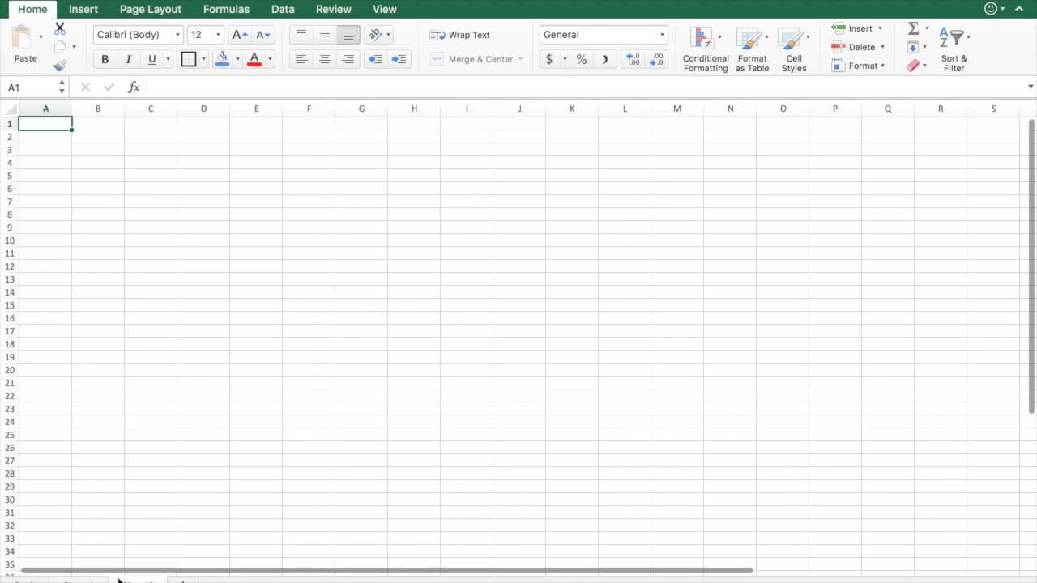
pyautogui.click(130, 276)
pyautogui.click(209, 225)
pyautogui.click(179, 188)
pyautogui.click(148, 171)
pyautogui.click(140, 160)
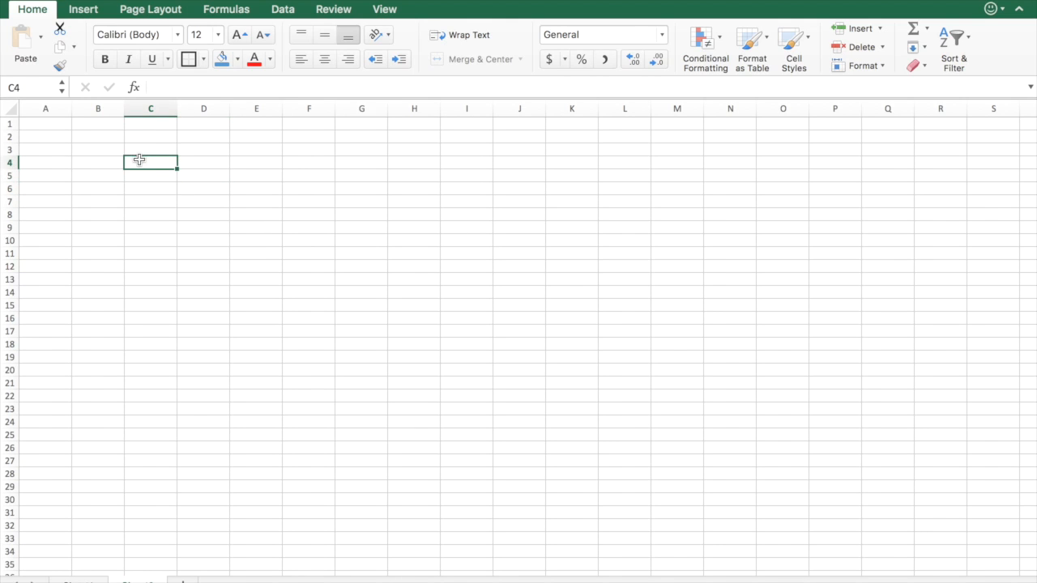
pyautogui.click(154, 150)
pyautogui.click(98, 148)
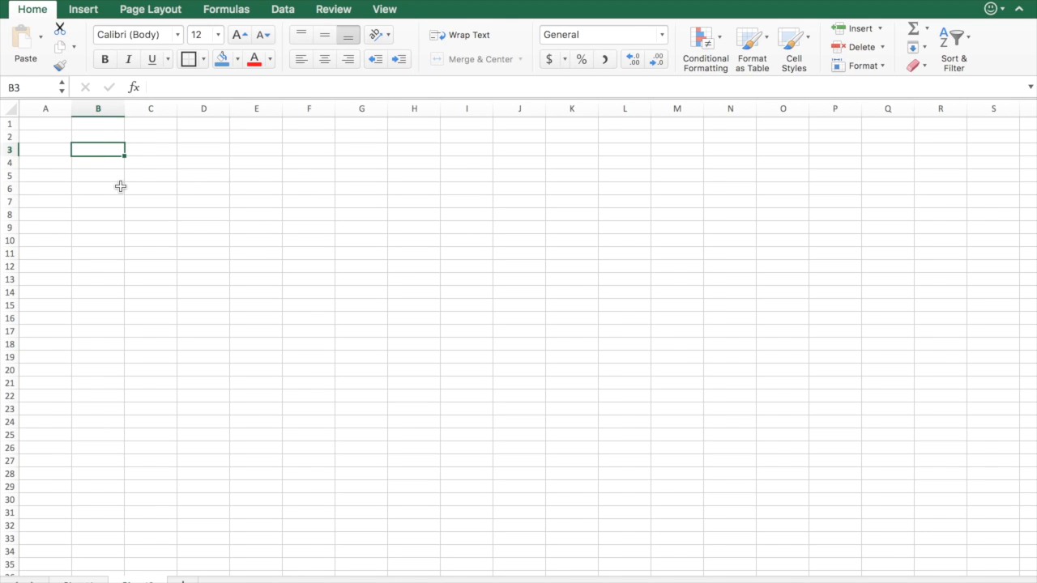
pyautogui.scroll(3, 117, 181)
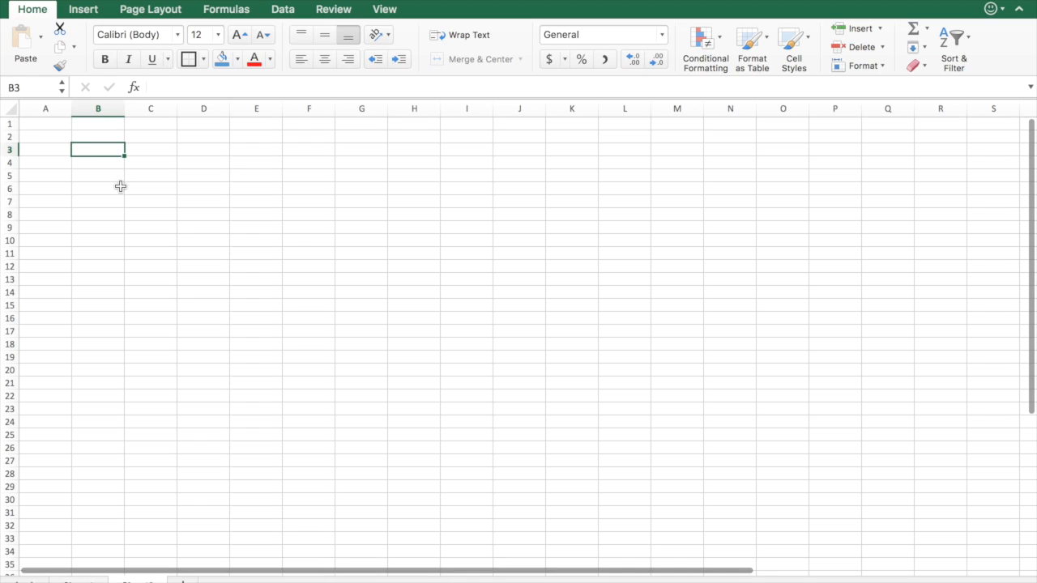
pyautogui.click(166, 162)
pyautogui.click(167, 154)
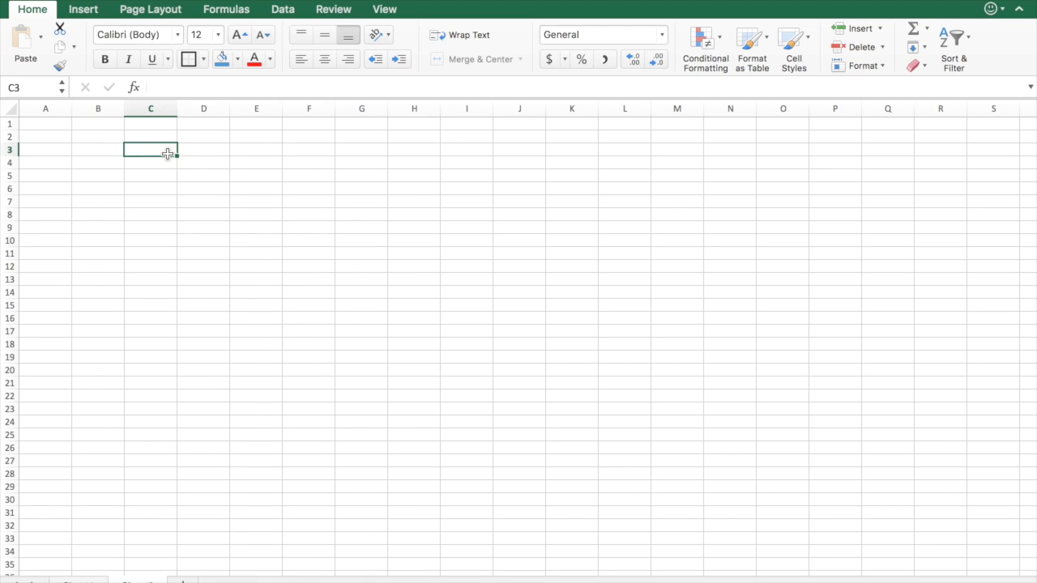
pyautogui.click(197, 152)
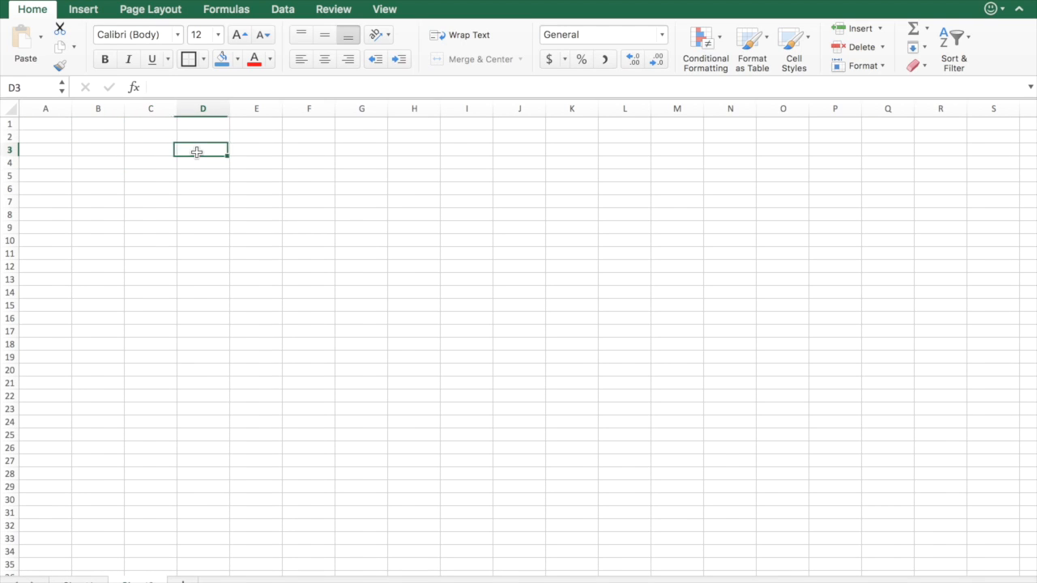
pyautogui.click(155, 152)
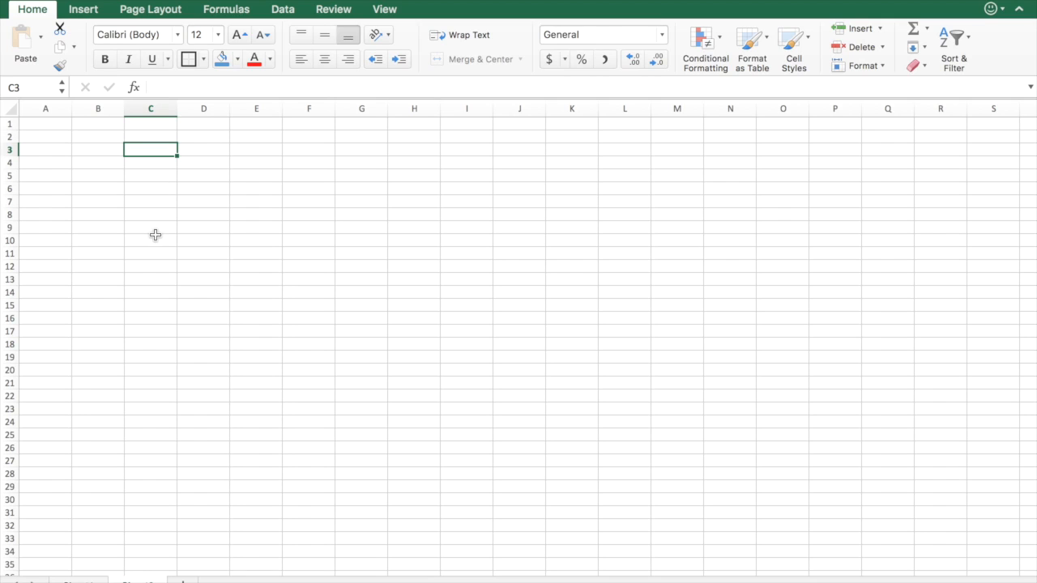
pyautogui.moveTo(177, 154); pyautogui.dragTo(171, 207)
pyautogui.click(234, 253)
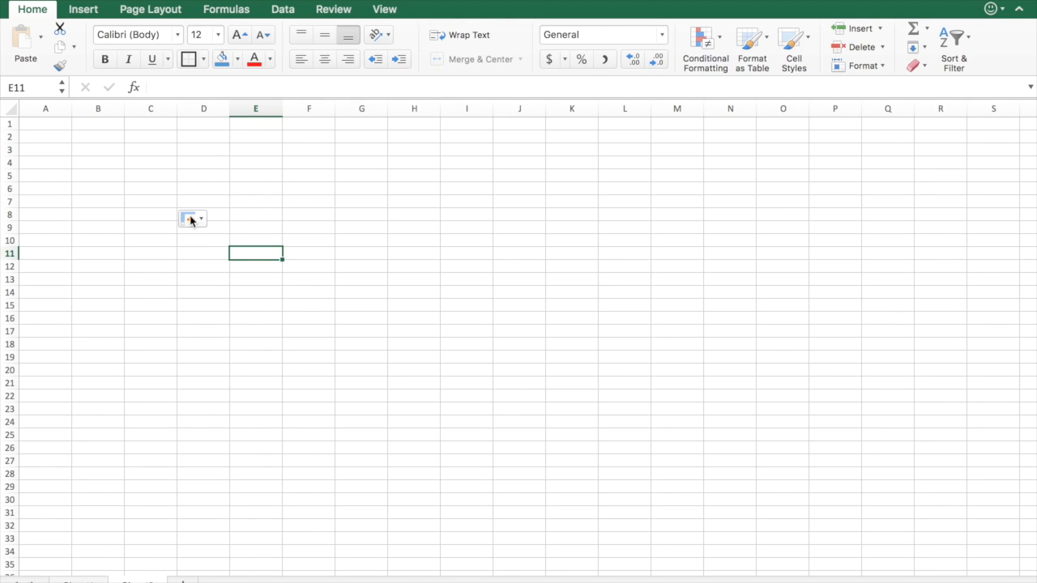
pyautogui.click(188, 219)
pyautogui.click(234, 207)
# Step: Enter the number 1 in cell E4 and the number 2 in cell F4
pyautogui.click(268, 162)
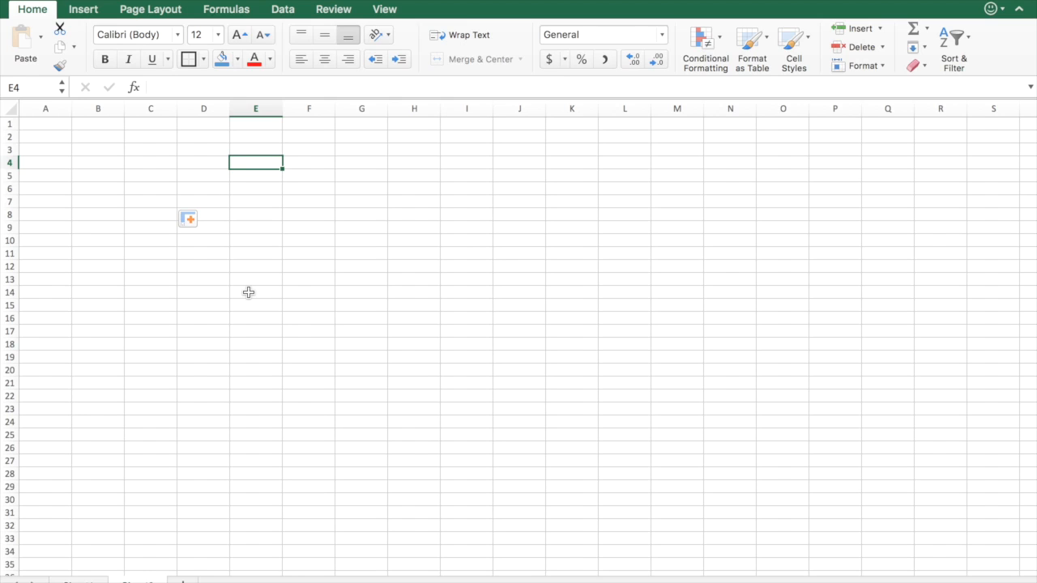
pyautogui.write('1')
pyautogui.click(317, 160)
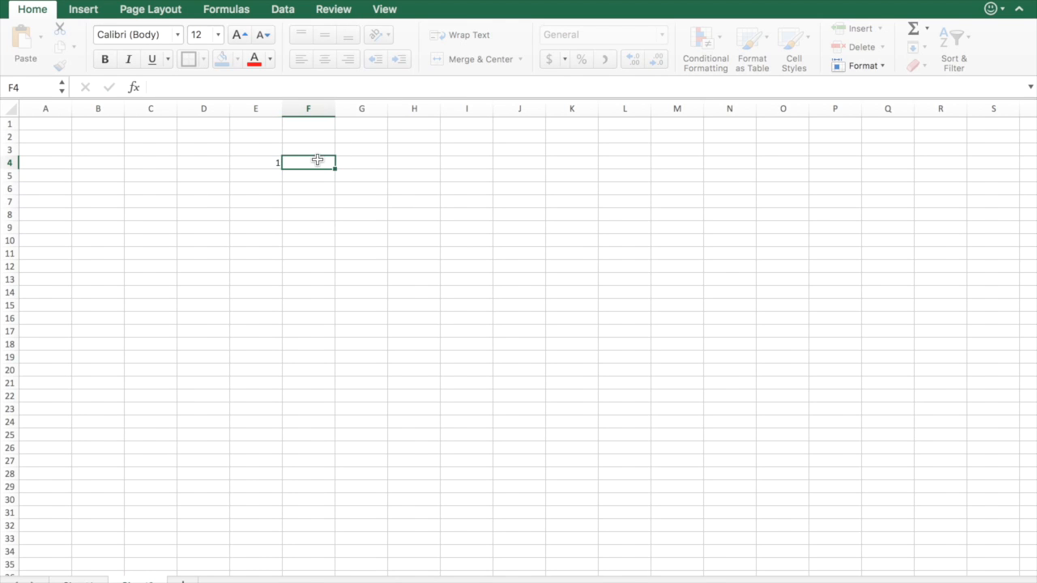
pyautogui.write('2')
pyautogui.click(311, 265)
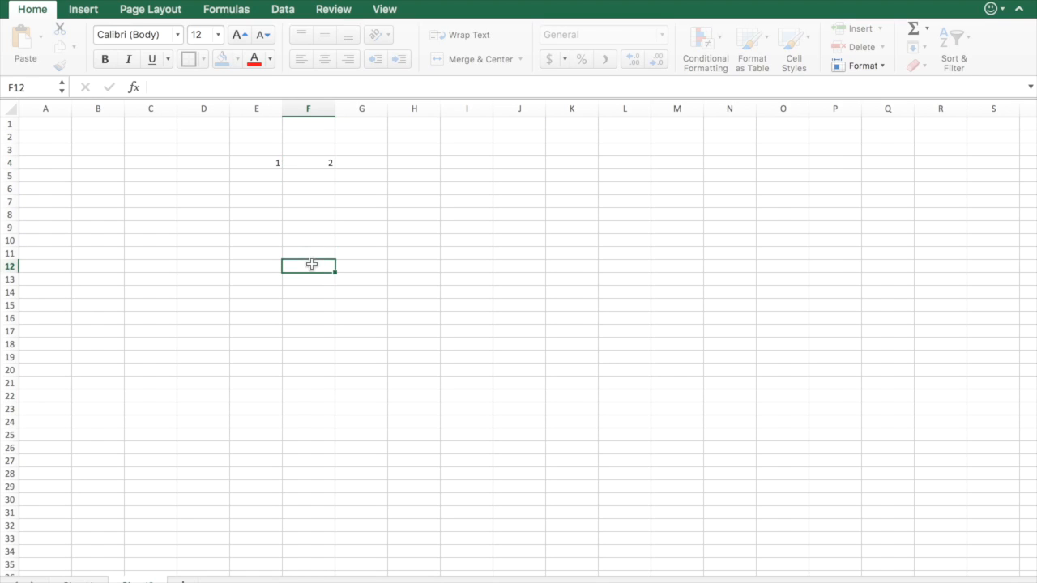
# Step: Continue the number series below the 1 in column E by entering 2, 3, 4 and 5 in E5:E8
pyautogui.click(267, 178)
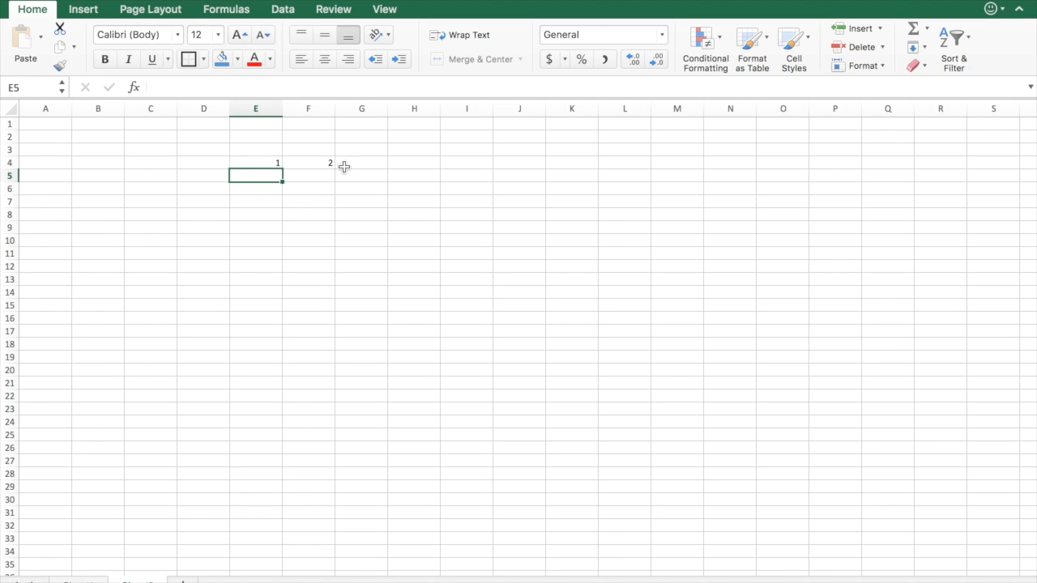
pyautogui.click(264, 160)
pyautogui.click(250, 176)
pyautogui.write('2')
pyautogui.press('Return')
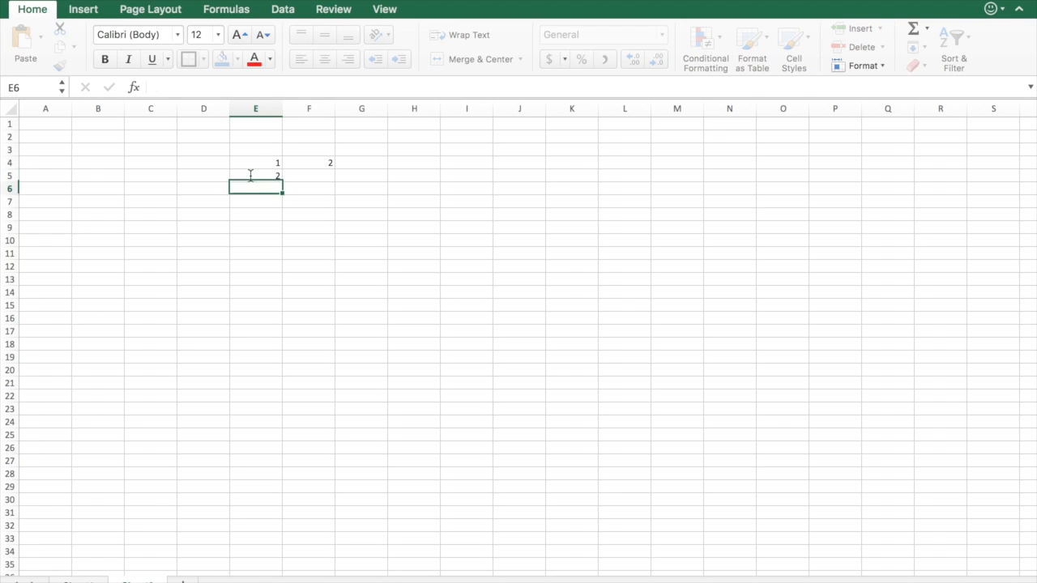
pyautogui.write('3')
pyautogui.press('Return')
pyautogui.write('4')
pyautogui.press('Return')
pyautogui.press('Return')
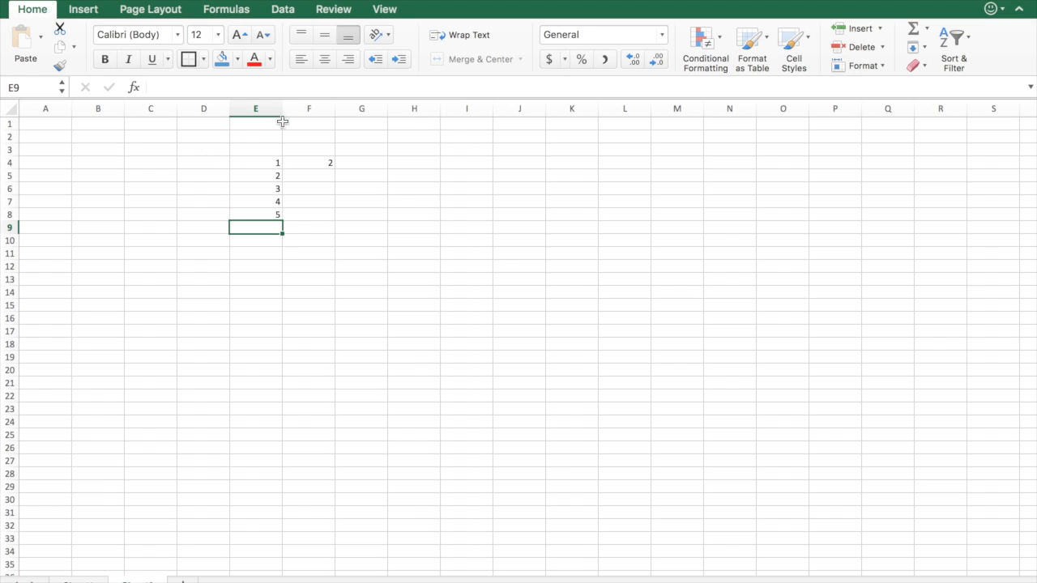
# Step: Enter the heading "No. of x" in cell E3 above the number series
pyautogui.click(245, 152)
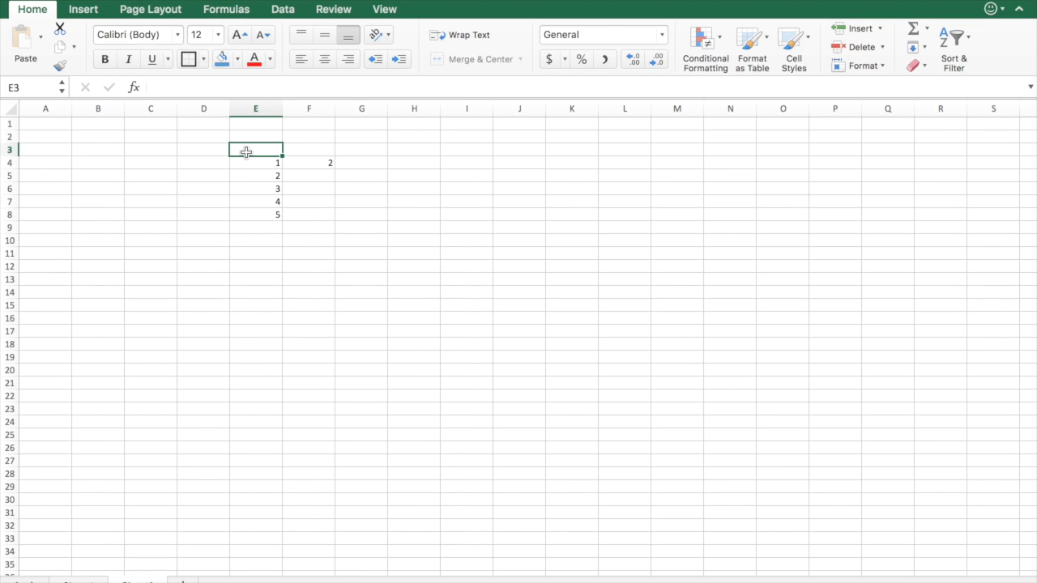
pyautogui.write('No')
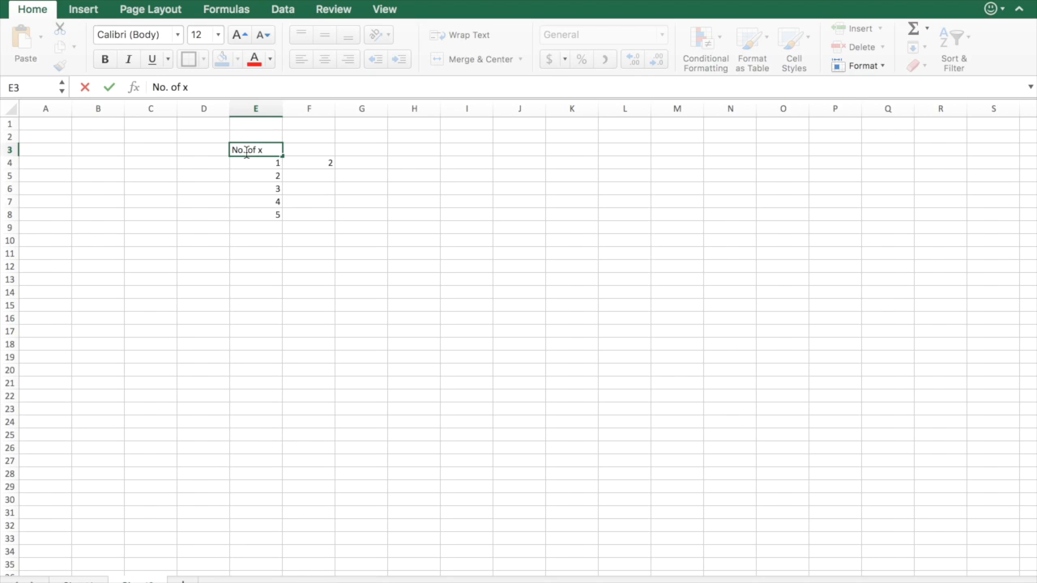
pyautogui.write('. of x')
pyautogui.click(280, 241)
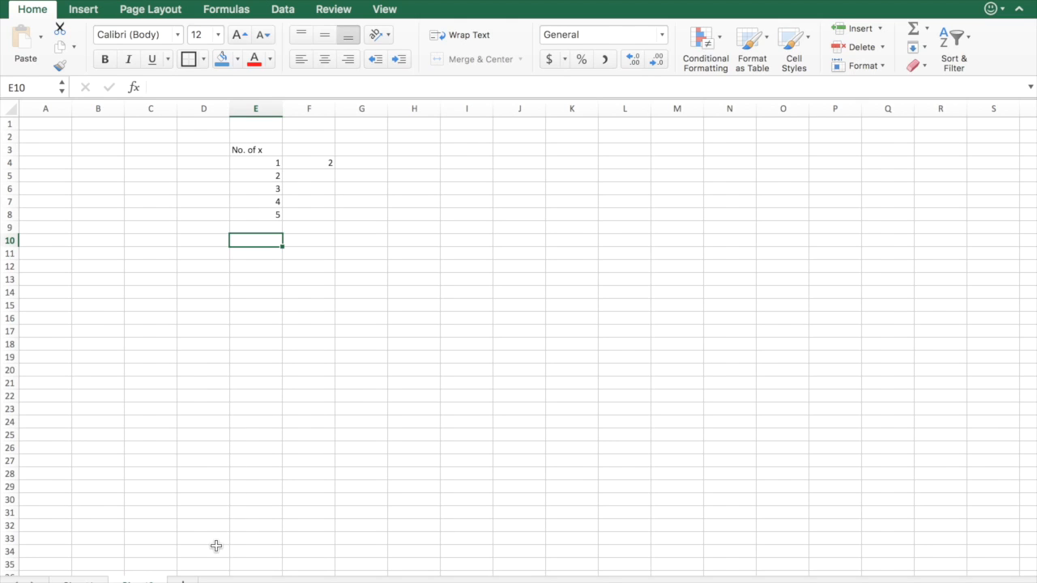
# Step: Extend the series in column E by entering 6, 7, 8 and 9 in E9:E12
pyautogui.click(254, 228)
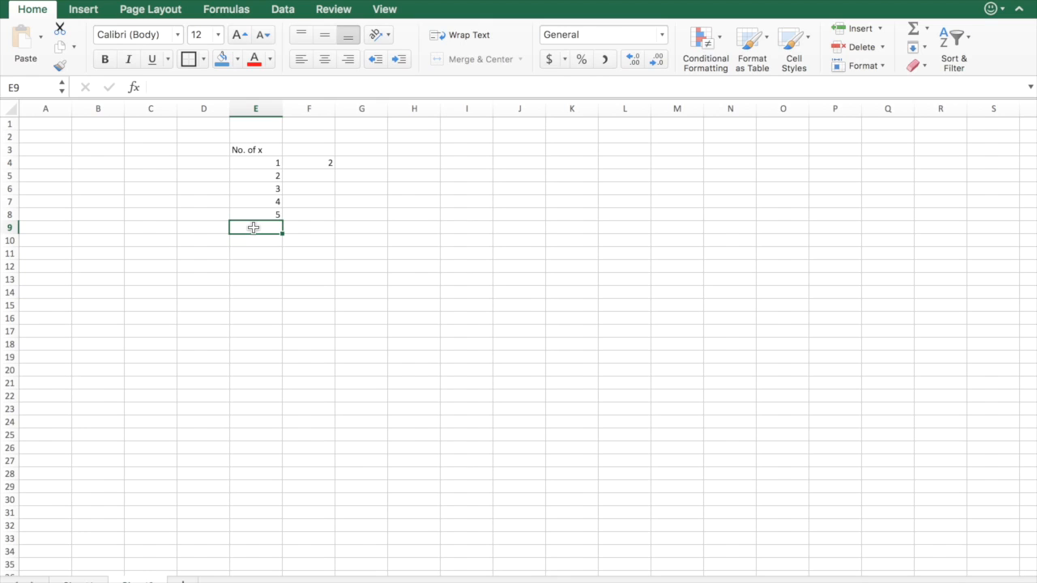
pyautogui.press('Return')
pyautogui.click(254, 227)
pyautogui.write('6')
pyautogui.press('Return')
pyautogui.write('7')
pyautogui.press('Return')
pyautogui.write('8')
pyautogui.press('Return')
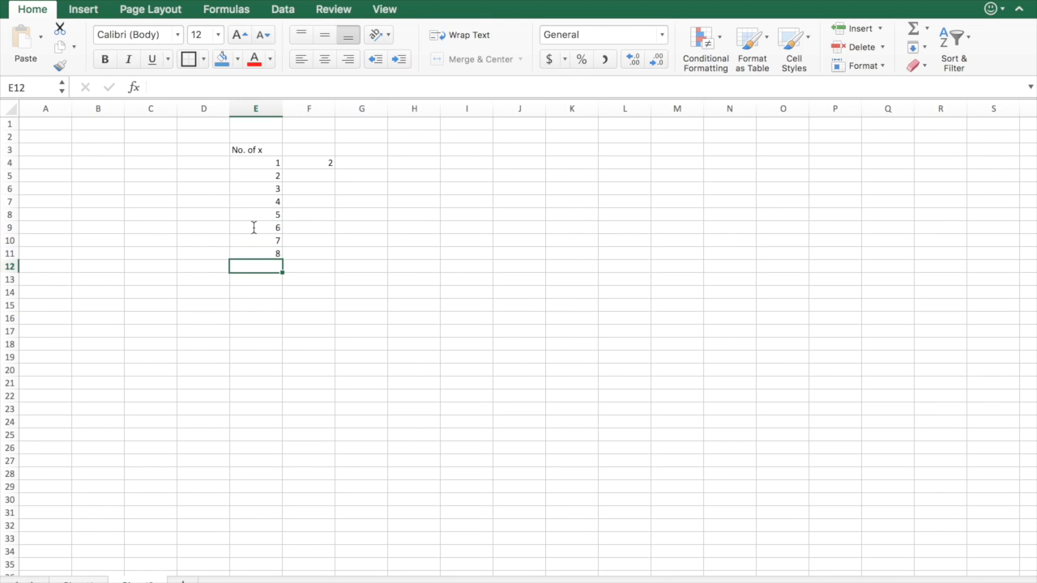
pyautogui.write('9')
pyautogui.press('Return')
# Step: Clear all the numbers in E4:E12 below the "No. of x" heading
pyautogui.moveTo(254, 261); pyautogui.dragTo(259, 160)
pyautogui.press('Delete')
pyautogui.click(256, 240)
# Step: Enter 1 in E4 and 2 in E5 below the "No. of x" heading
pyautogui.click(275, 163)
pyautogui.write('1')
pyautogui.press('Return')
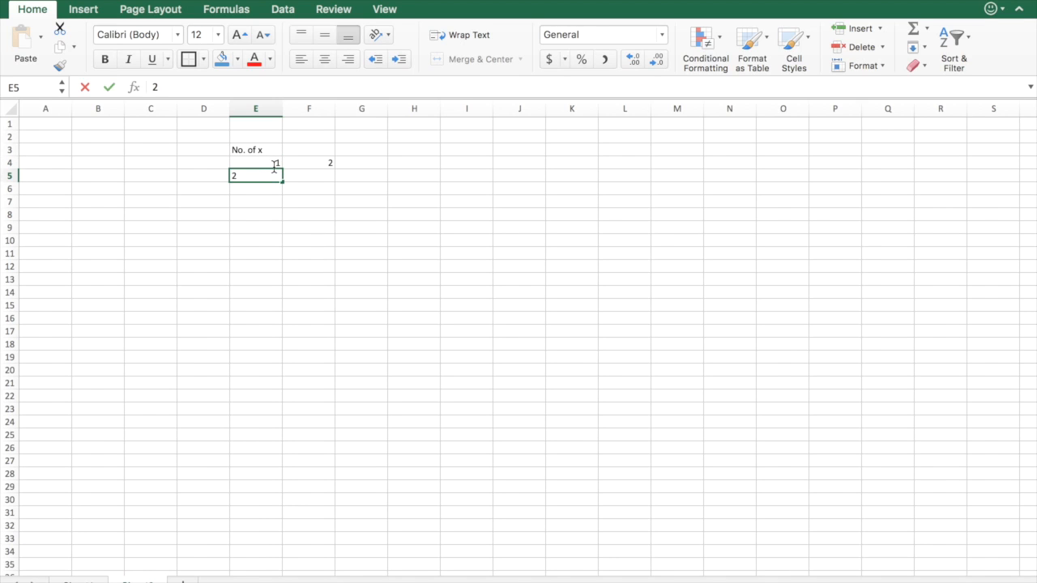
pyautogui.press('Return')
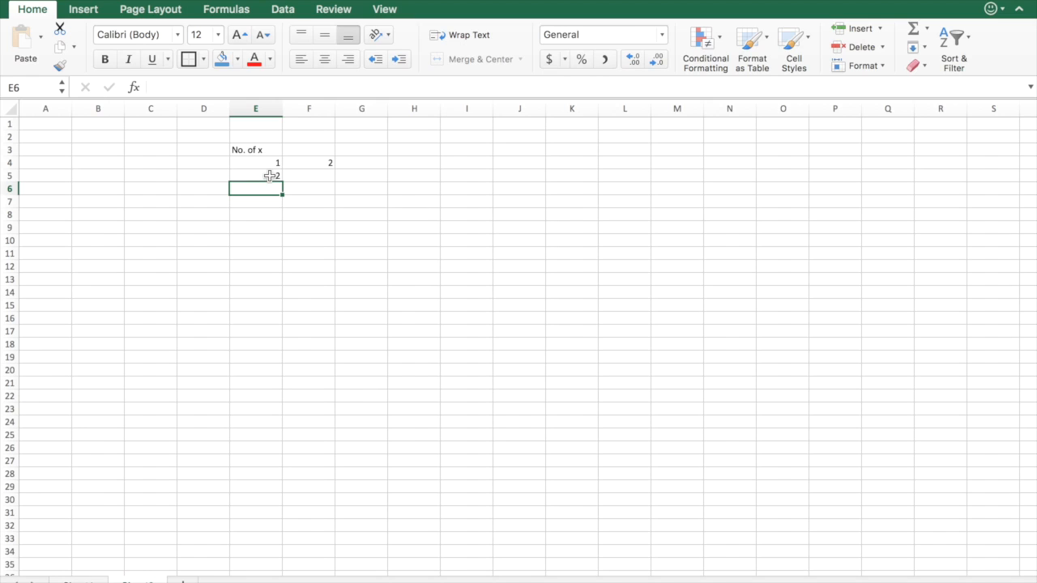
pyautogui.click(303, 194)
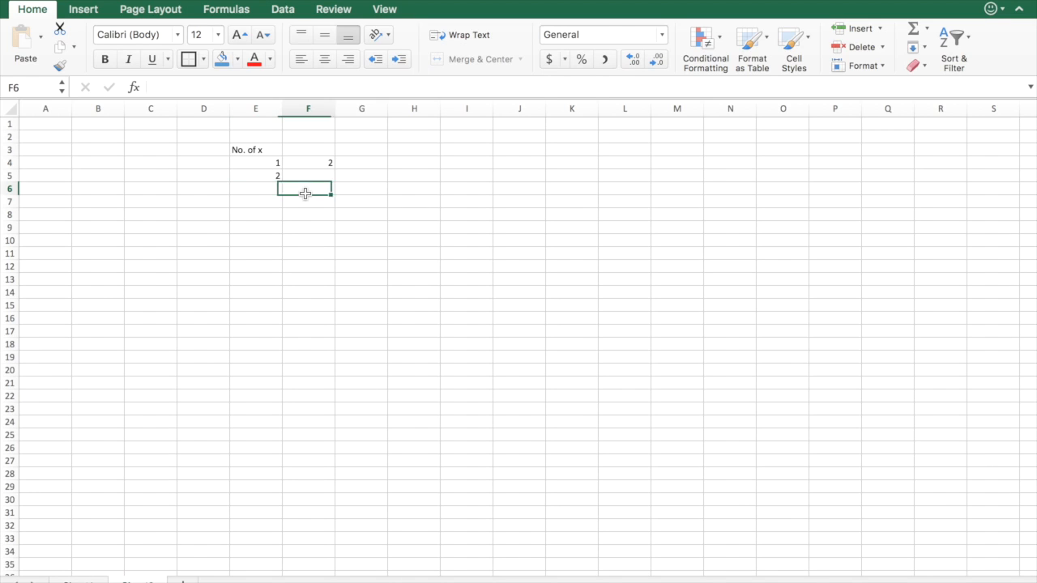
# Step: Try moving the value 2 from E5 down to E8, and undo the move
pyautogui.click(264, 175)
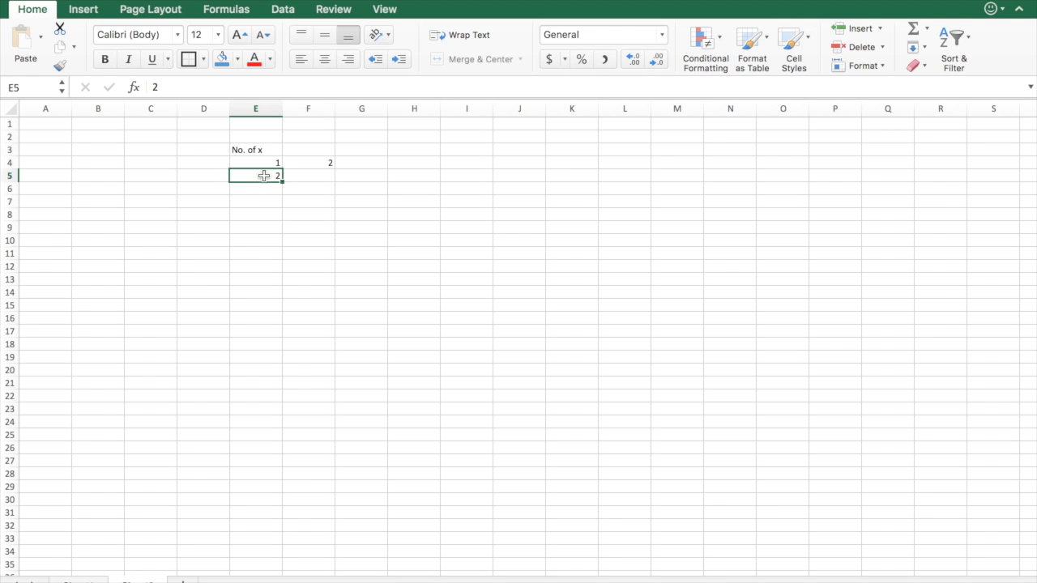
pyautogui.moveTo(258, 179); pyautogui.dragTo(276, 214)
pyautogui.click(287, 271)
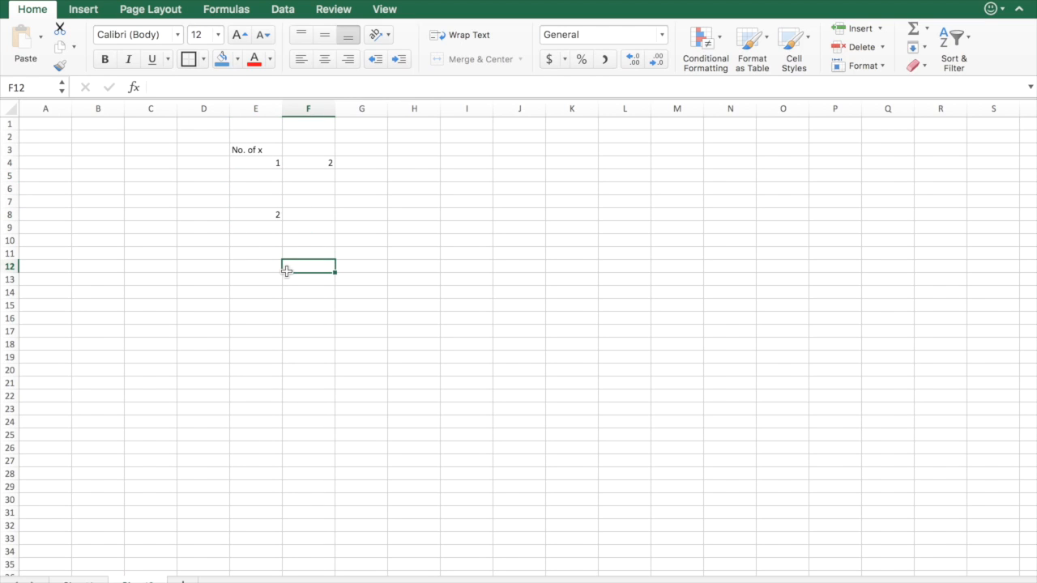
pyautogui.press('super+z')
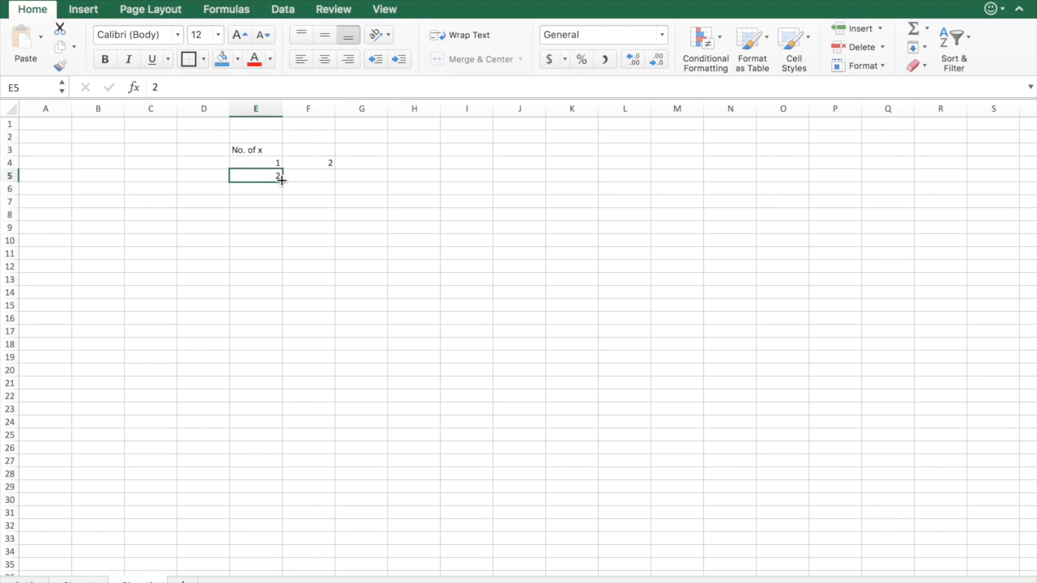
# Step: Fill the value 2 from E5 down through E9
pyautogui.moveTo(281, 181); pyautogui.dragTo(267, 237)
pyautogui.click(268, 290)
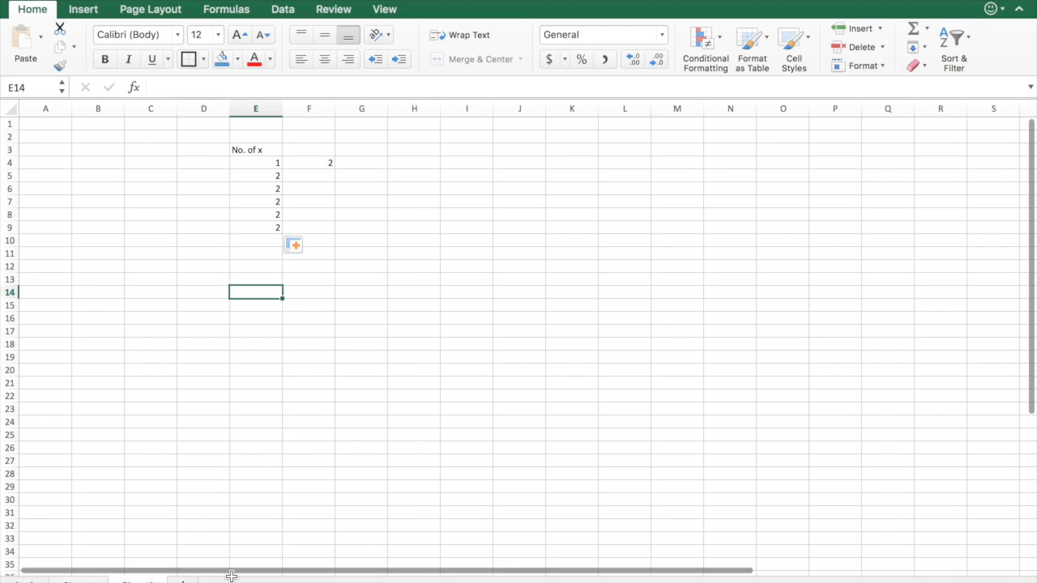
pyautogui.click(266, 420)
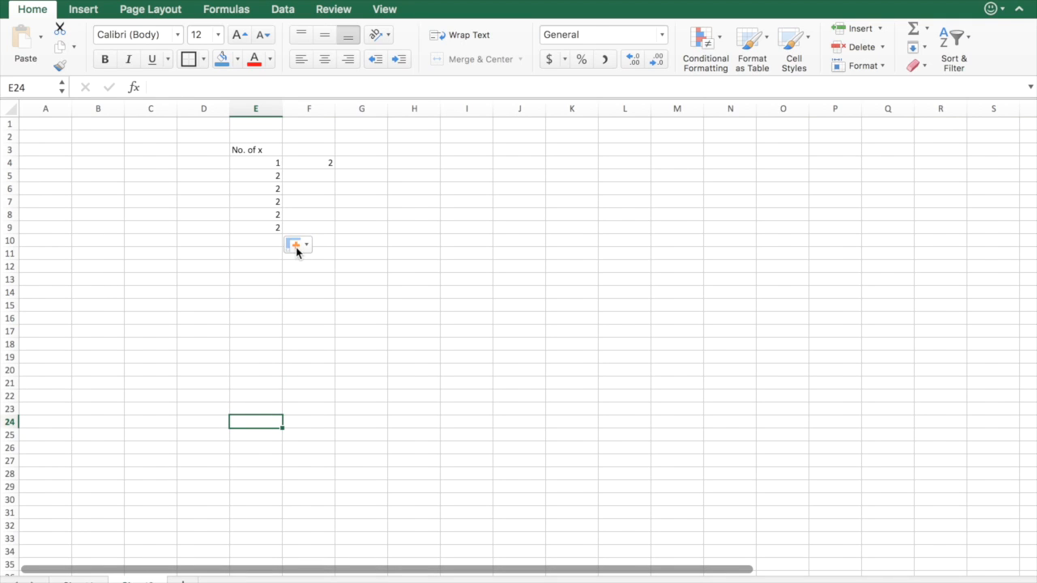
# Step: Try entering 1 in H9 and filling it down to about row 29, and delete the filled values
pyautogui.click(276, 228)
pyautogui.click(399, 224)
pyautogui.write('1')
pyautogui.click(426, 267)
pyautogui.click(434, 229)
pyautogui.moveTo(440, 231); pyautogui.dragTo(431, 485)
pyautogui.press('Delete')
pyautogui.click(754, 282)
pyautogui.click(320, 227)
pyautogui.click(317, 285)
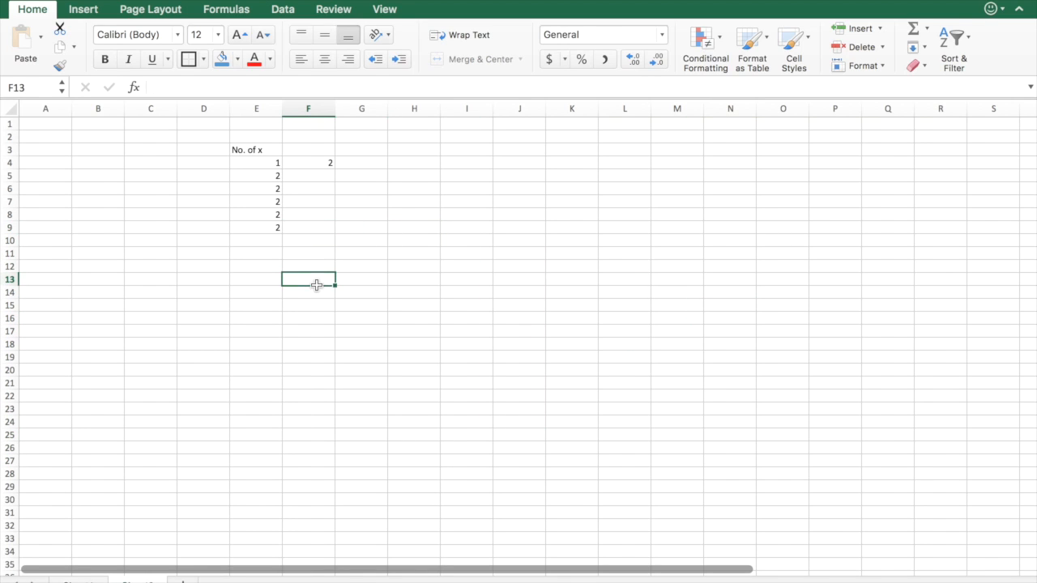
# Step: Clear the filled values from E8 and E9, and select the 1 in E4
pyautogui.click(272, 226)
pyautogui.click(285, 212)
pyautogui.click(255, 218)
pyautogui.click(273, 165)
pyautogui.click(274, 178)
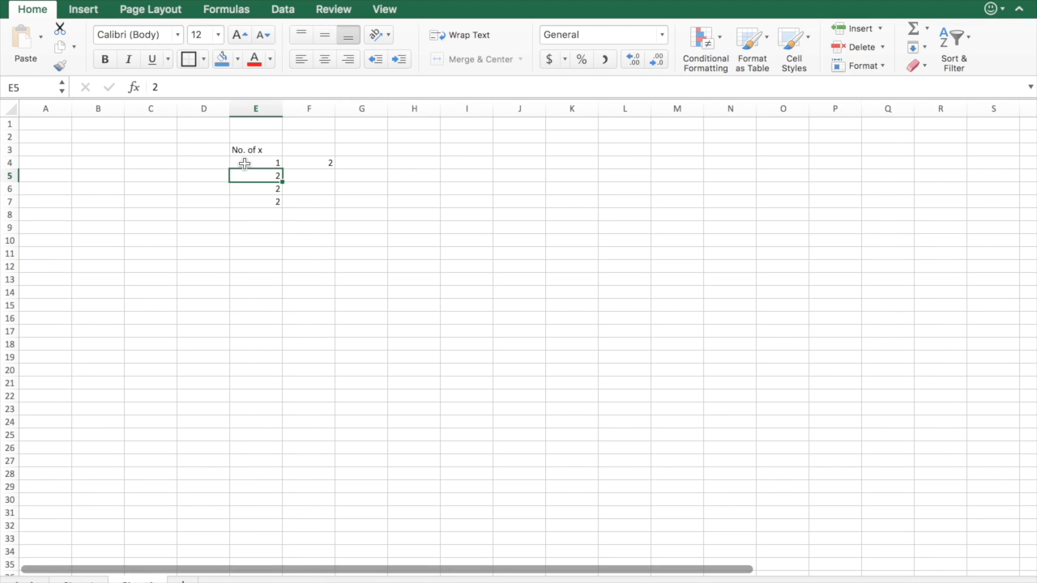
pyautogui.click(245, 164)
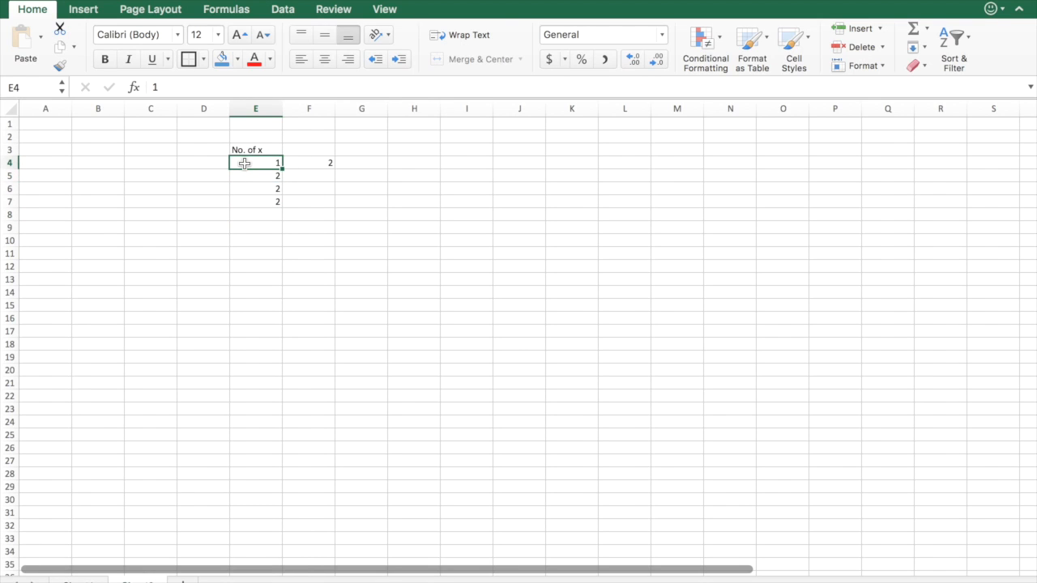
# Step: Clear the repeated 2 values from E6 and E7, keeping the 2 in E5
pyautogui.click(242, 180)
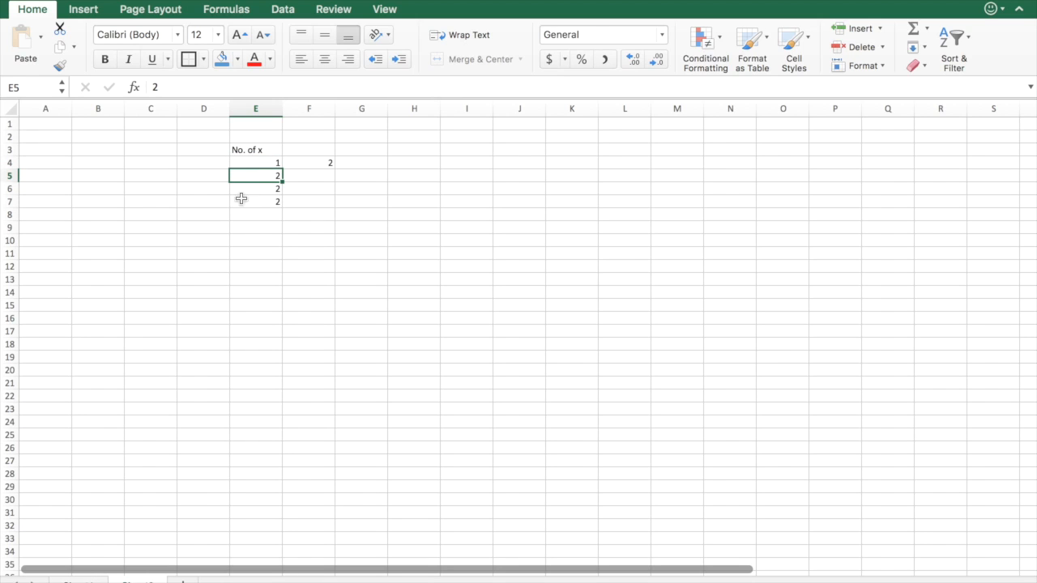
pyautogui.click(257, 202)
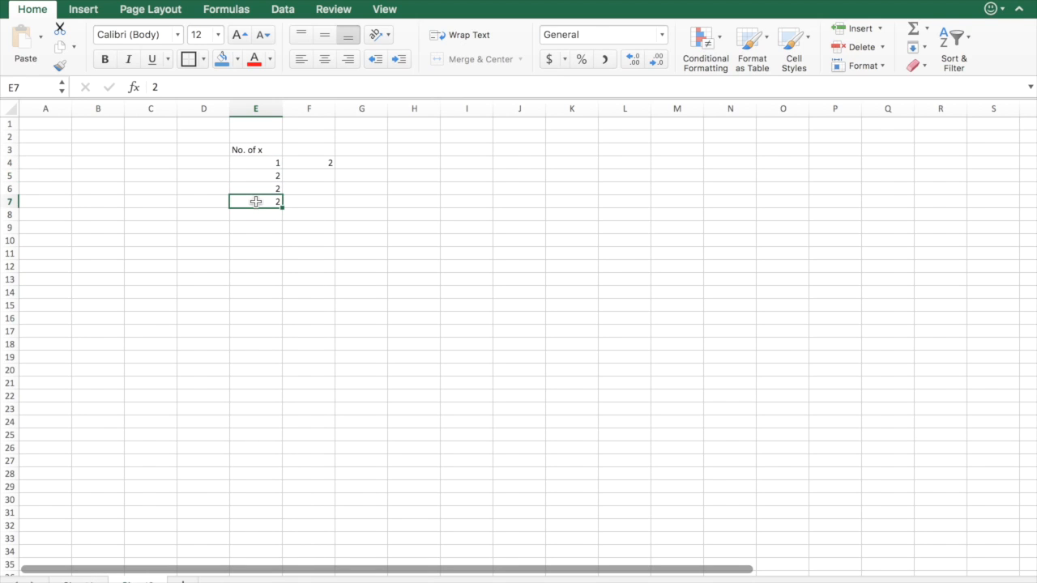
pyautogui.click(273, 187)
pyautogui.click(279, 176)
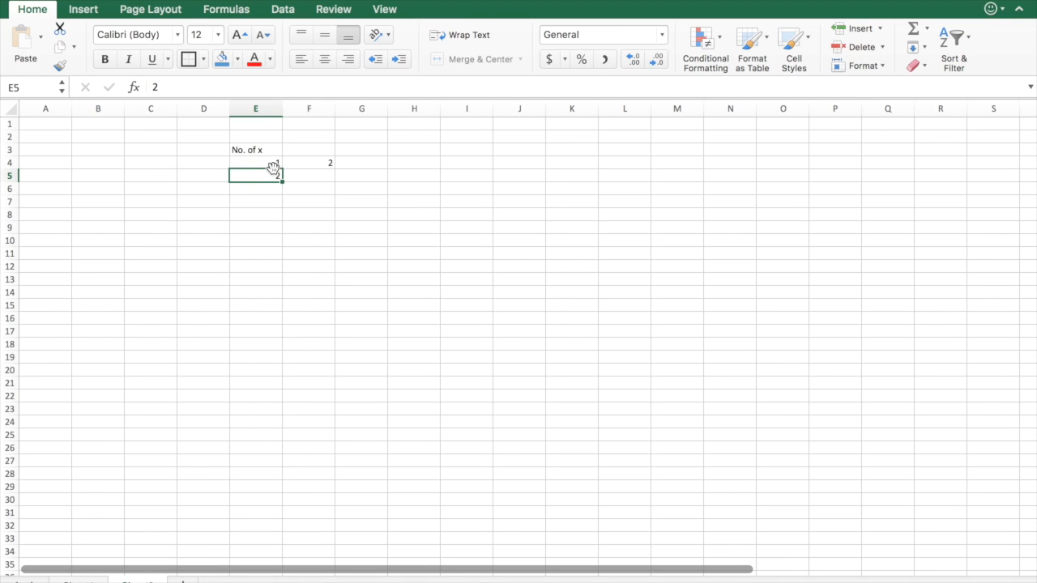
# Step: Fill the series starting with 1 and 2 in E4:E5 down to 100 in E103, and check the filled numbers
pyautogui.click(310, 172)
pyautogui.rightClick(255, 162)
pyautogui.click(236, 185)
pyautogui.click(235, 185)
pyautogui.moveTo(244, 160); pyautogui.dragTo(239, 219)
pyautogui.scroll(20, 239, 220)
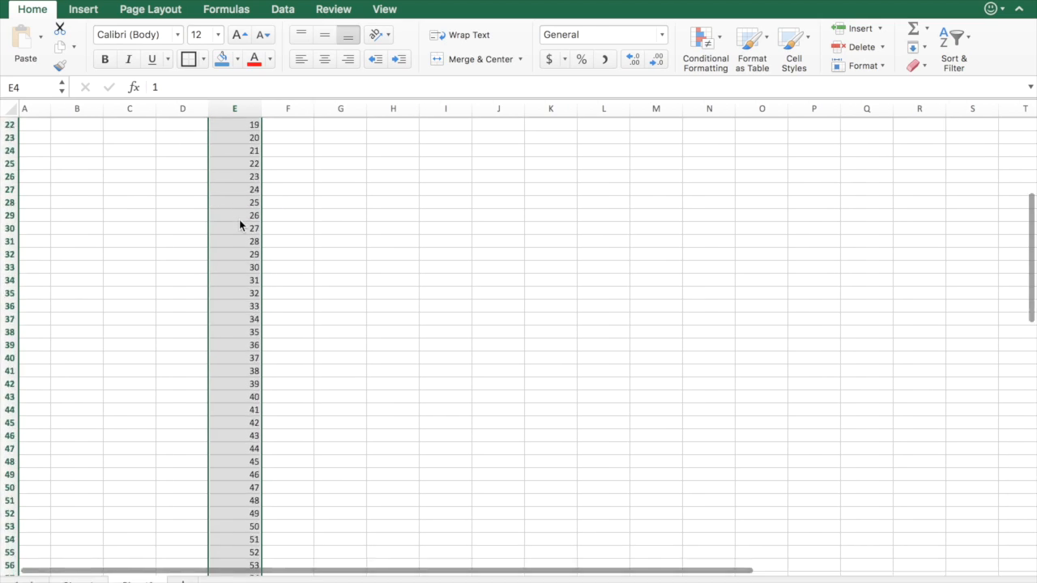
pyautogui.scroll(-15, 240, 220)
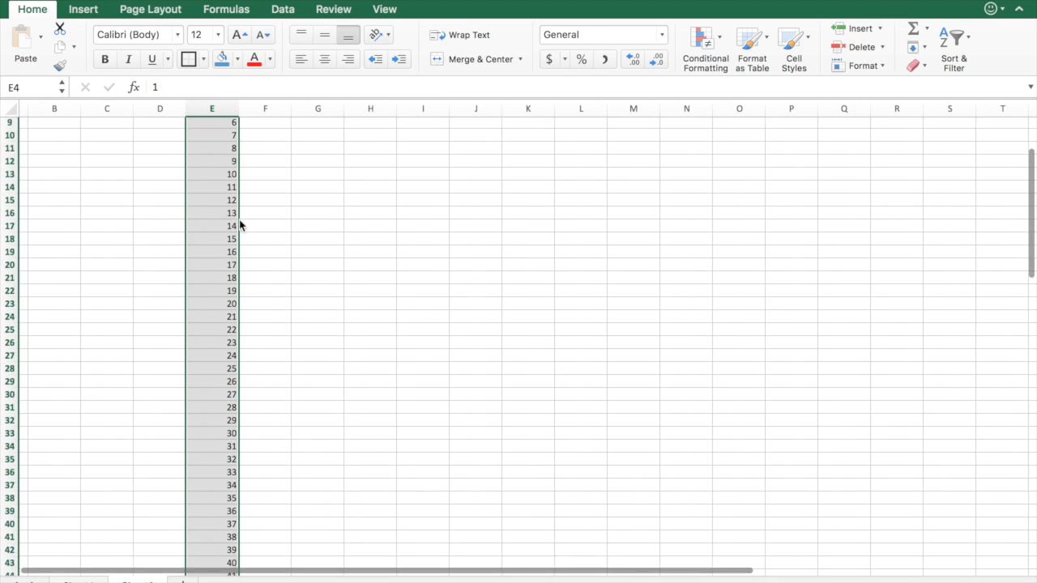
pyautogui.scroll(-5, 240, 217)
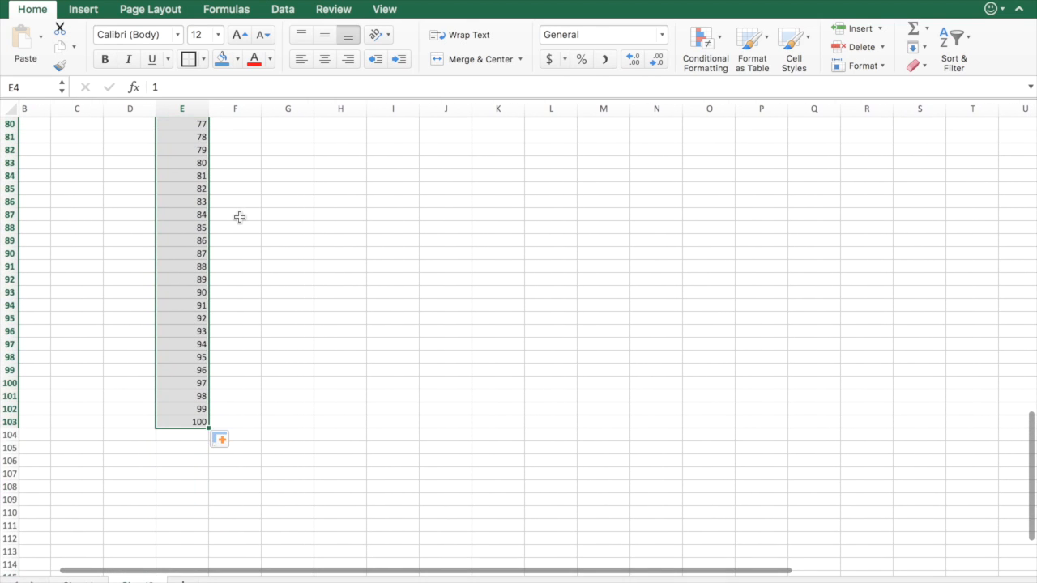
pyautogui.scroll(15, 239, 217)
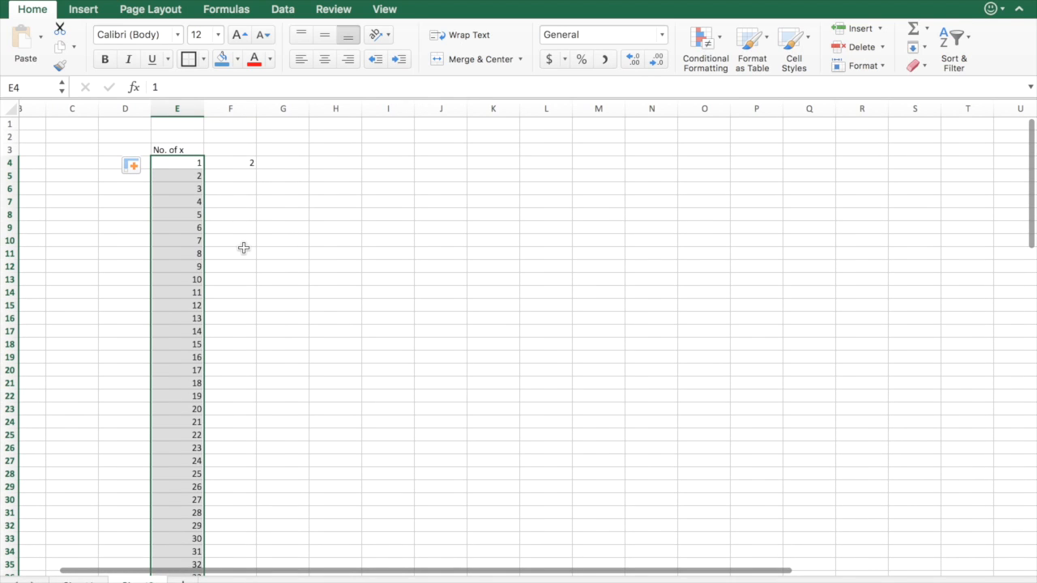
# Step: Enter 1, 2 and 3 in F11 through F13, and delete the three values
pyautogui.click(243, 248)
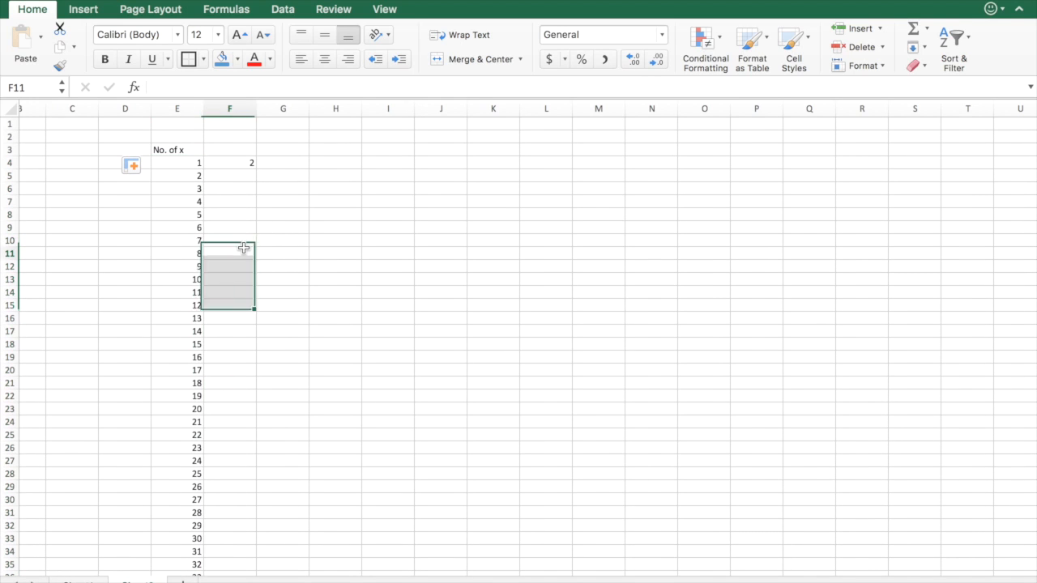
pyautogui.write('1')
pyautogui.press('Return')
pyautogui.write('2')
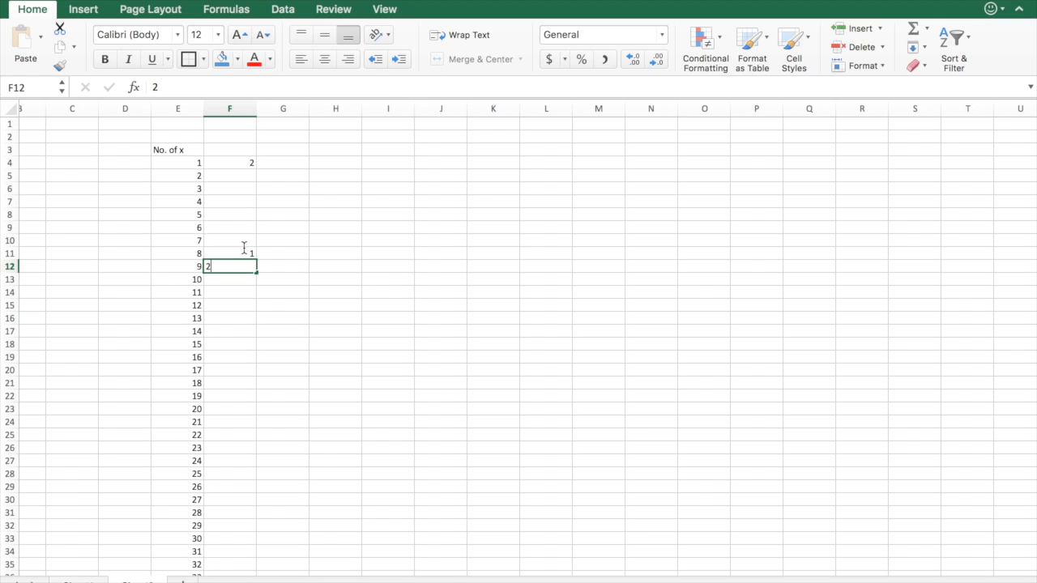
pyautogui.press('Return')
pyautogui.write('3')
pyautogui.press('Return')
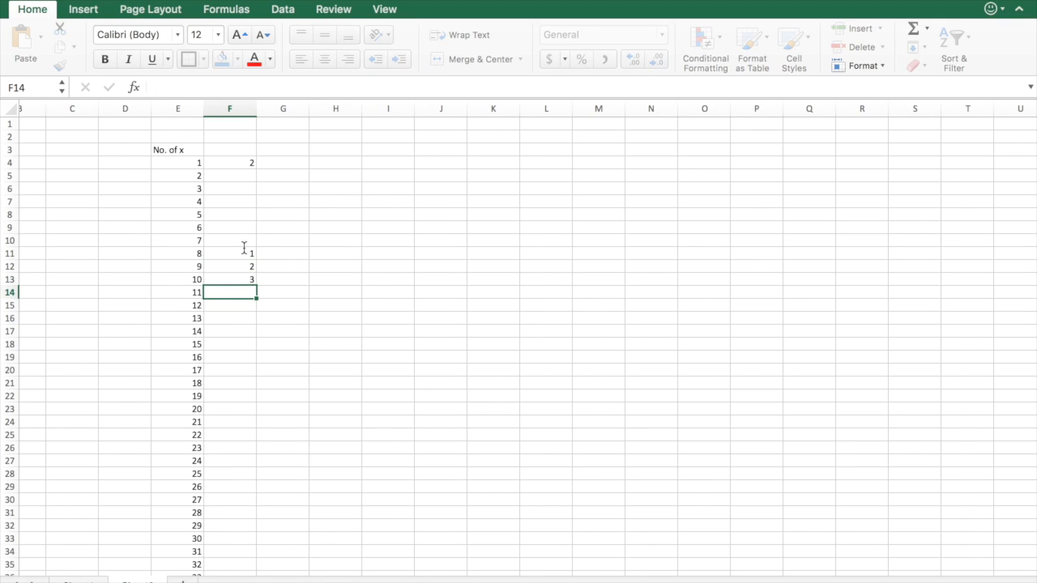
pyautogui.moveTo(243, 277); pyautogui.dragTo(243, 254)
pyautogui.press('Delete')
# Step: Undo the entries in column F and the series fill in column E
pyautogui.press('super+z')
pyautogui.press('super+z')
pyautogui.press('super+z')
pyautogui.press('super+z')
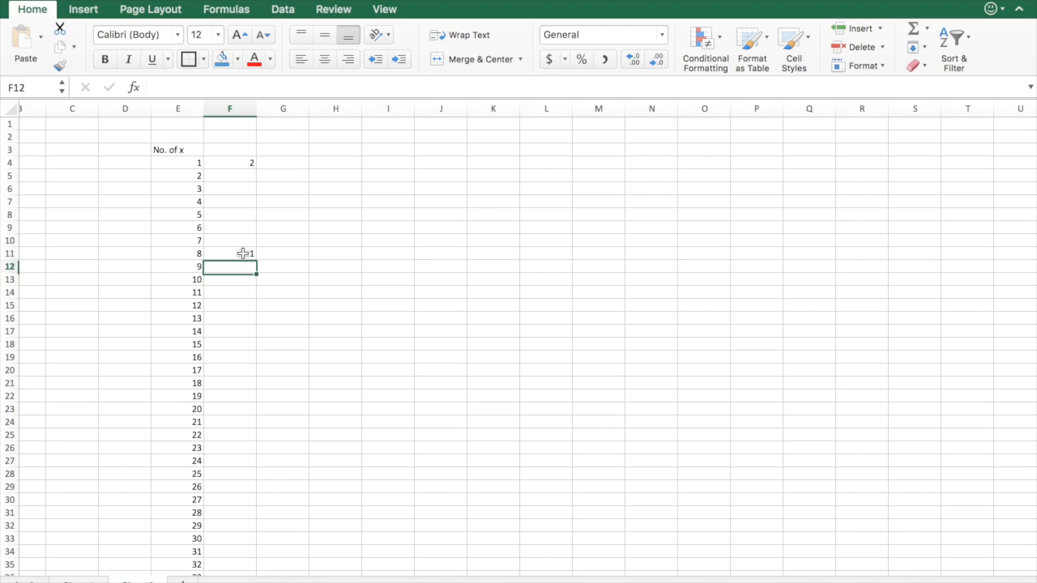
pyautogui.click(227, 265)
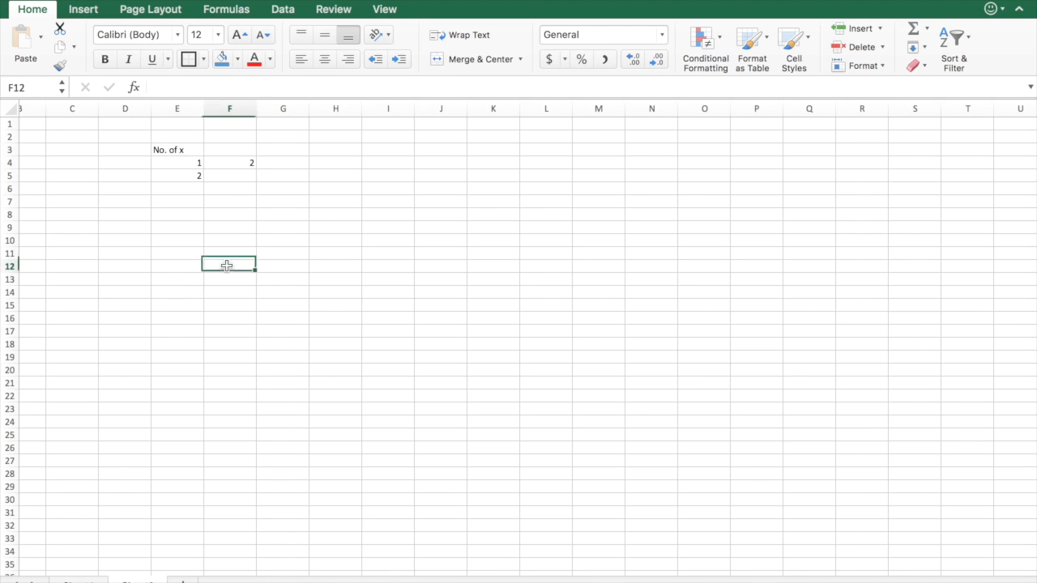
# Step: Replace the starting values of the series with 2 in E4 and 4 in E5
pyautogui.click(192, 180)
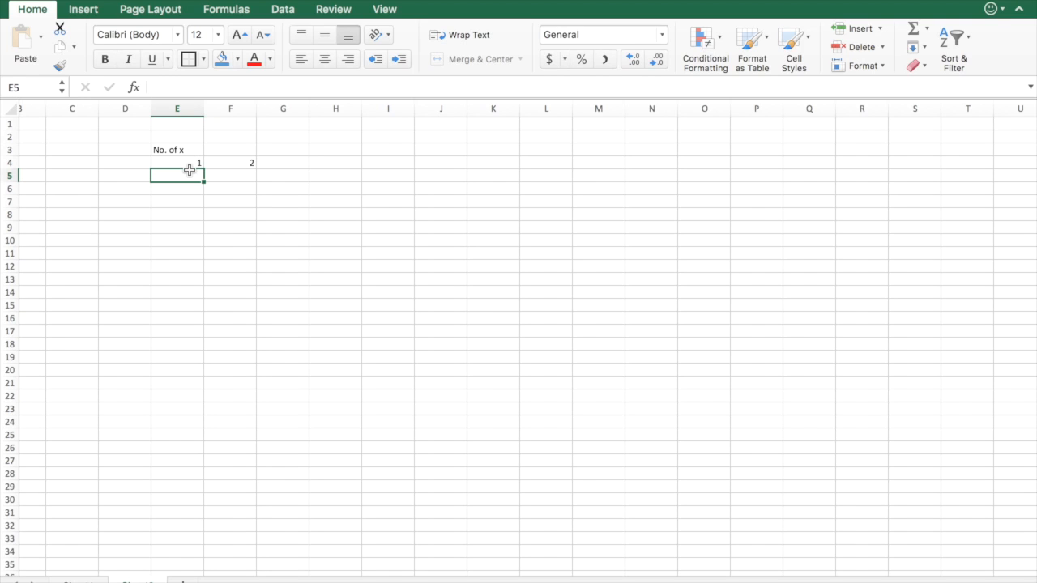
pyautogui.click(190, 164)
pyautogui.write('2')
pyautogui.click(177, 176)
pyautogui.write('4')
pyautogui.press('Return')
# Step: Fill the series from E4:E5 down through E12 in steps of 2, ending at 18
pyautogui.click(208, 166)
pyautogui.click(190, 166)
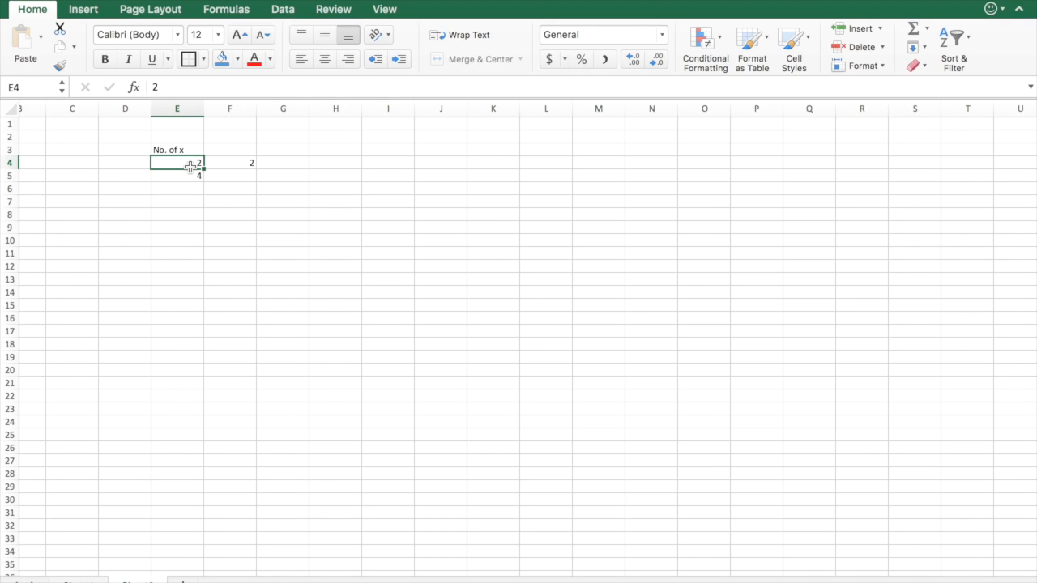
pyautogui.click(191, 173)
pyautogui.click(189, 196)
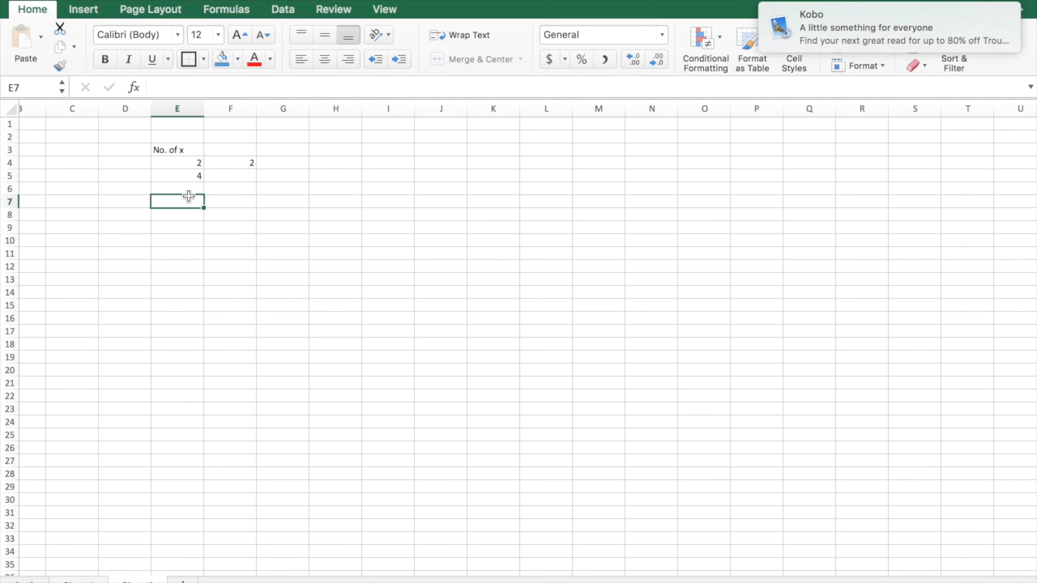
pyautogui.moveTo(189, 165); pyautogui.dragTo(203, 277)
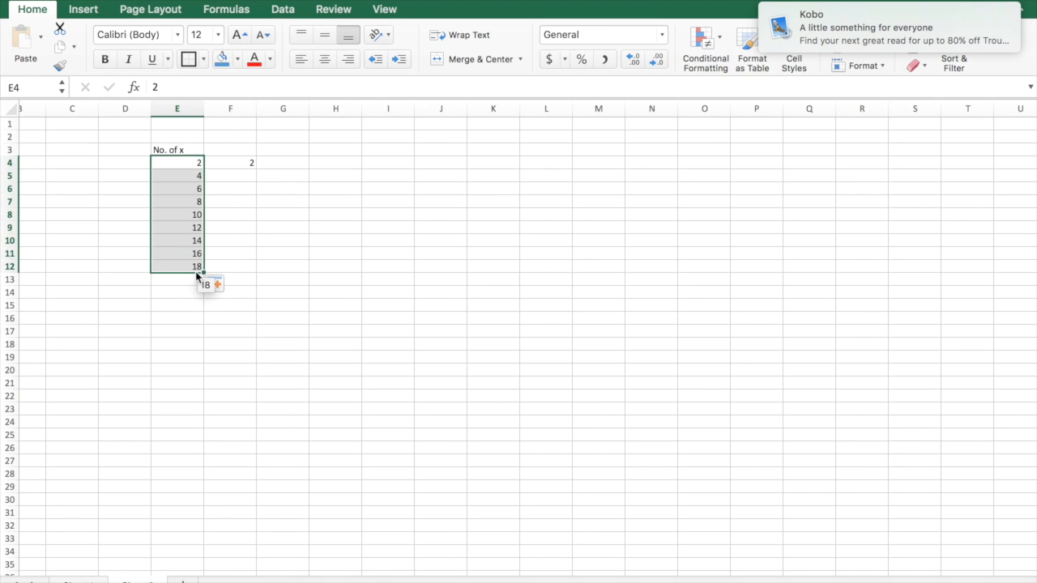
pyautogui.click(236, 223)
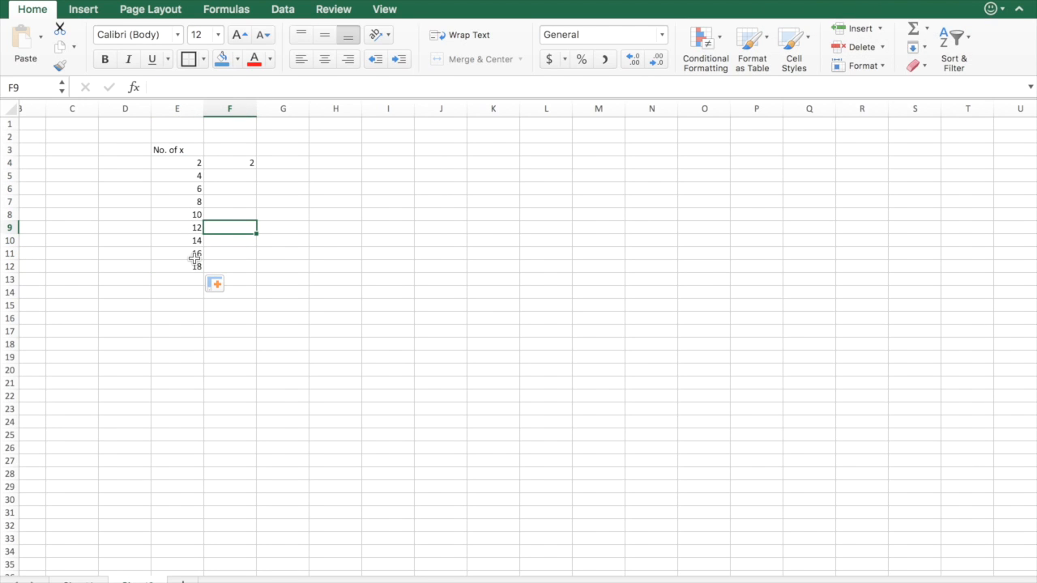
pyautogui.click(188, 301)
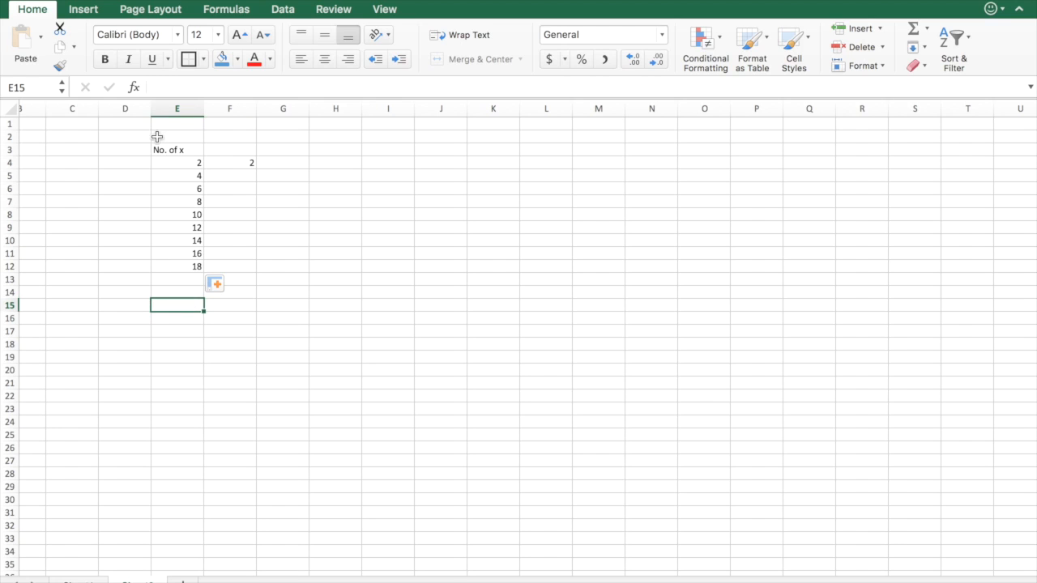
# Step: Format the range E3:F12 with red font colour and blue fill
pyautogui.moveTo(163, 150); pyautogui.dragTo(237, 264)
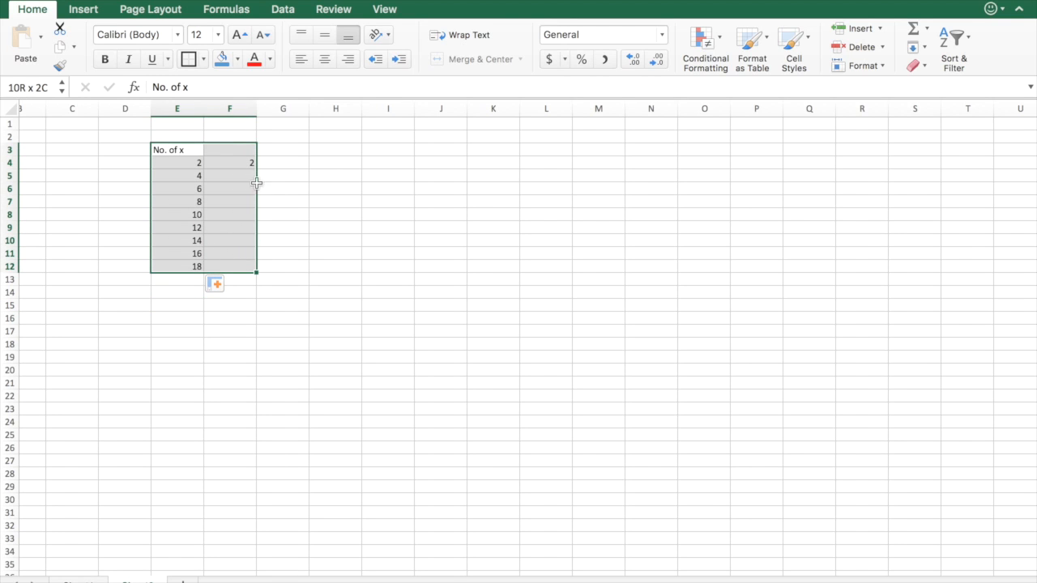
pyautogui.click(204, 61)
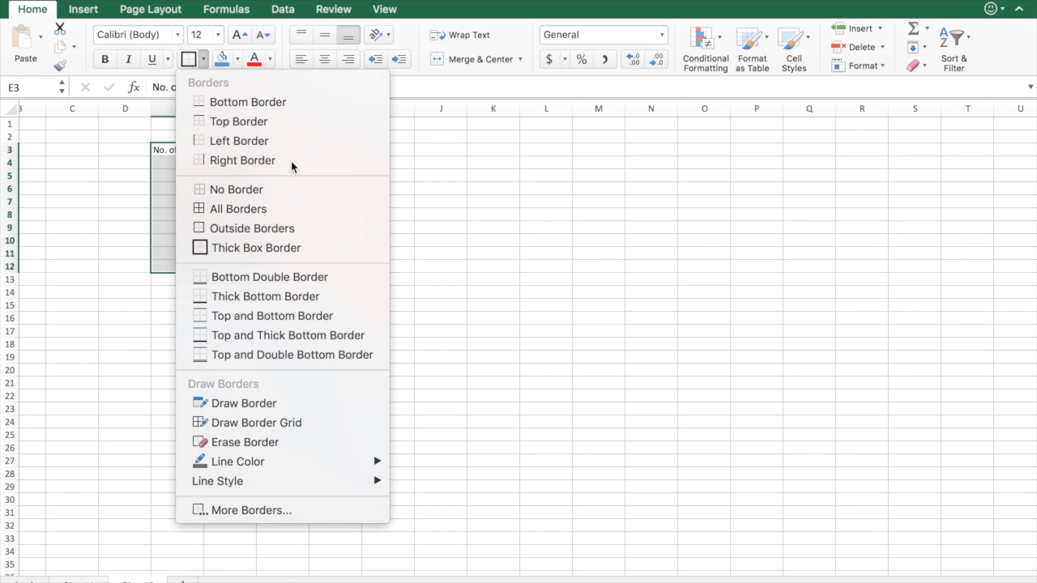
pyautogui.click(460, 146)
pyautogui.click(253, 63)
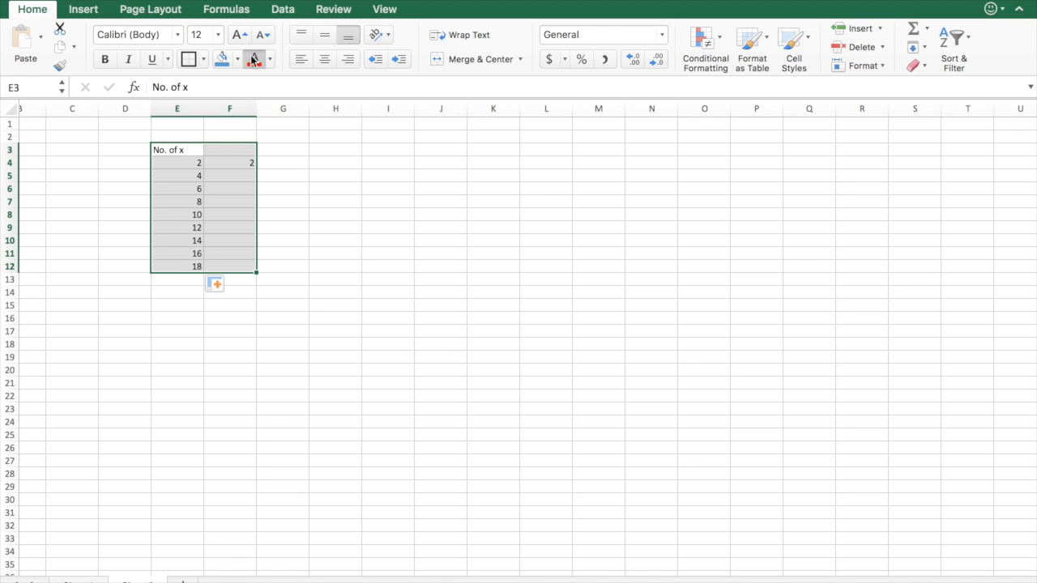
pyautogui.click(231, 61)
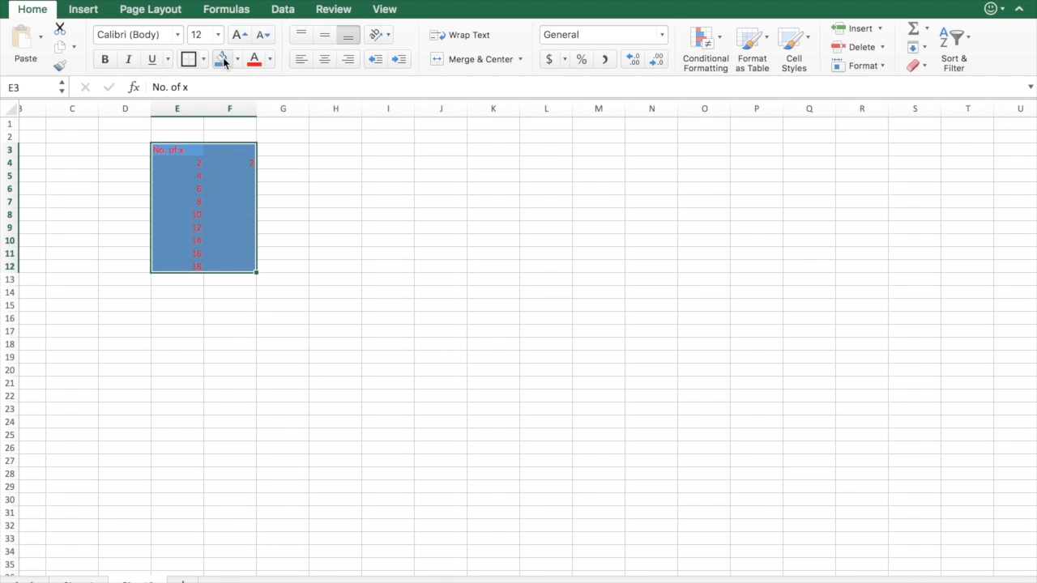
pyautogui.click(316, 173)
# Step: Apply All Borders to the range E3:F12
pyautogui.moveTo(174, 151); pyautogui.dragTo(227, 270)
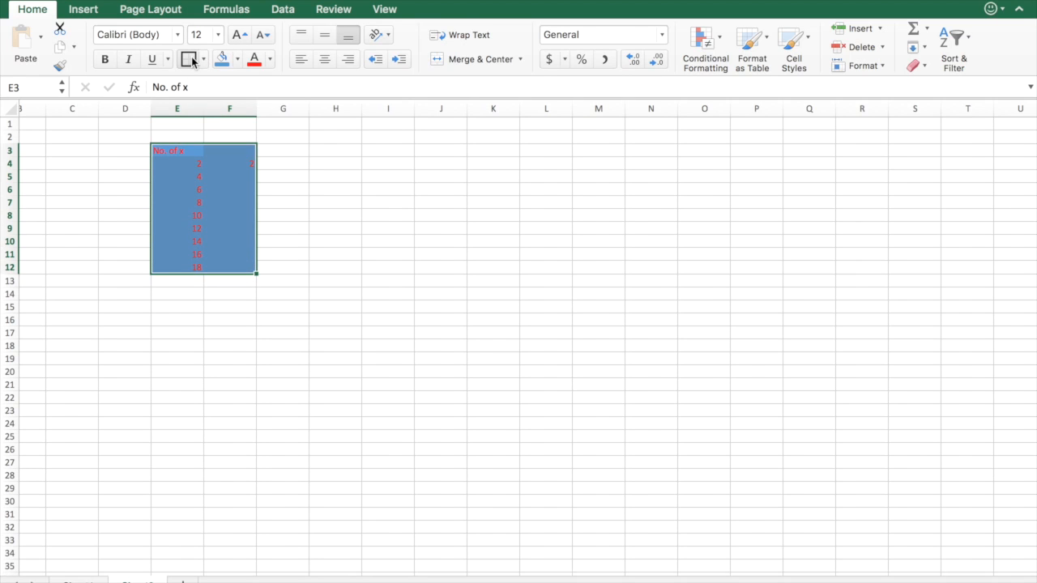
pyautogui.click(203, 60)
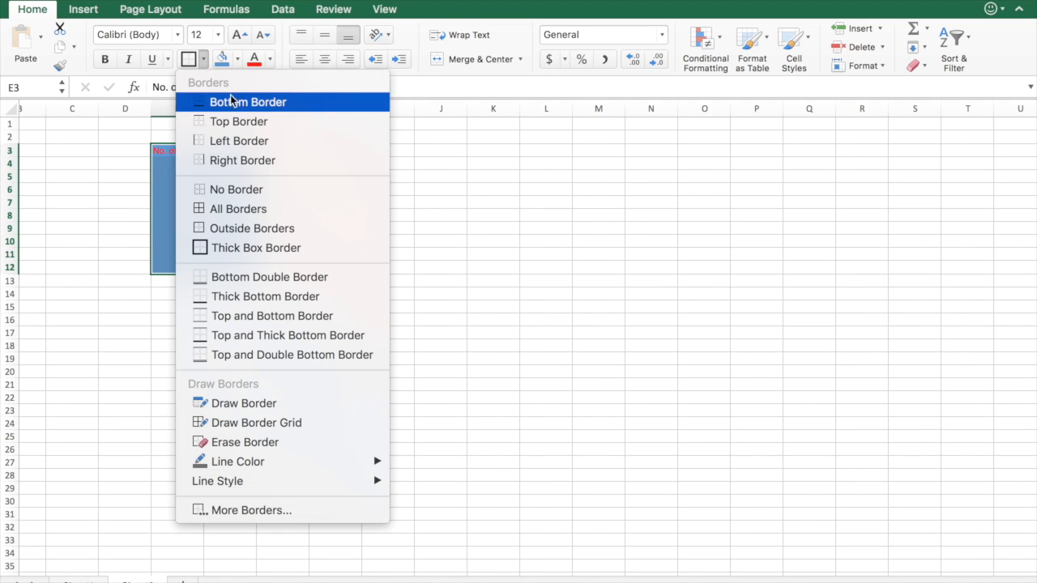
pyautogui.click(213, 212)
pyautogui.click(359, 228)
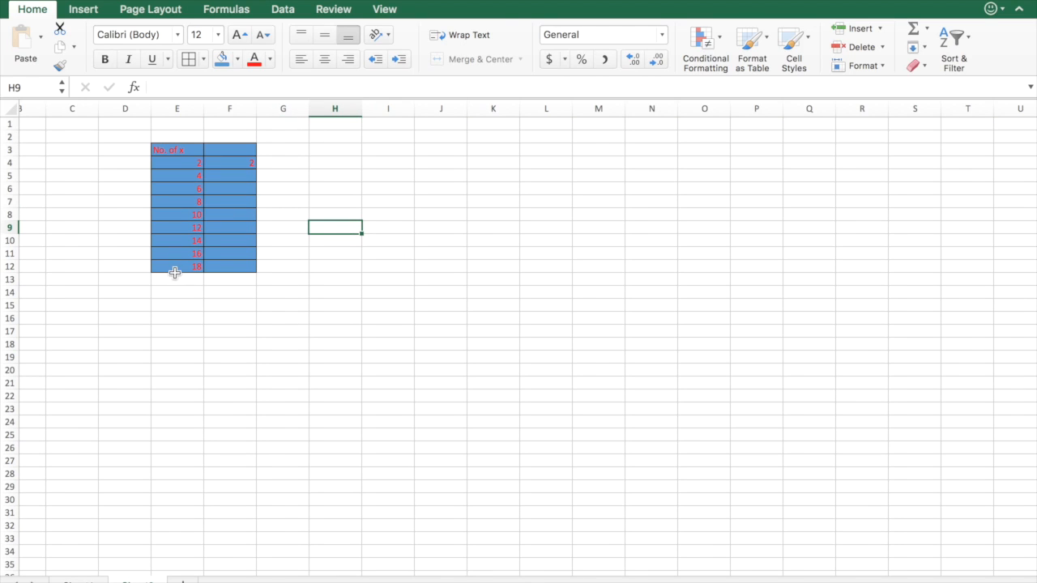
# Step: Enter 3 in H4 and 9 in H5, and delete the values in column H
pyautogui.click(321, 163)
pyautogui.write('3')
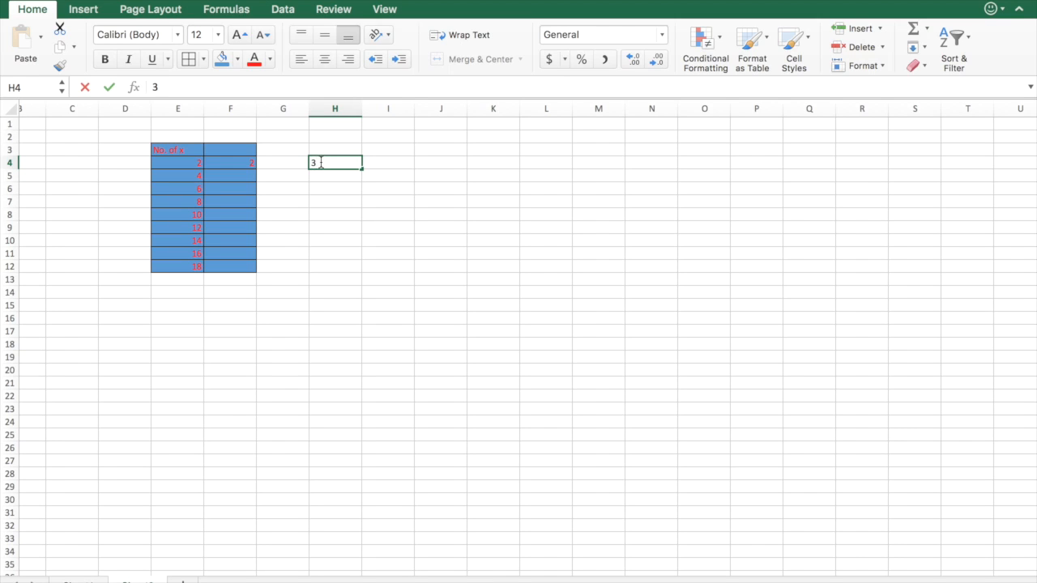
pyautogui.press('Return')
pyautogui.write('9')
pyautogui.press('Return')
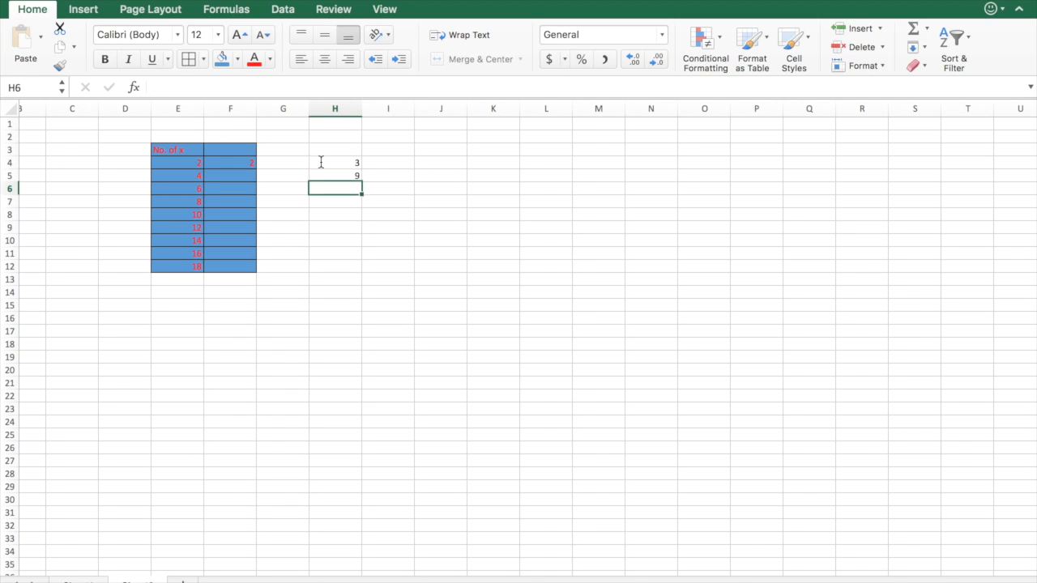
pyautogui.moveTo(344, 160)
pyautogui.mouseDown()
pyautogui.moveTo(361, 220)
pyautogui.moveTo(341, 166)
pyautogui.mouseUp()
pyautogui.click(349, 291)
pyautogui.press('Delete')
pyautogui.click(285, 325)
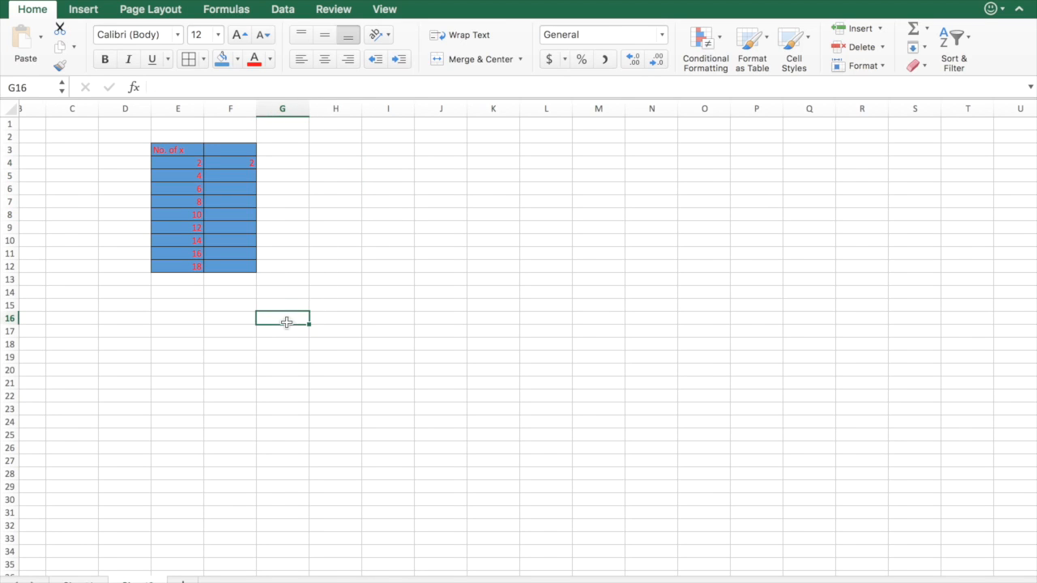
# Step: Enter 2, 4 and 6 in I5 through I7, and delete the three values
pyautogui.click(393, 173)
pyautogui.write('2')
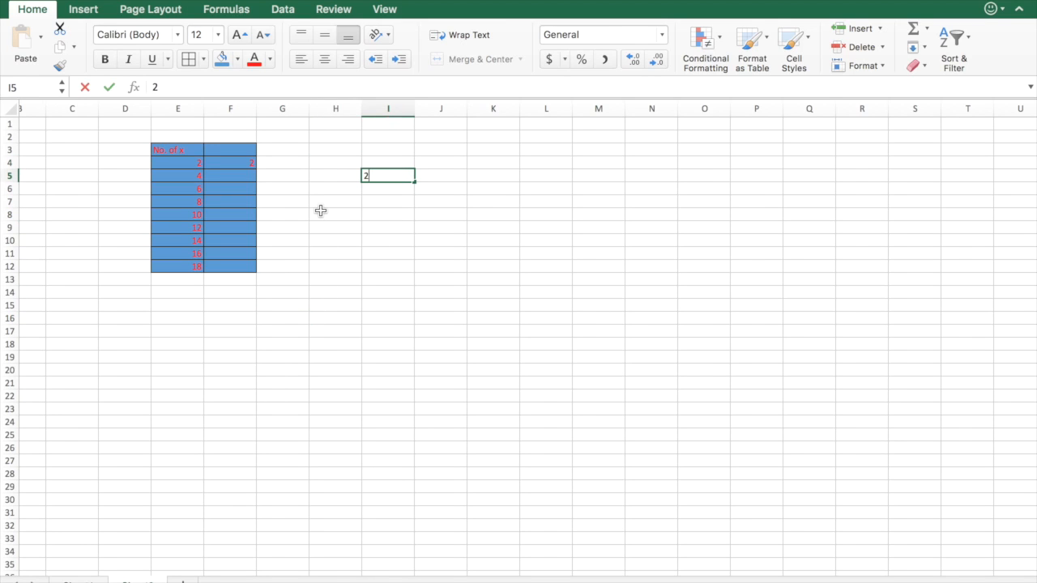
pyautogui.press('Return')
pyautogui.write('4')
pyautogui.press('Return')
pyautogui.write('6')
pyautogui.press('Return')
pyautogui.moveTo(413, 203); pyautogui.dragTo(400, 176)
pyautogui.click(333, 306)
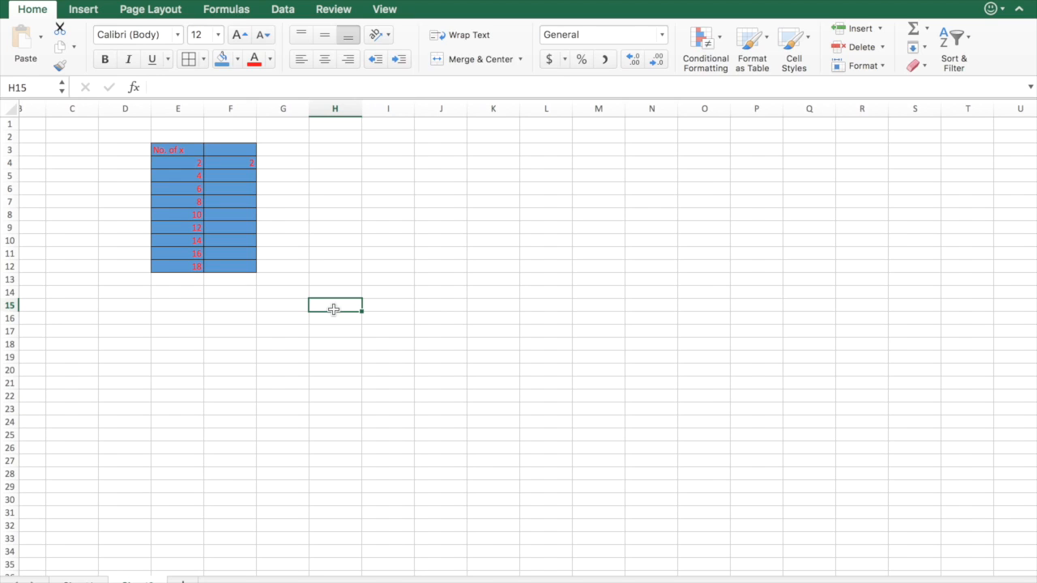
# Step: Delete the contents of the coloured table E3:F12, keeping its fill and borders
pyautogui.moveTo(170, 151); pyautogui.dragTo(222, 271)
pyautogui.press('Delete')
pyautogui.click(415, 397)
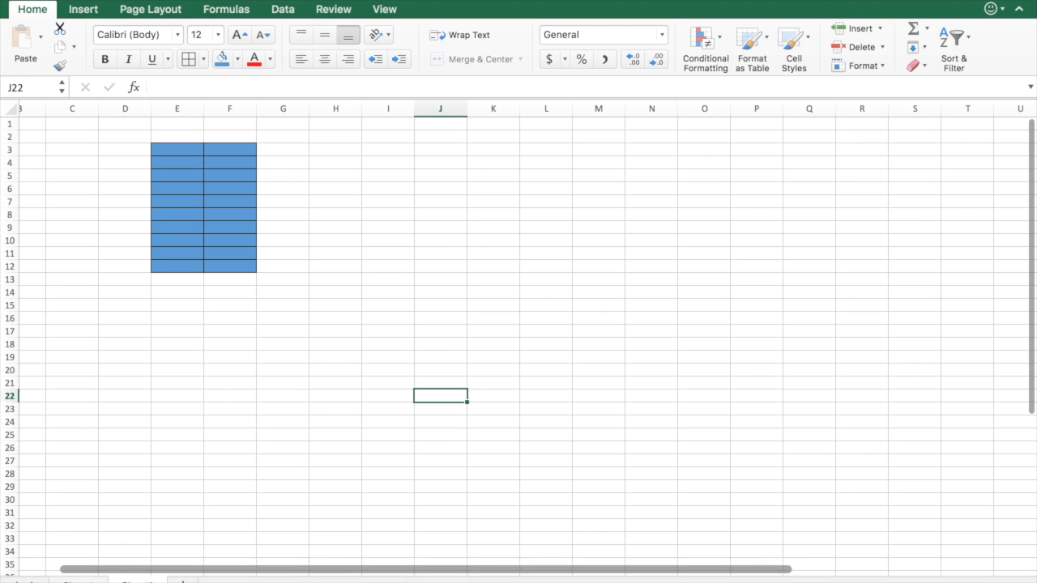
pyautogui.scroll(-15, 326, 530)
pyautogui.scroll(15, 327, 530)
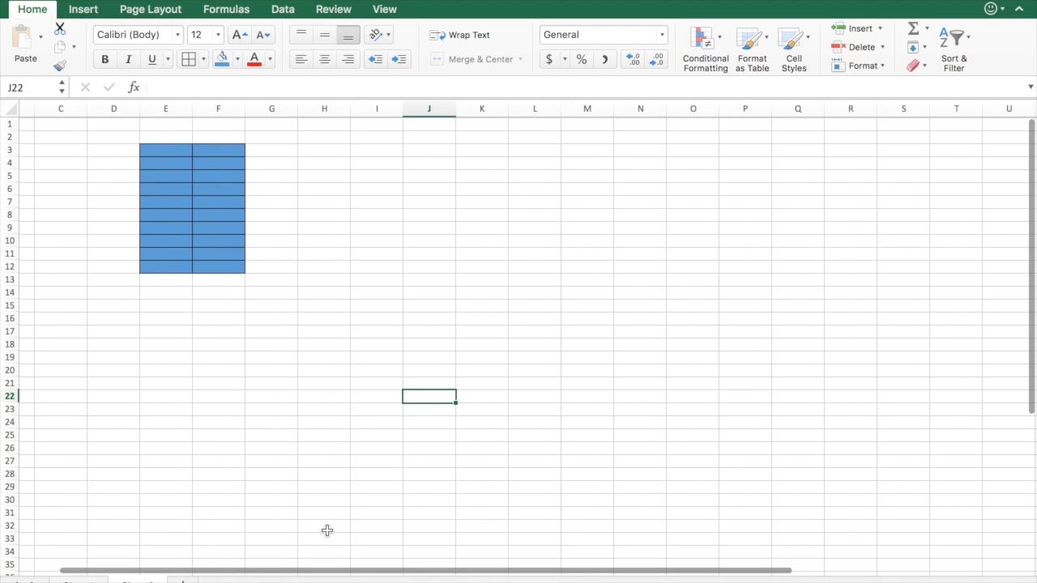
pyautogui.press('super+z')
pyautogui.click(526, 552)
pyautogui.click(526, 351)
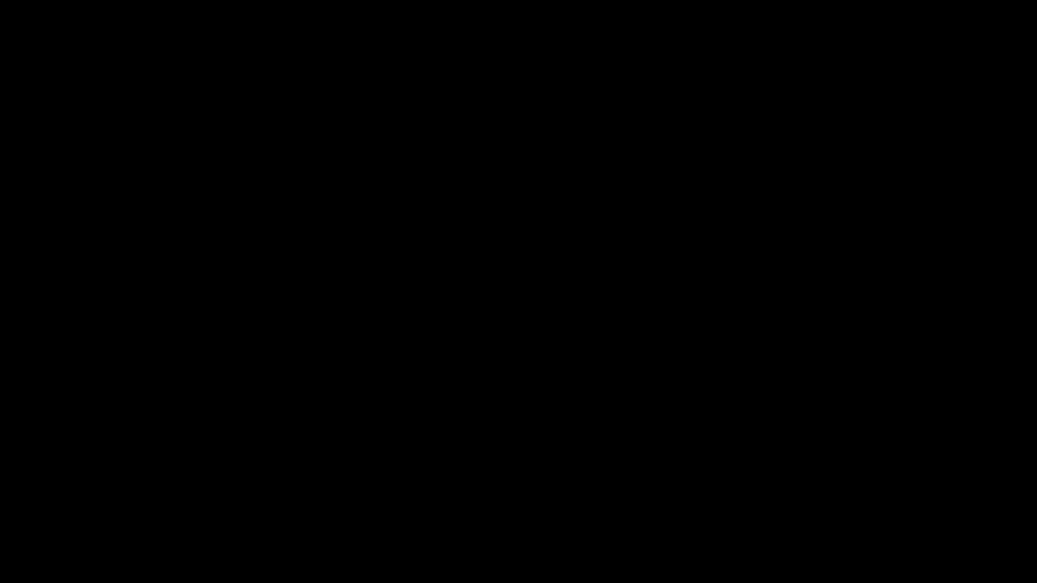